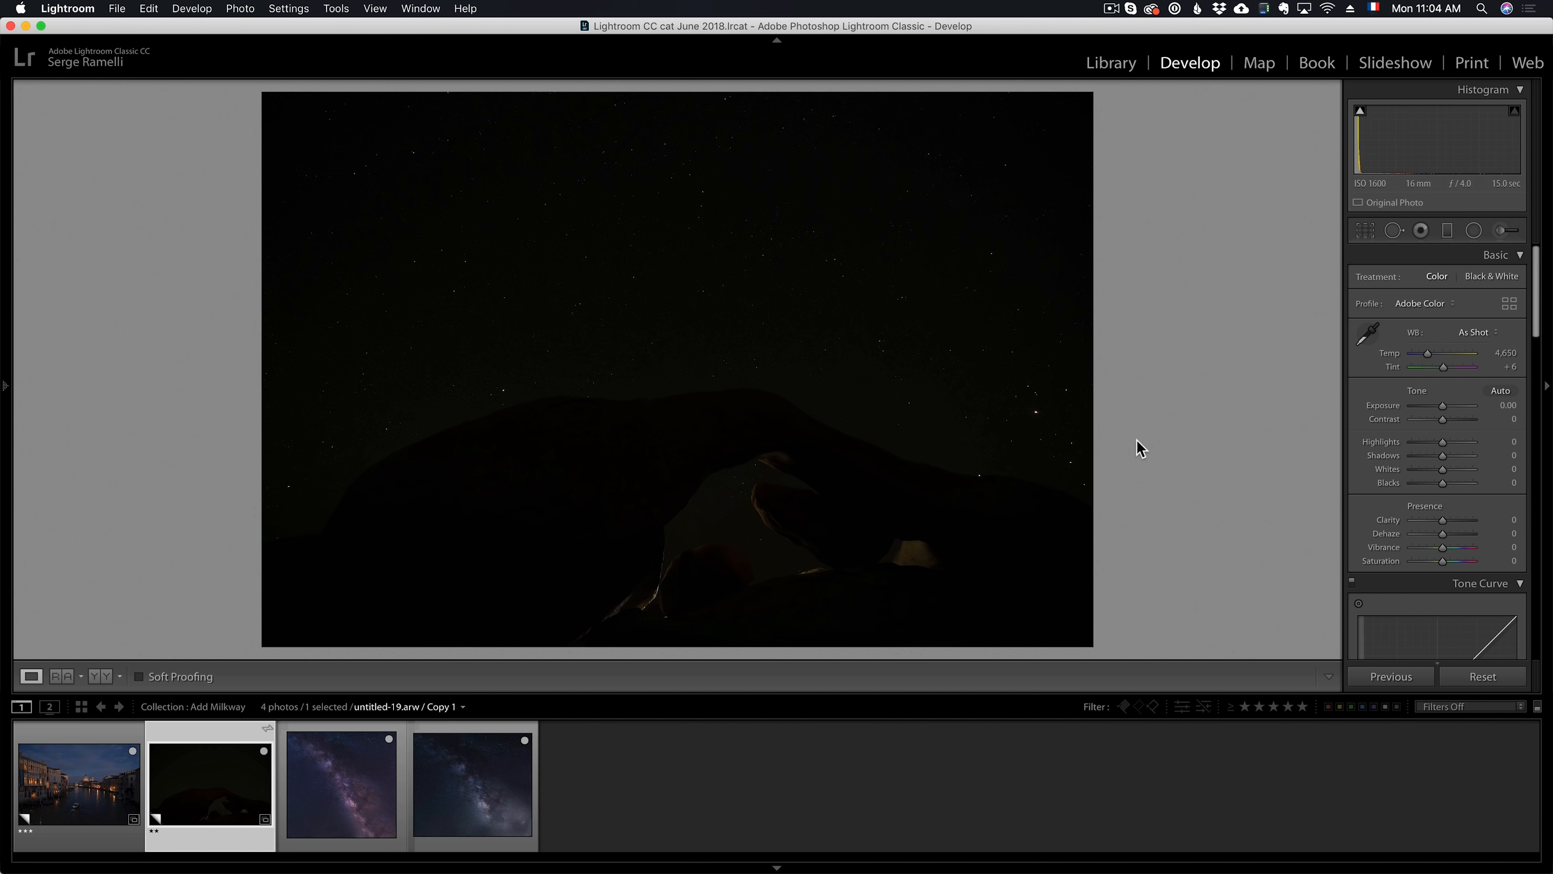
Set the night arch photo's Shadows to +100, Whites to +70 and Clarity to +60
mouse_move(1443, 455)
left_mouse_down()
mouse_move(1491, 457)
mouse_move(1461, 470)
left_mouse_up()
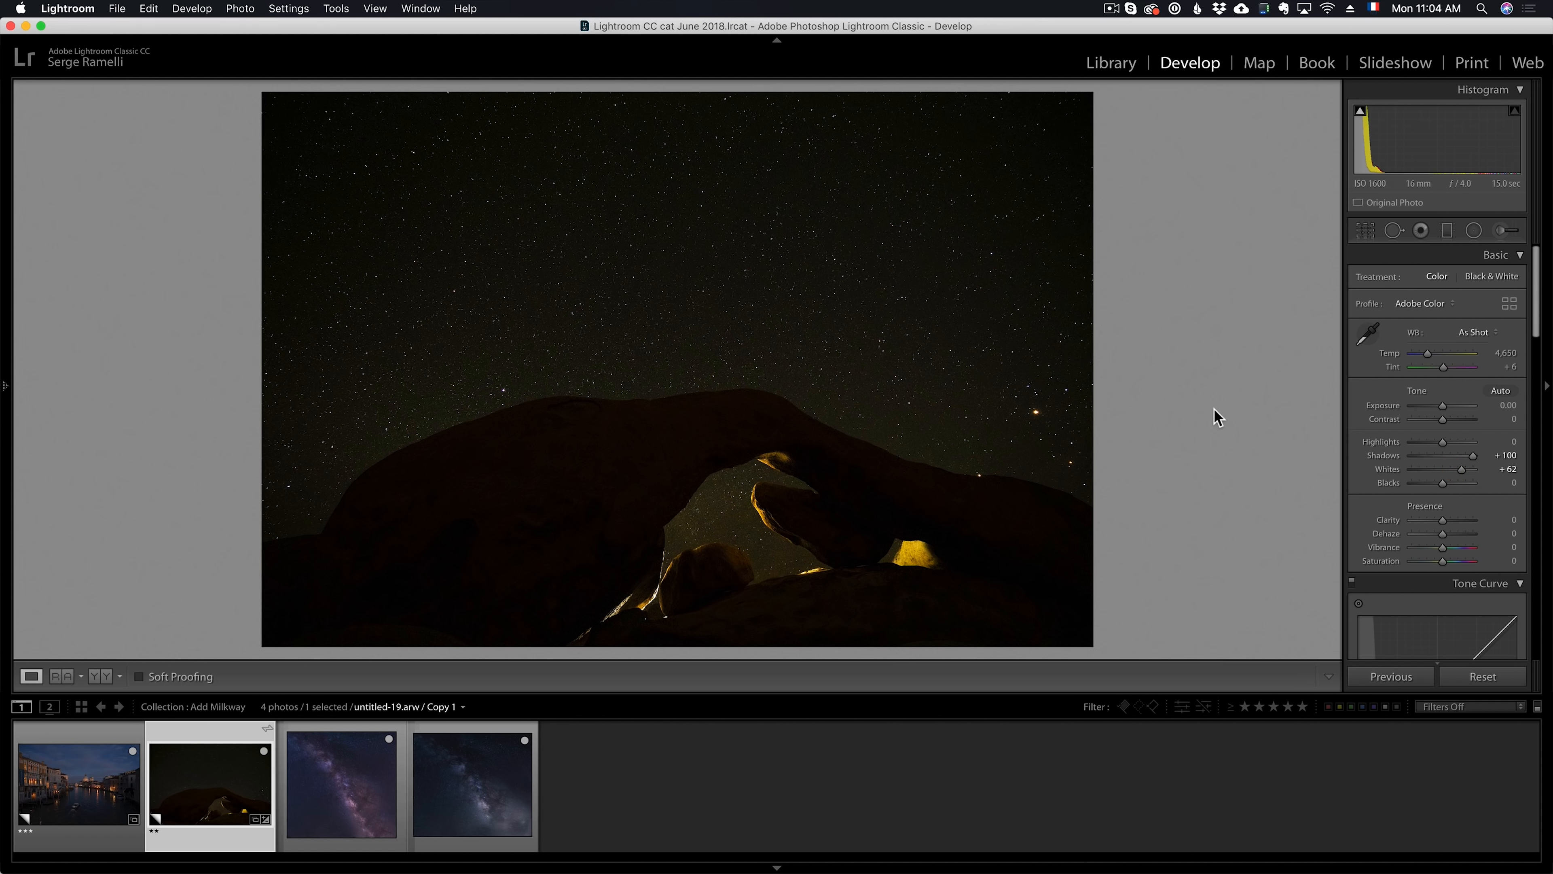
key("i")
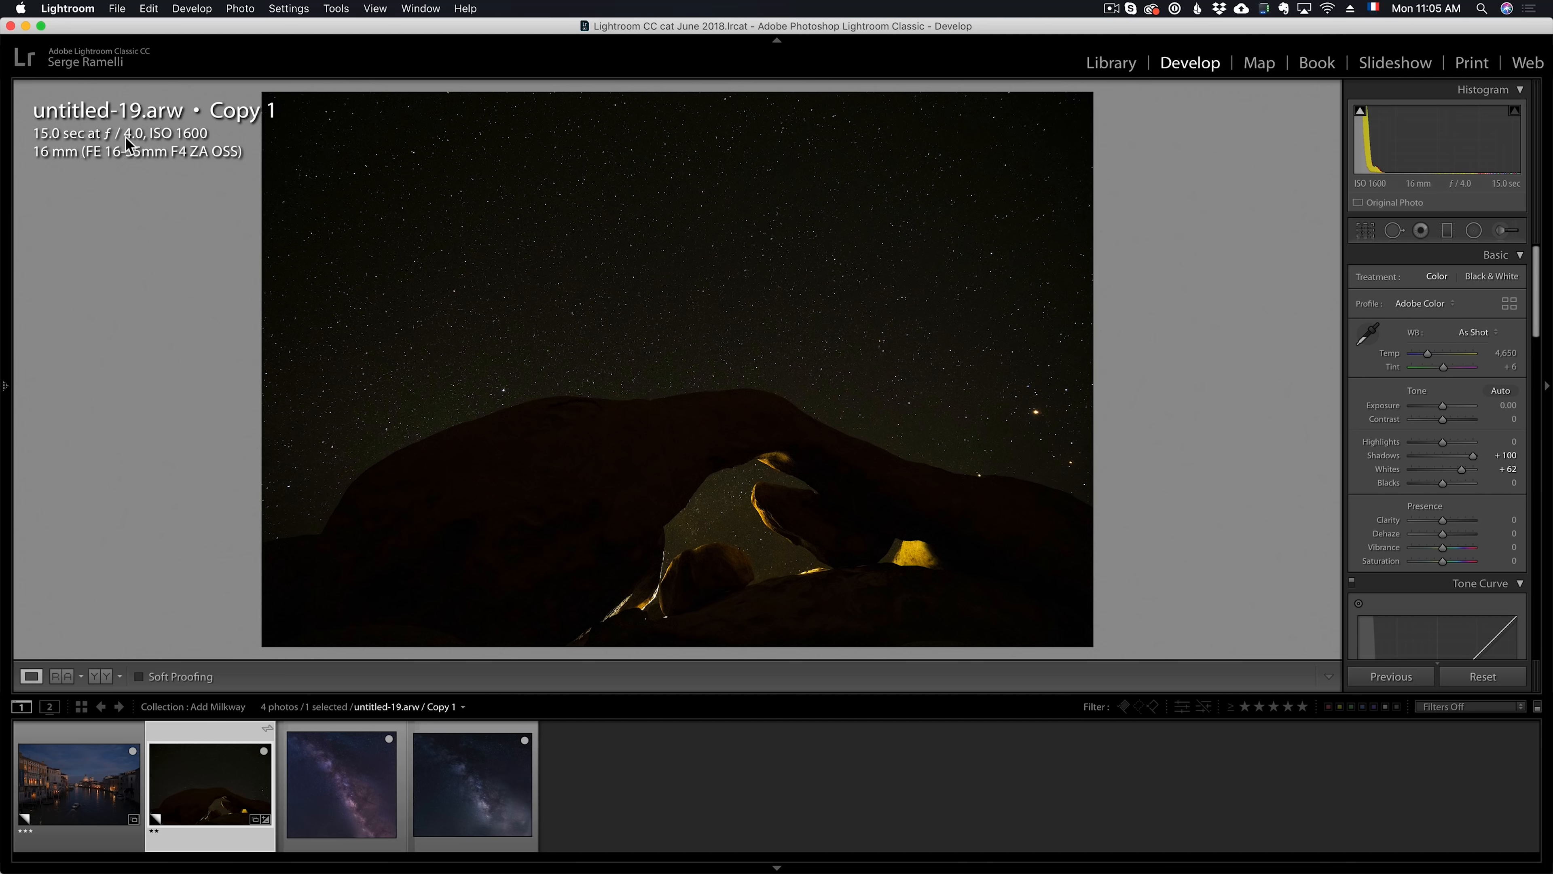
key("i")
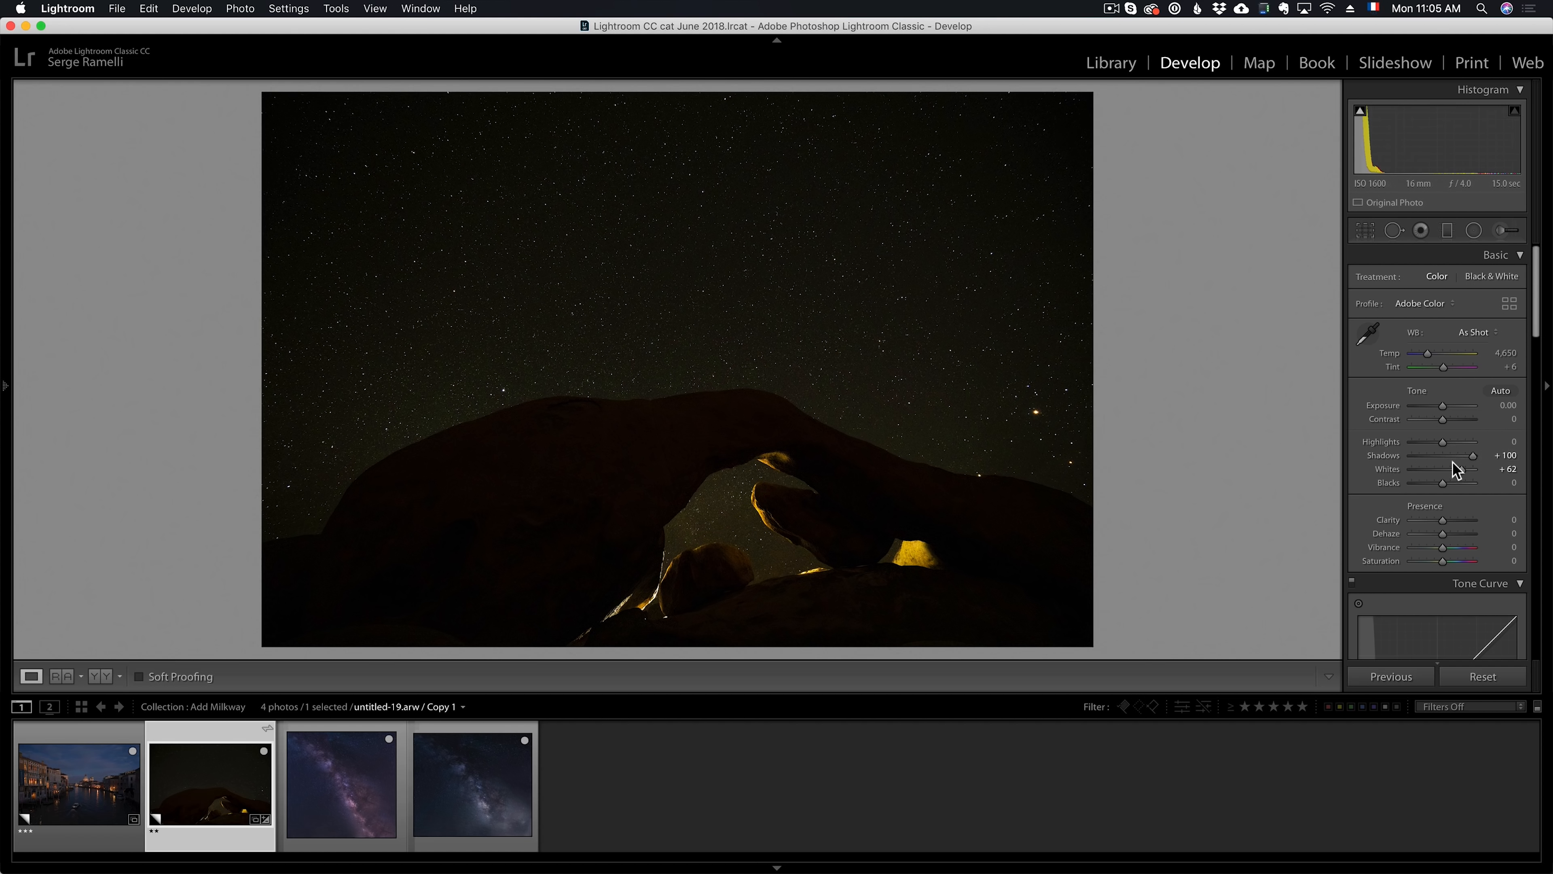
left_click_drag(1462, 471, 1463, 472)
left_click(1461, 521)
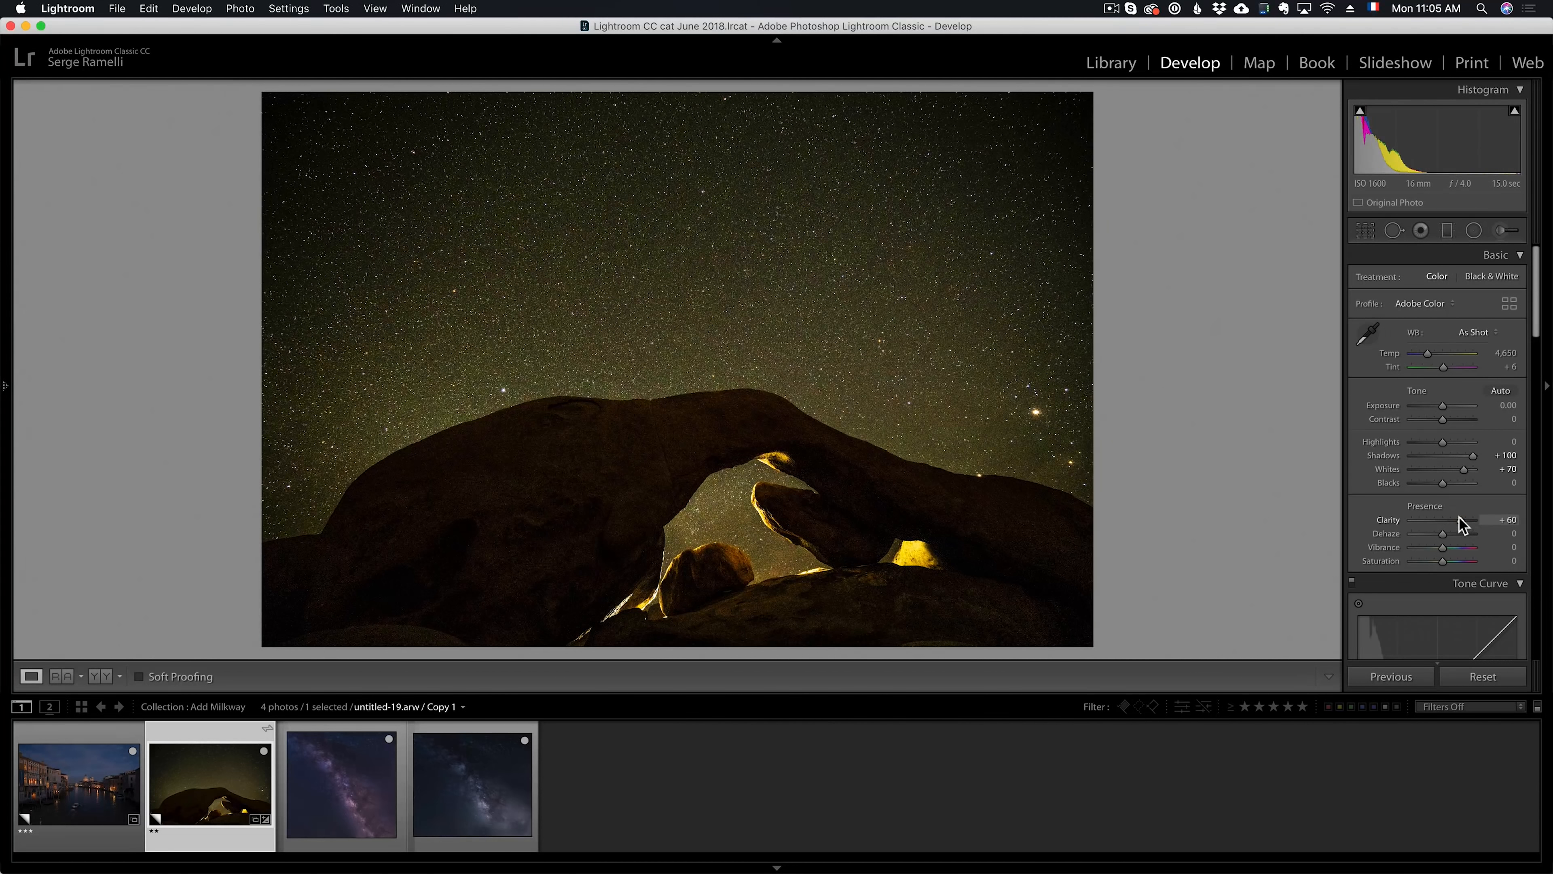
Set the arch photo's white balance to Temp 3,541 and Tint +9, and its Blacks to -31 and Whites to +69
left_click_drag(1431, 356, 1452, 374)
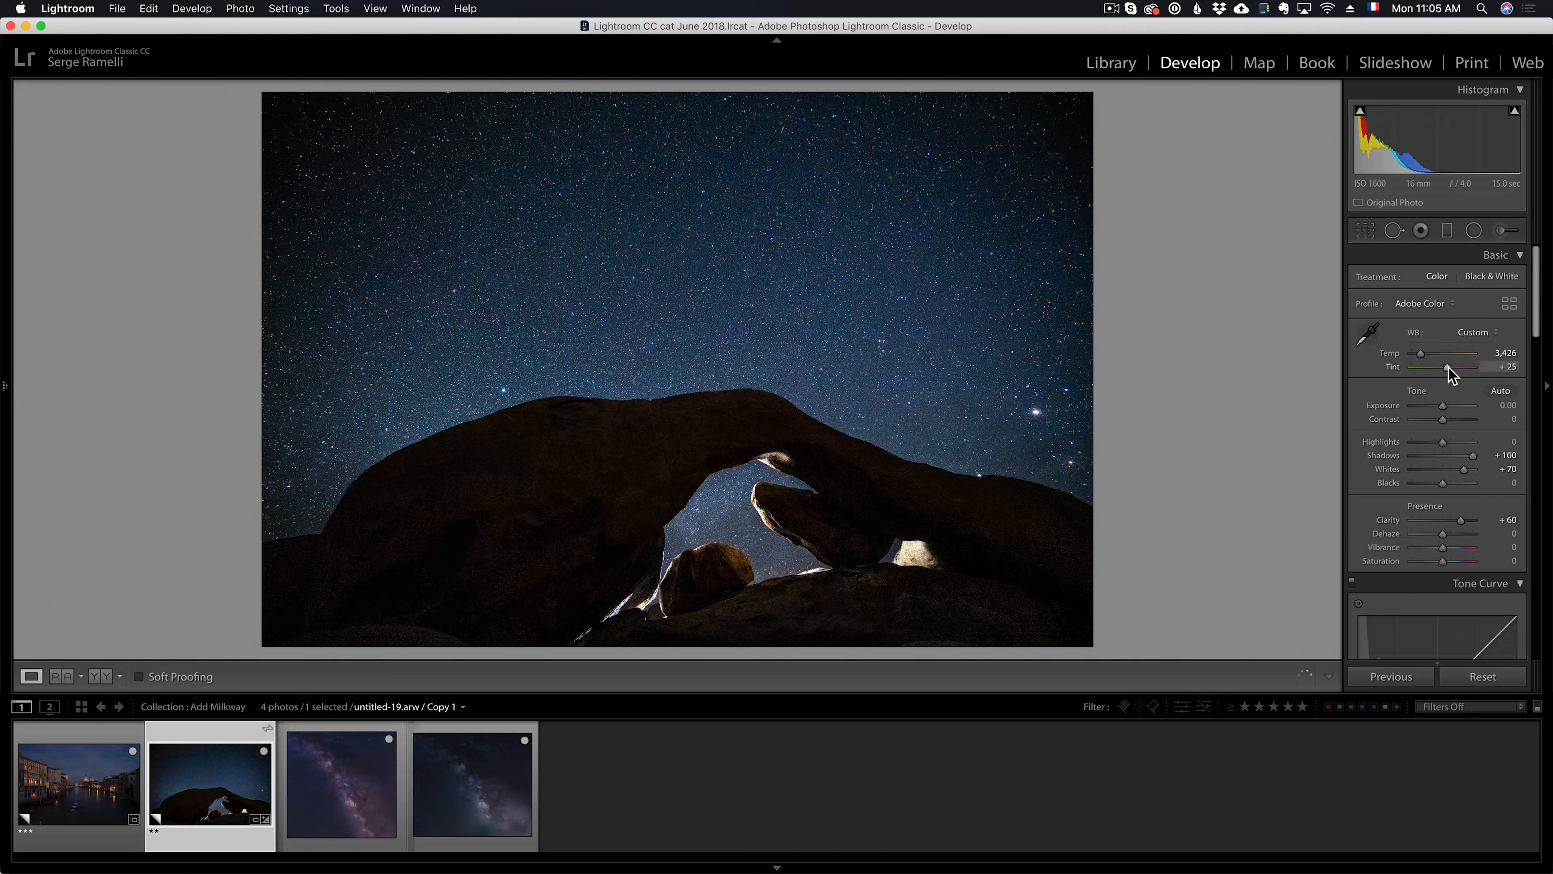
left_click_drag(1444, 372, 1426, 360)
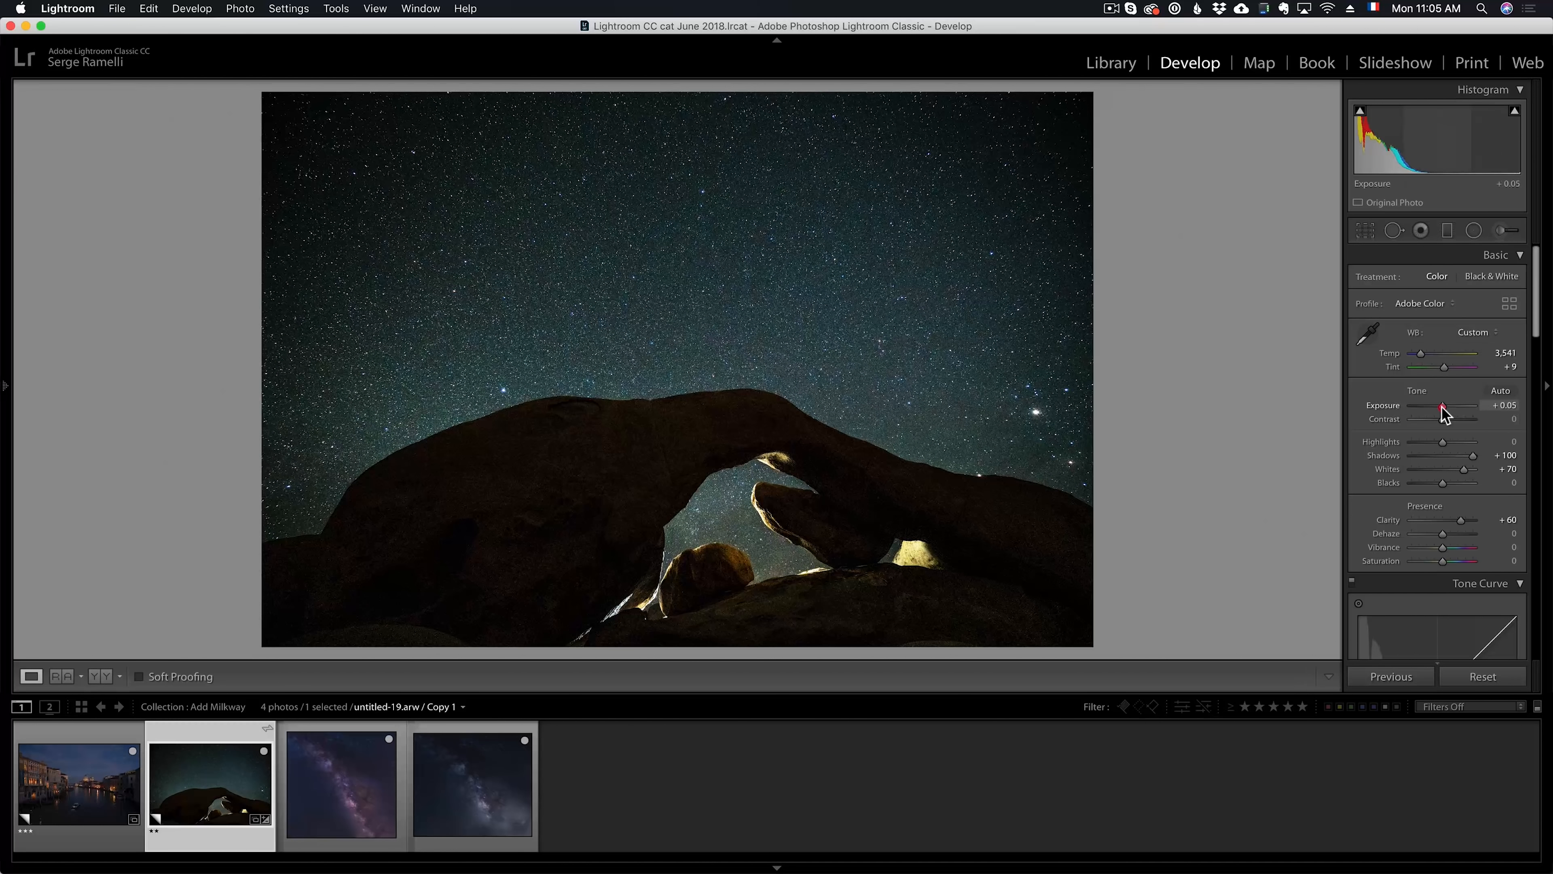
left_click_drag(1444, 483, 1439, 488)
left_click(661, 443)
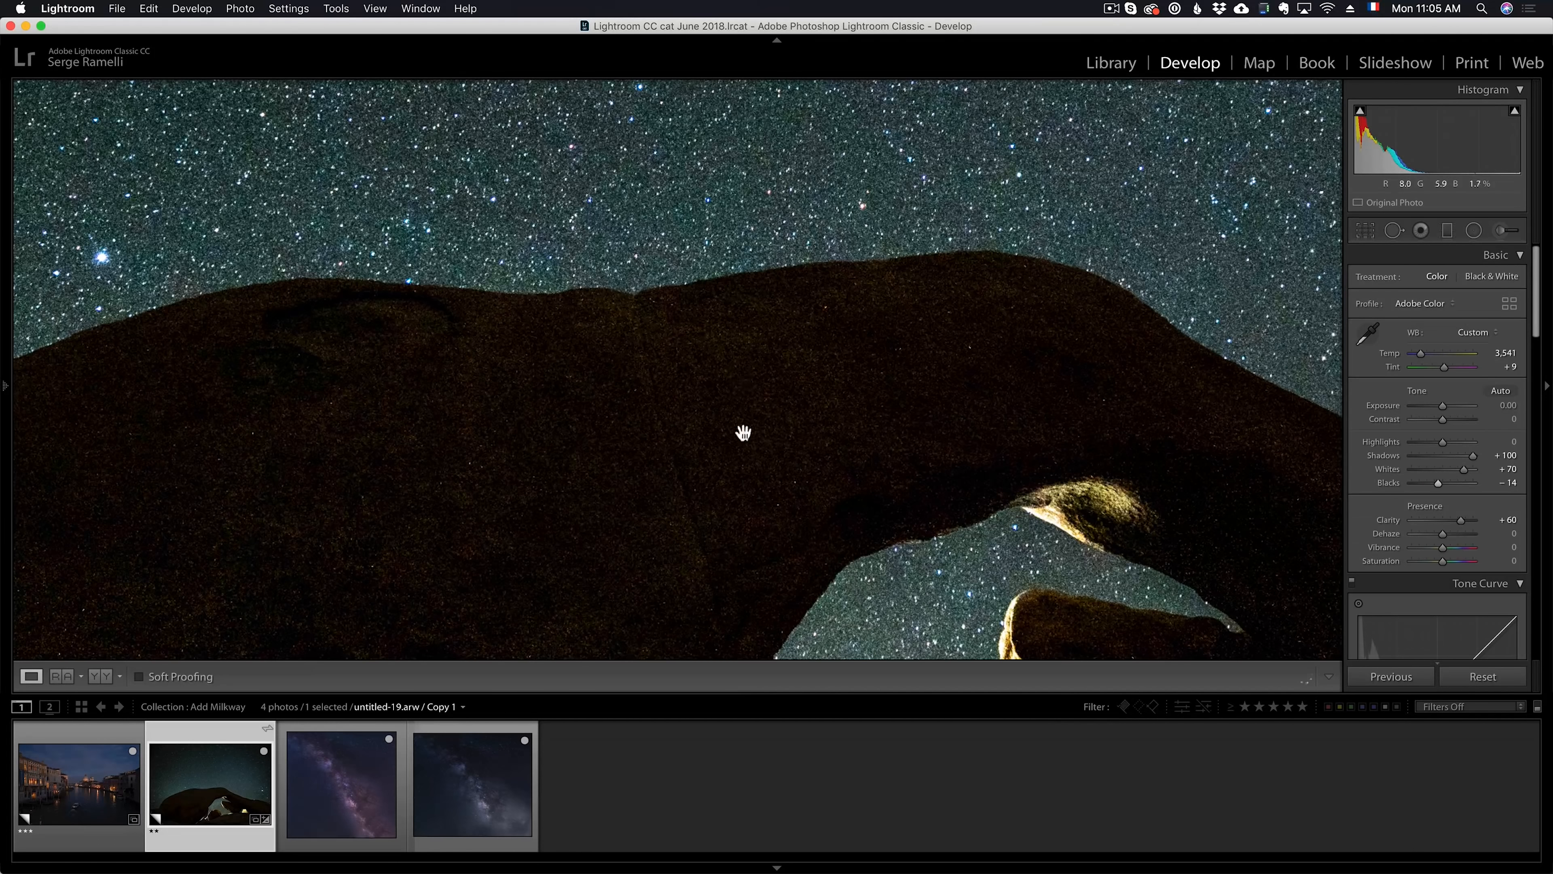
left_click(758, 418)
left_click_drag(1438, 484, 1434, 488)
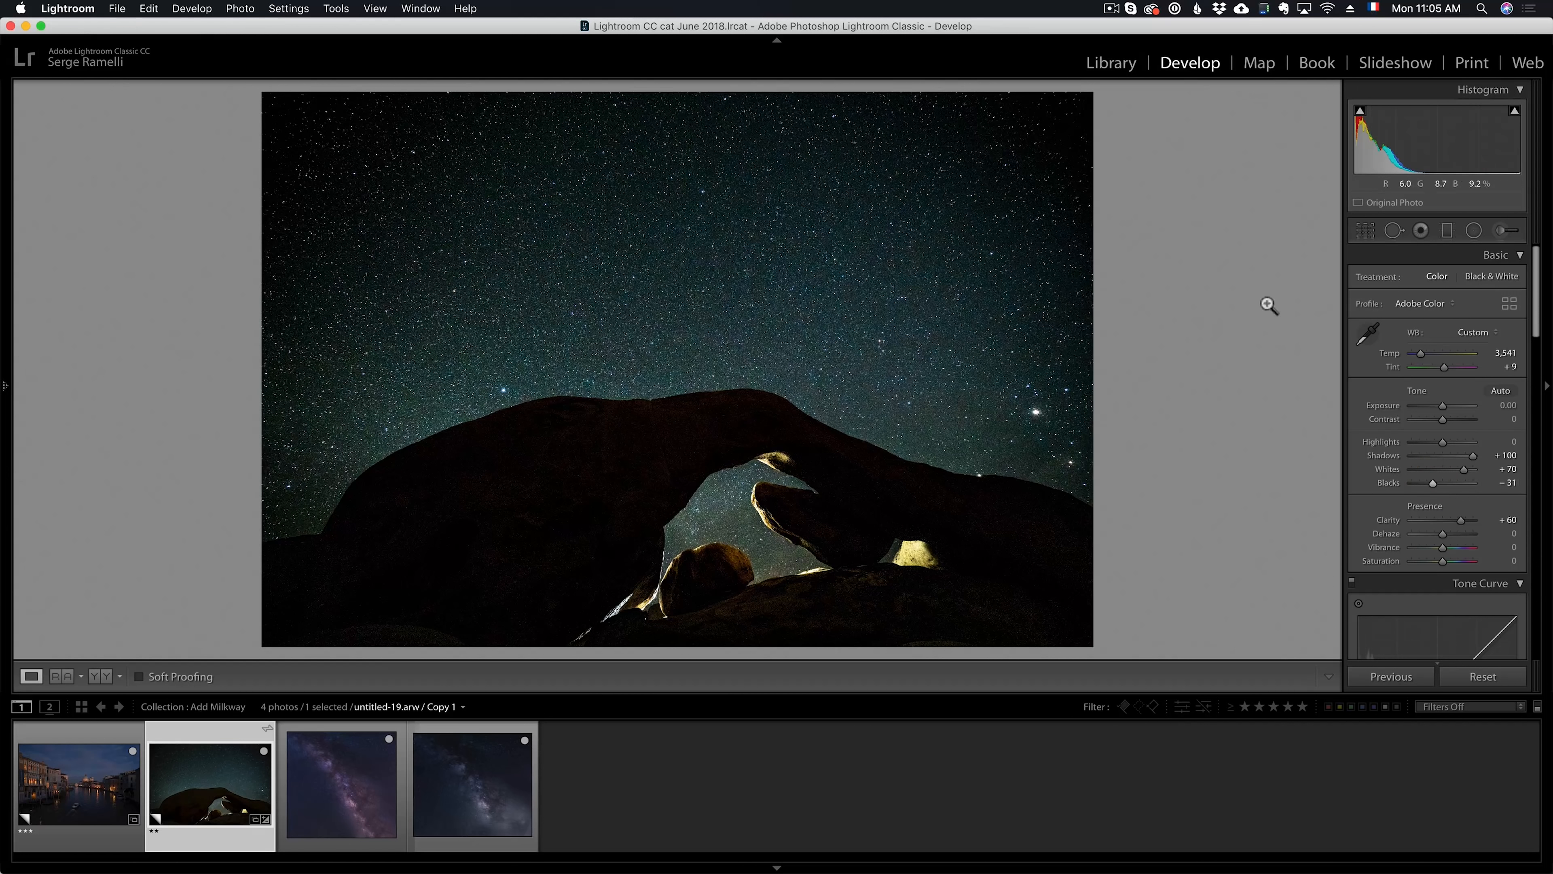
left_click_drag(1465, 472, 1464, 472)
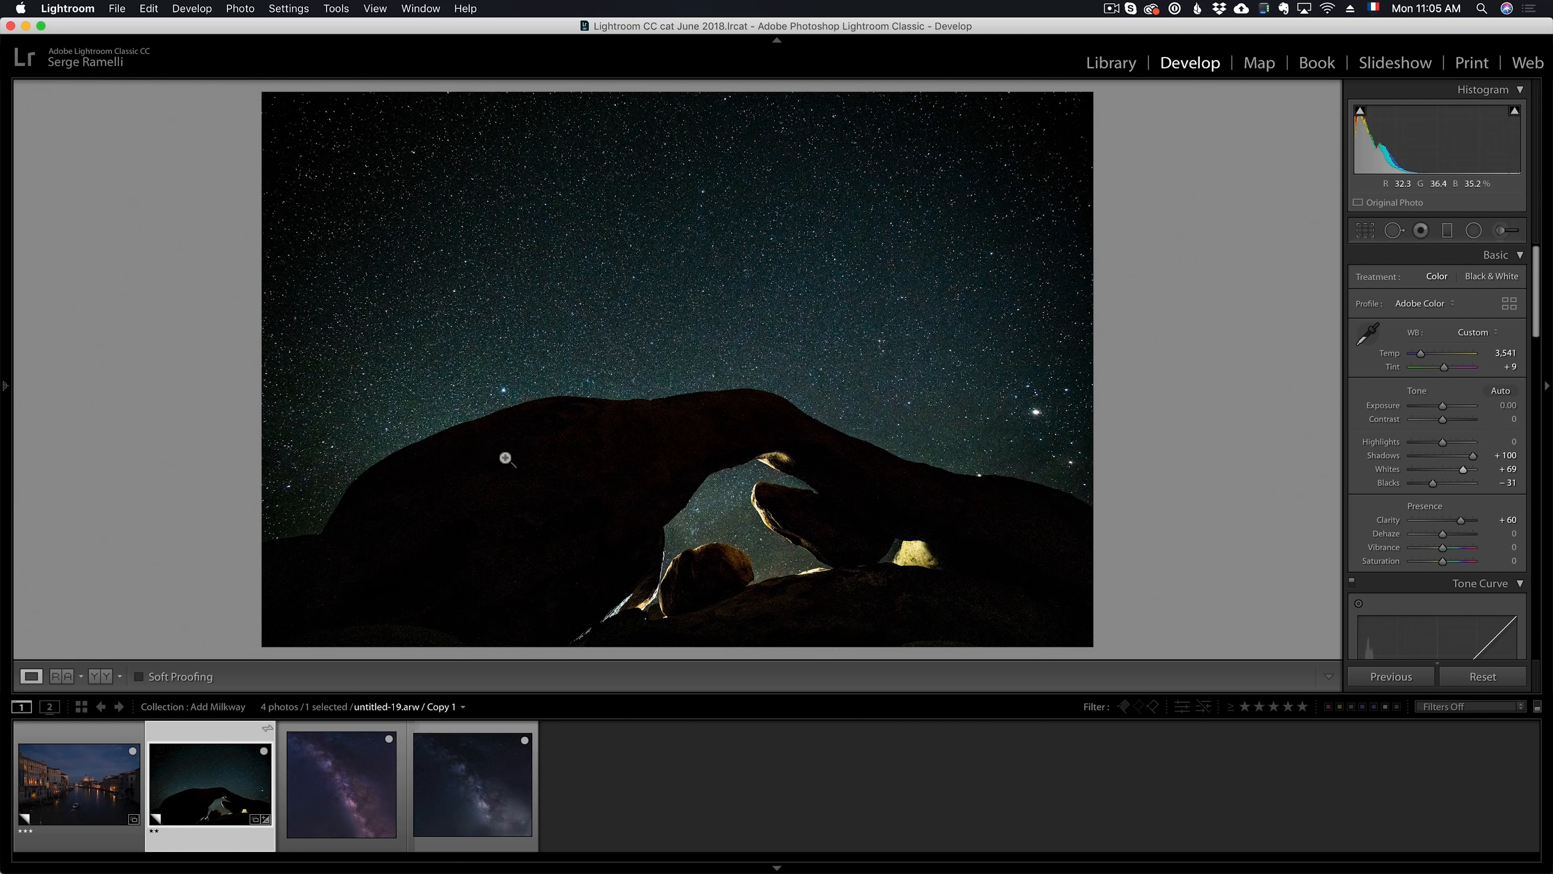
Compare the two Milky Way images, MilkyWay1.png and MilkyWay2.png
left_click(373, 785)
left_click(477, 797)
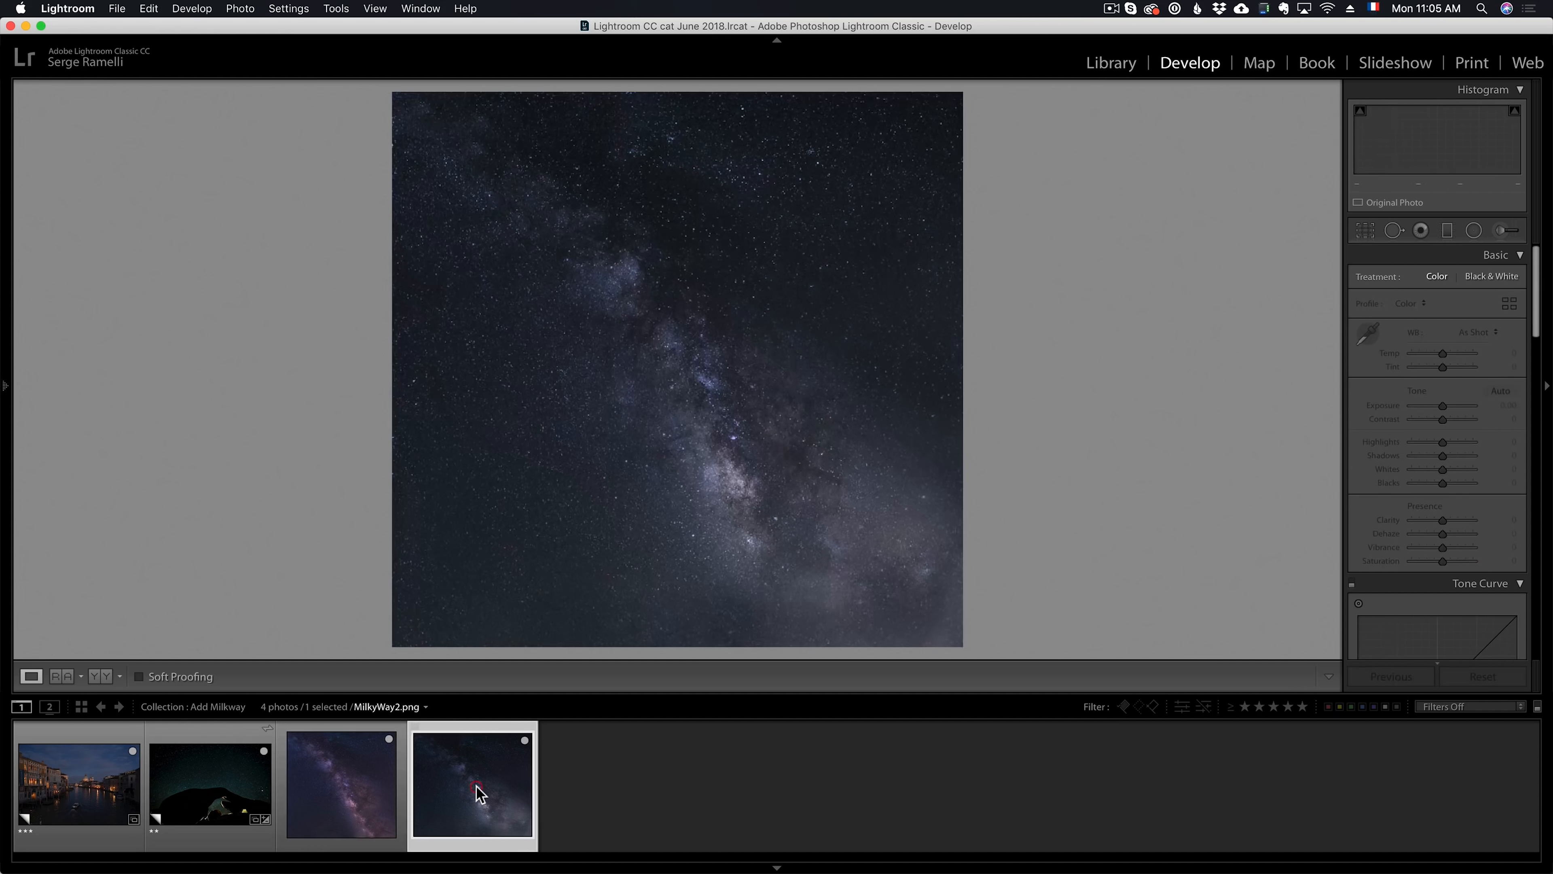
left_click(366, 790)
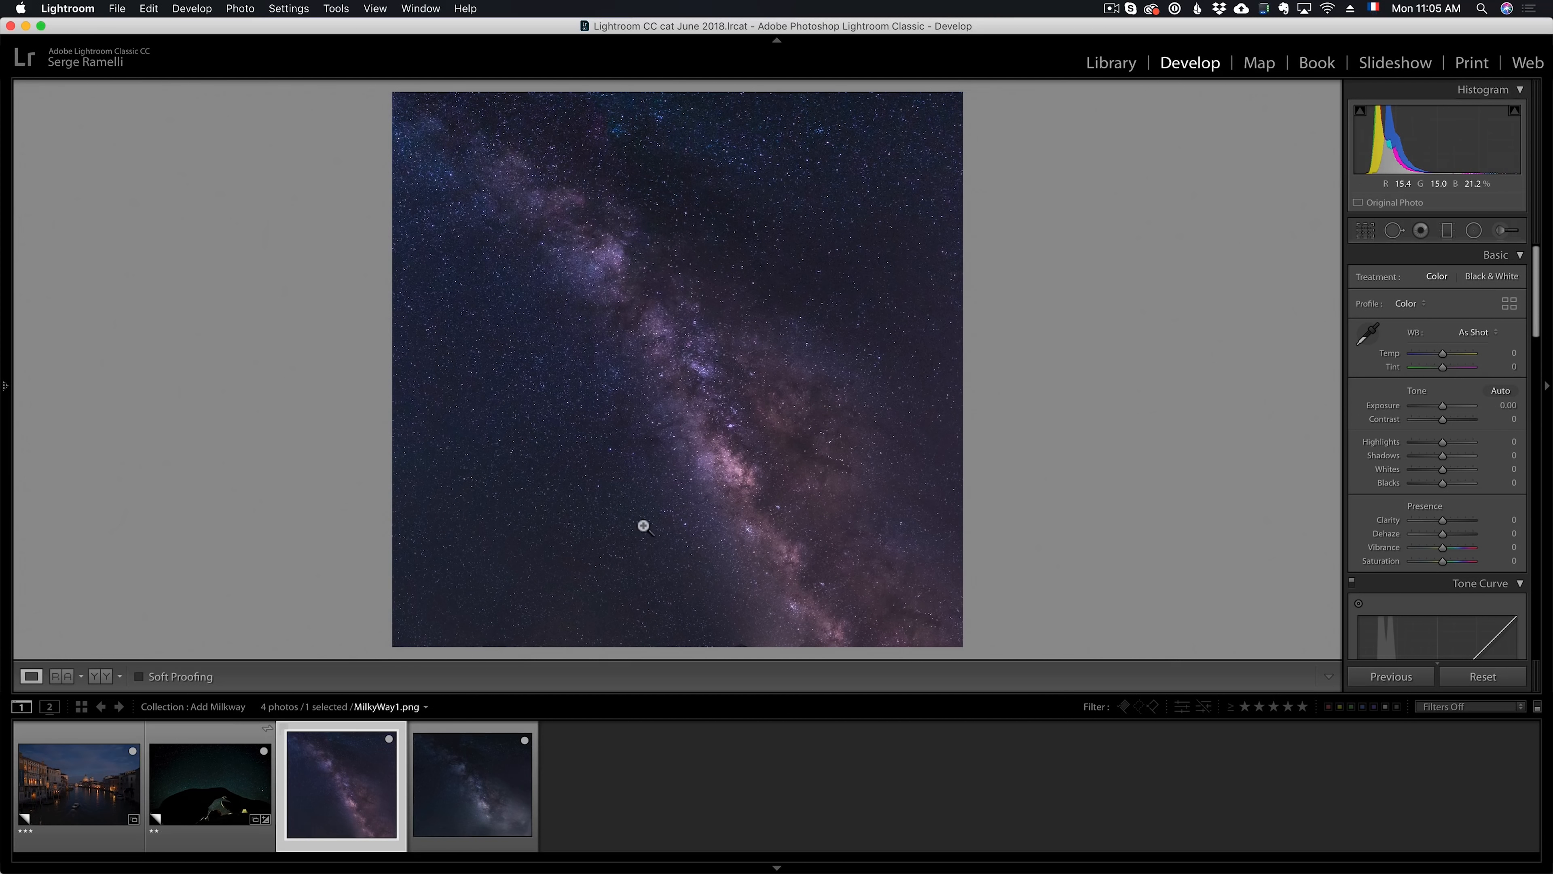
Open the edited arch photo, untitled-19.arw Copy 1, as a Smart Object in Photoshop and choose the Move tool
left_click(201, 765)
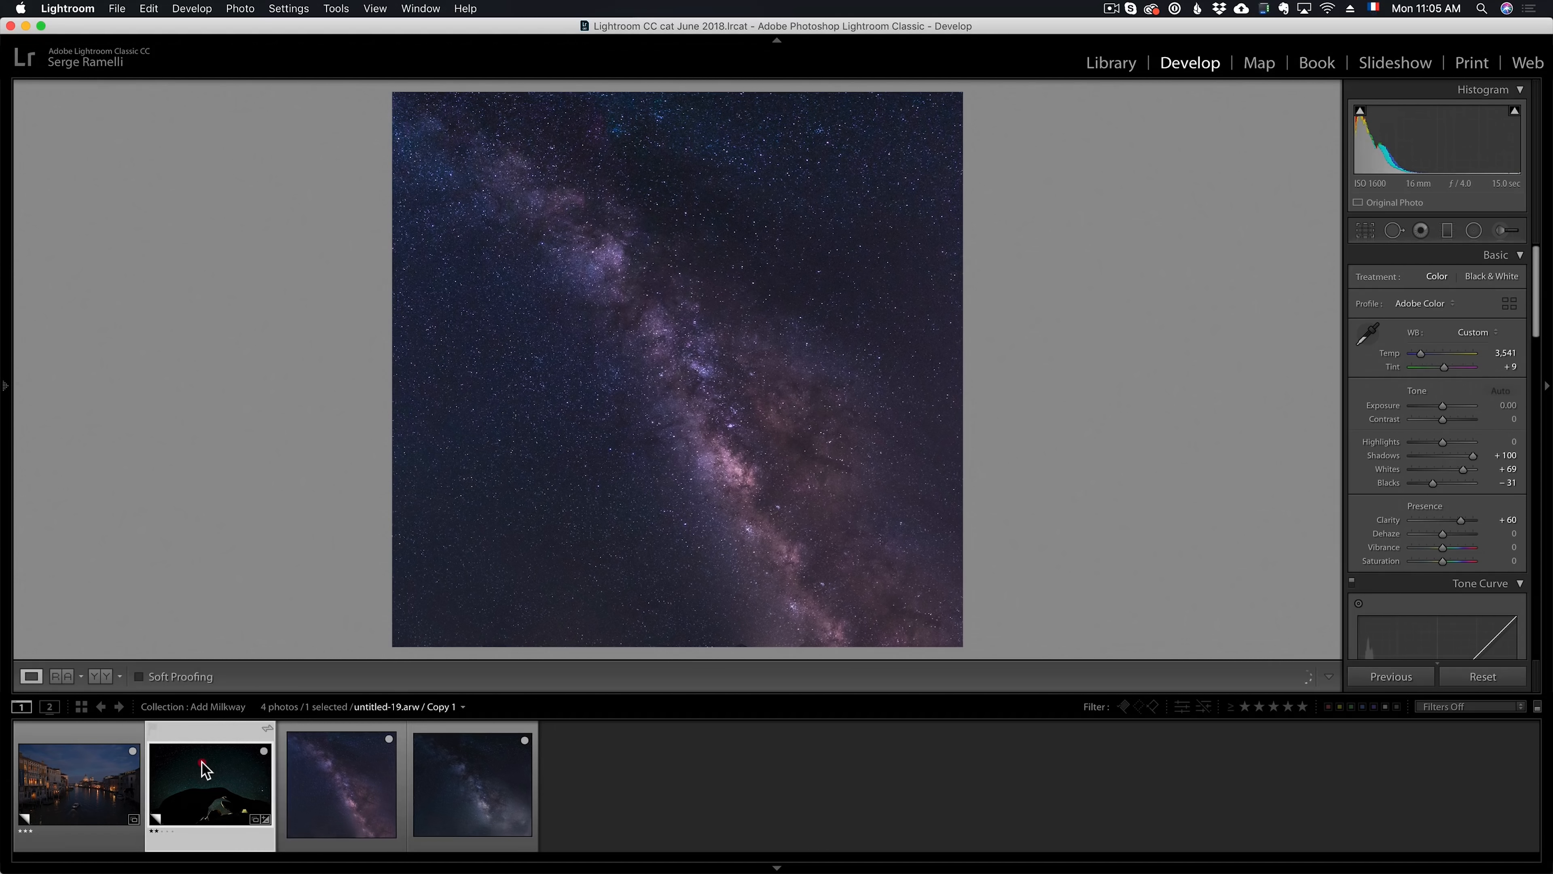
right_click(202, 762)
mouse_move(257, 531)
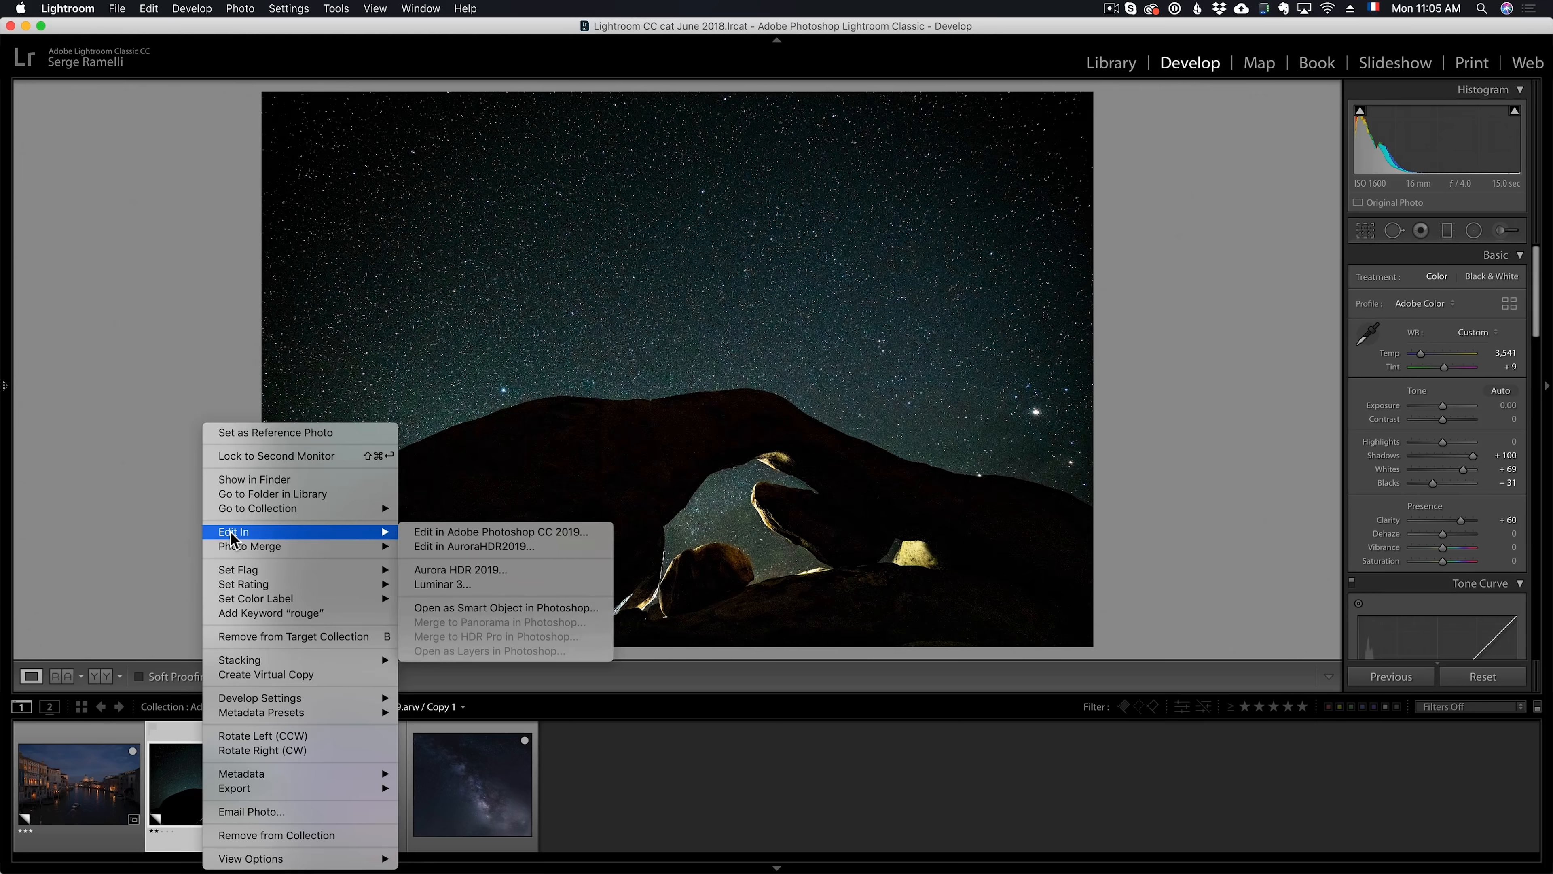
left_click(574, 613)
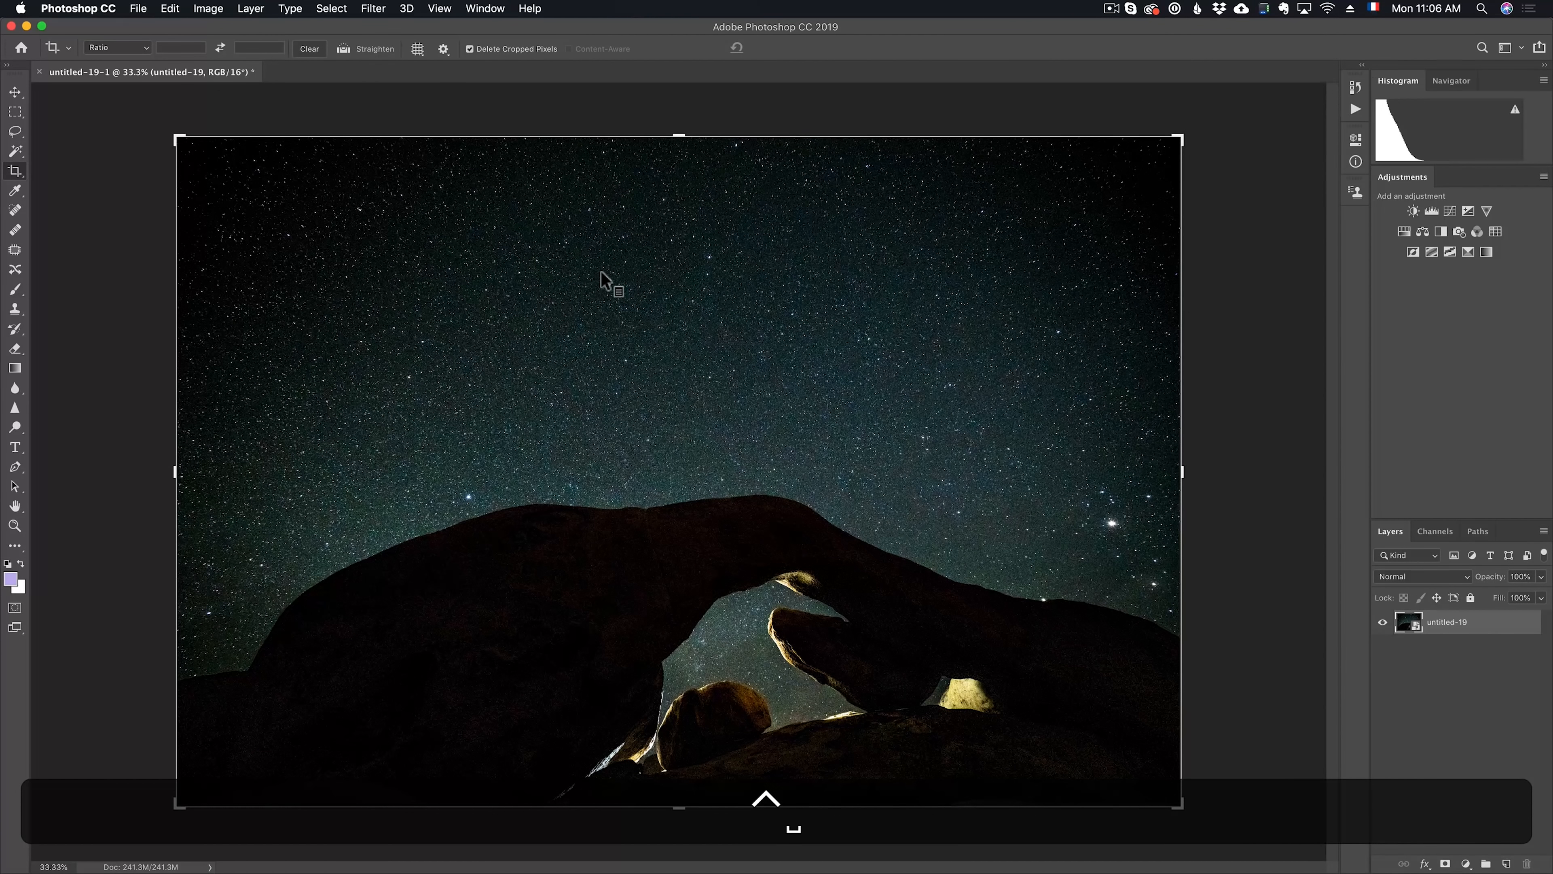
key("ctrl+space")
left_click(15, 92)
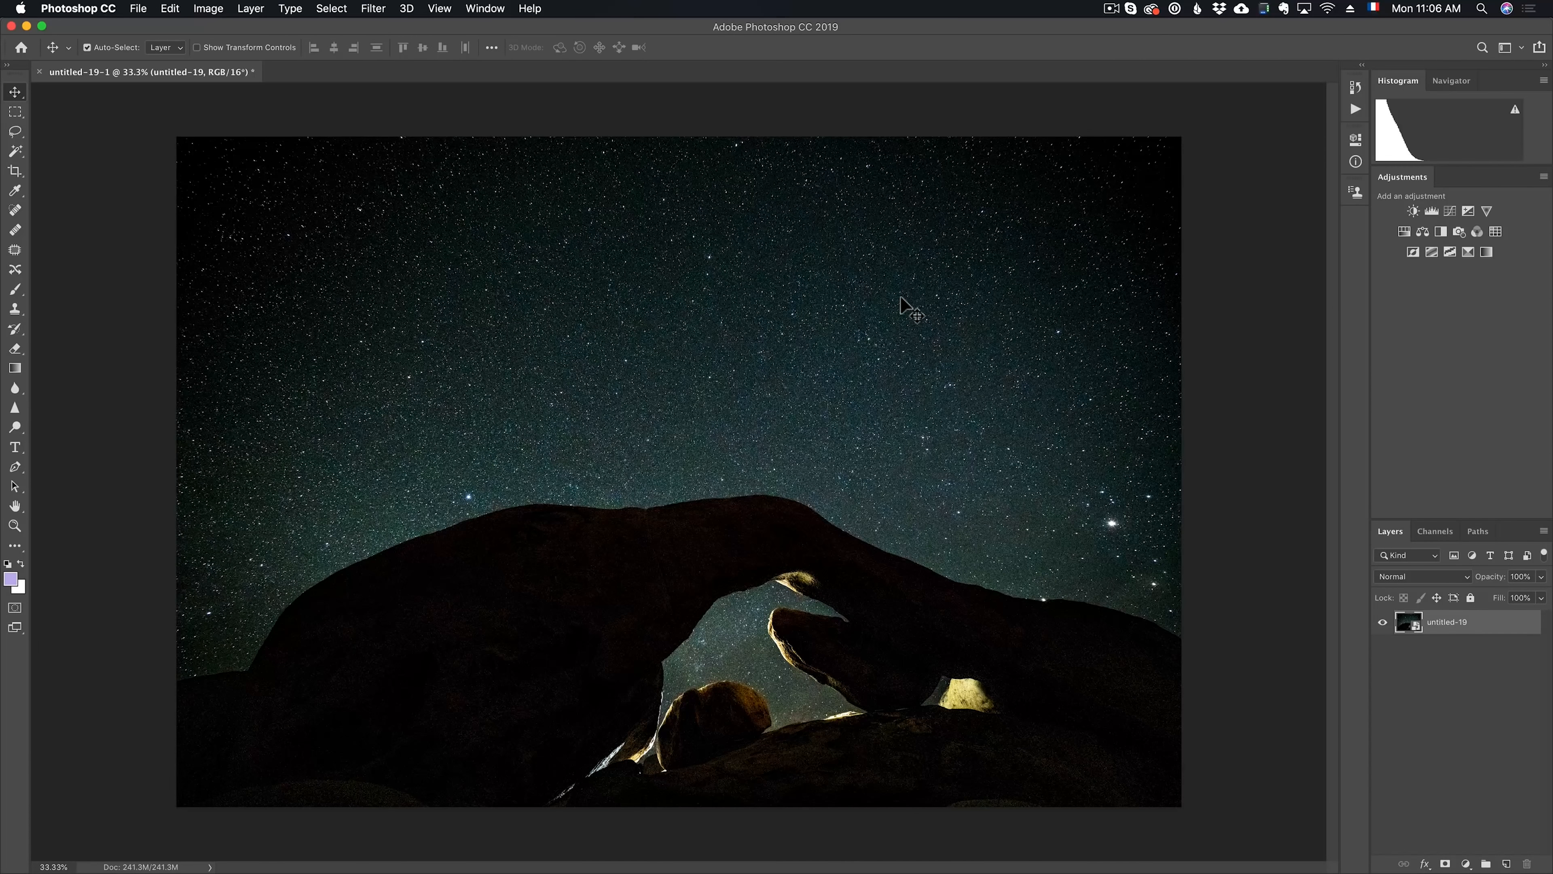
left_click_drag(1486, 194, 414, 156)
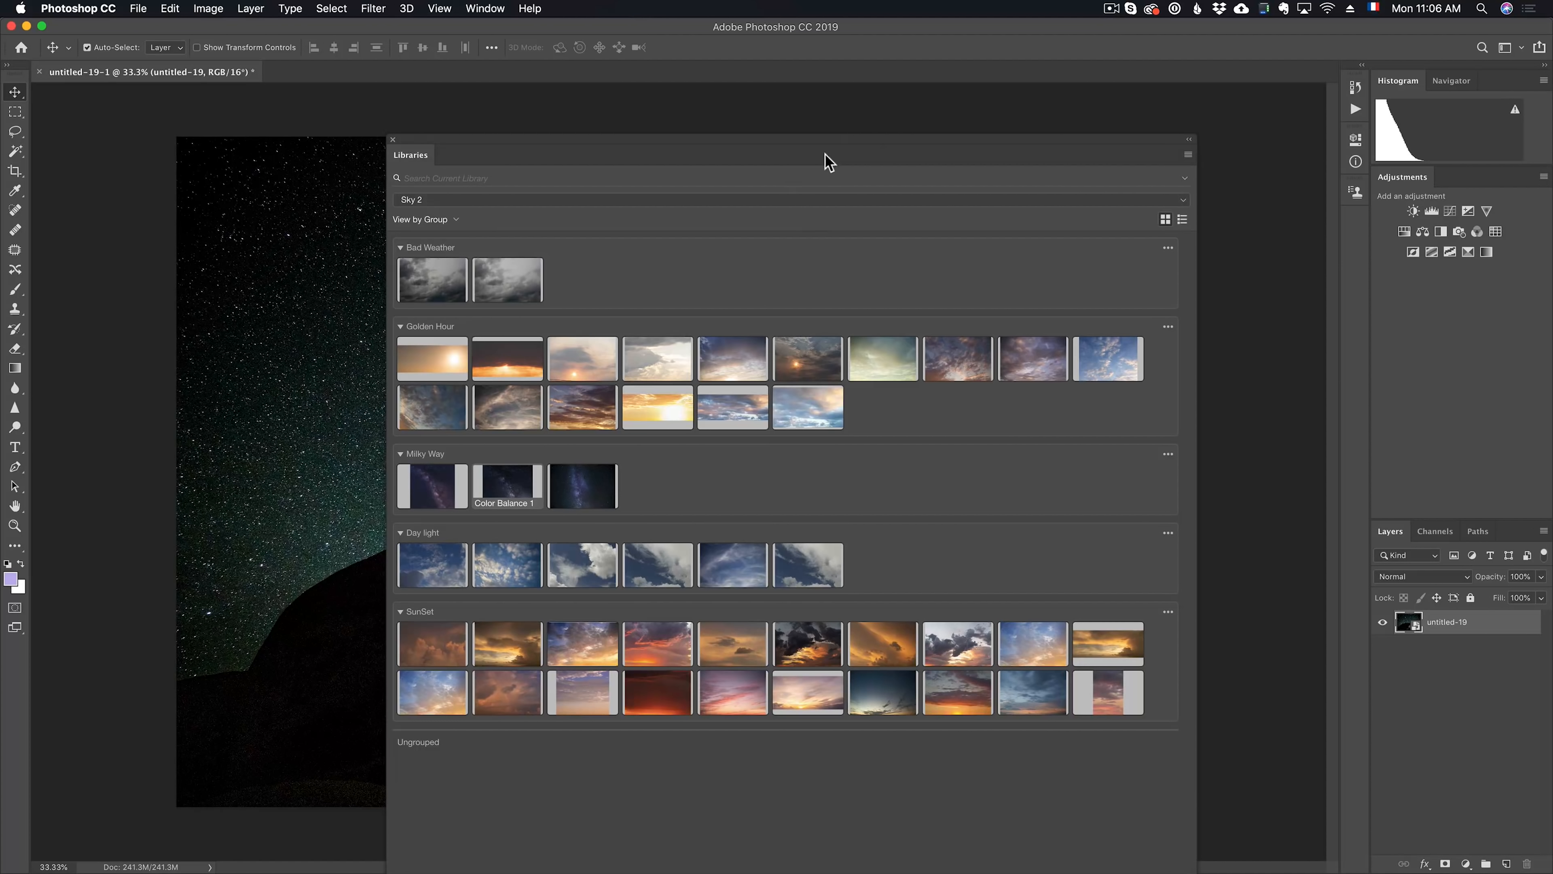
left_click_drag(796, 145, 746, 123)
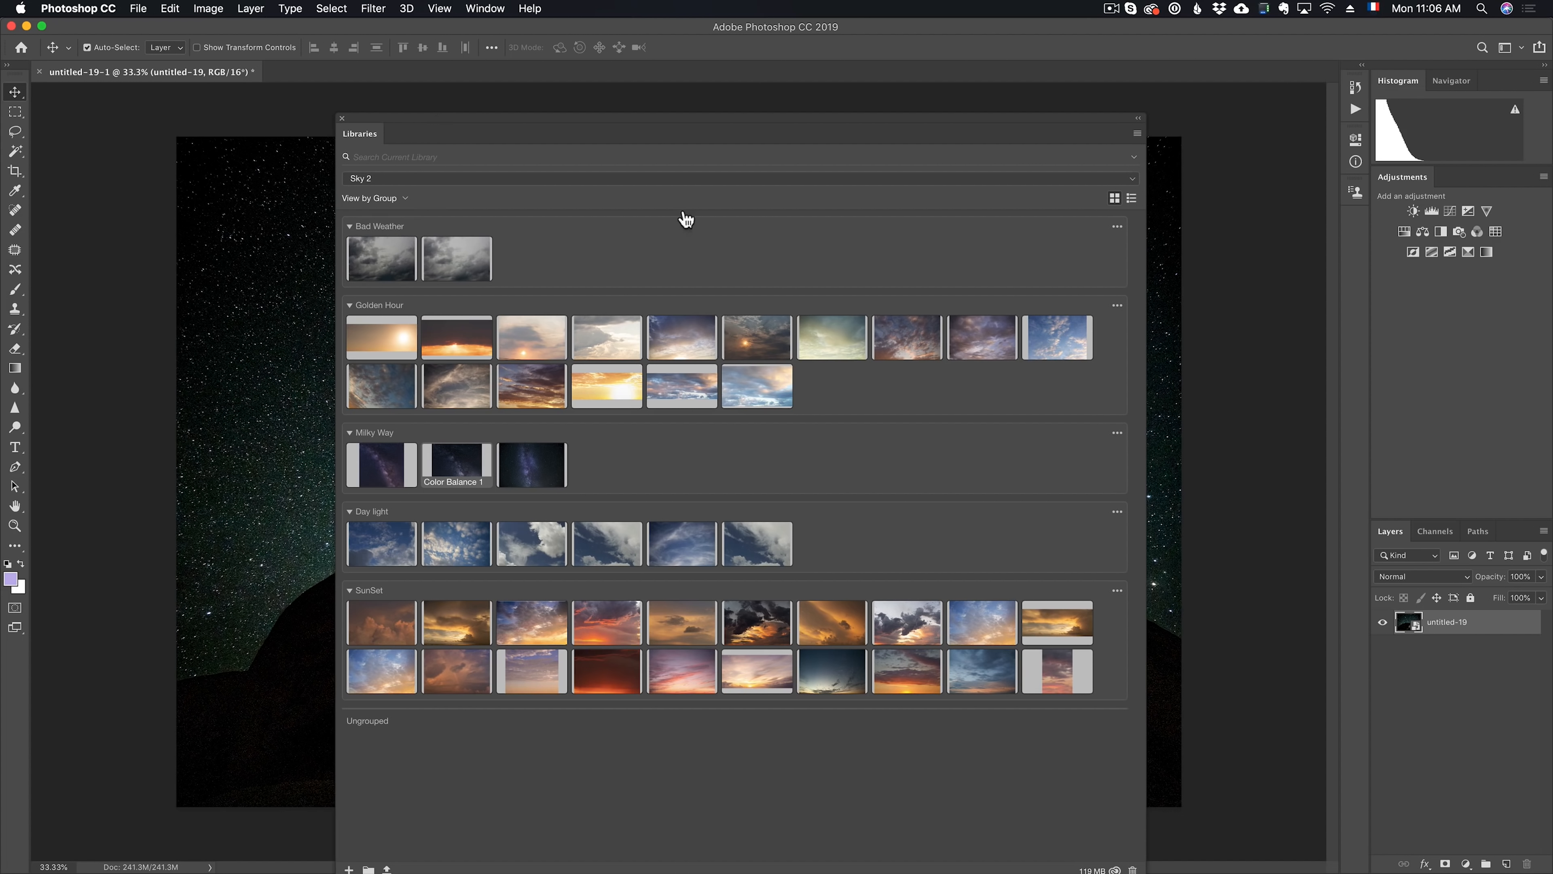
left_click_drag(652, 145, 1257, 149)
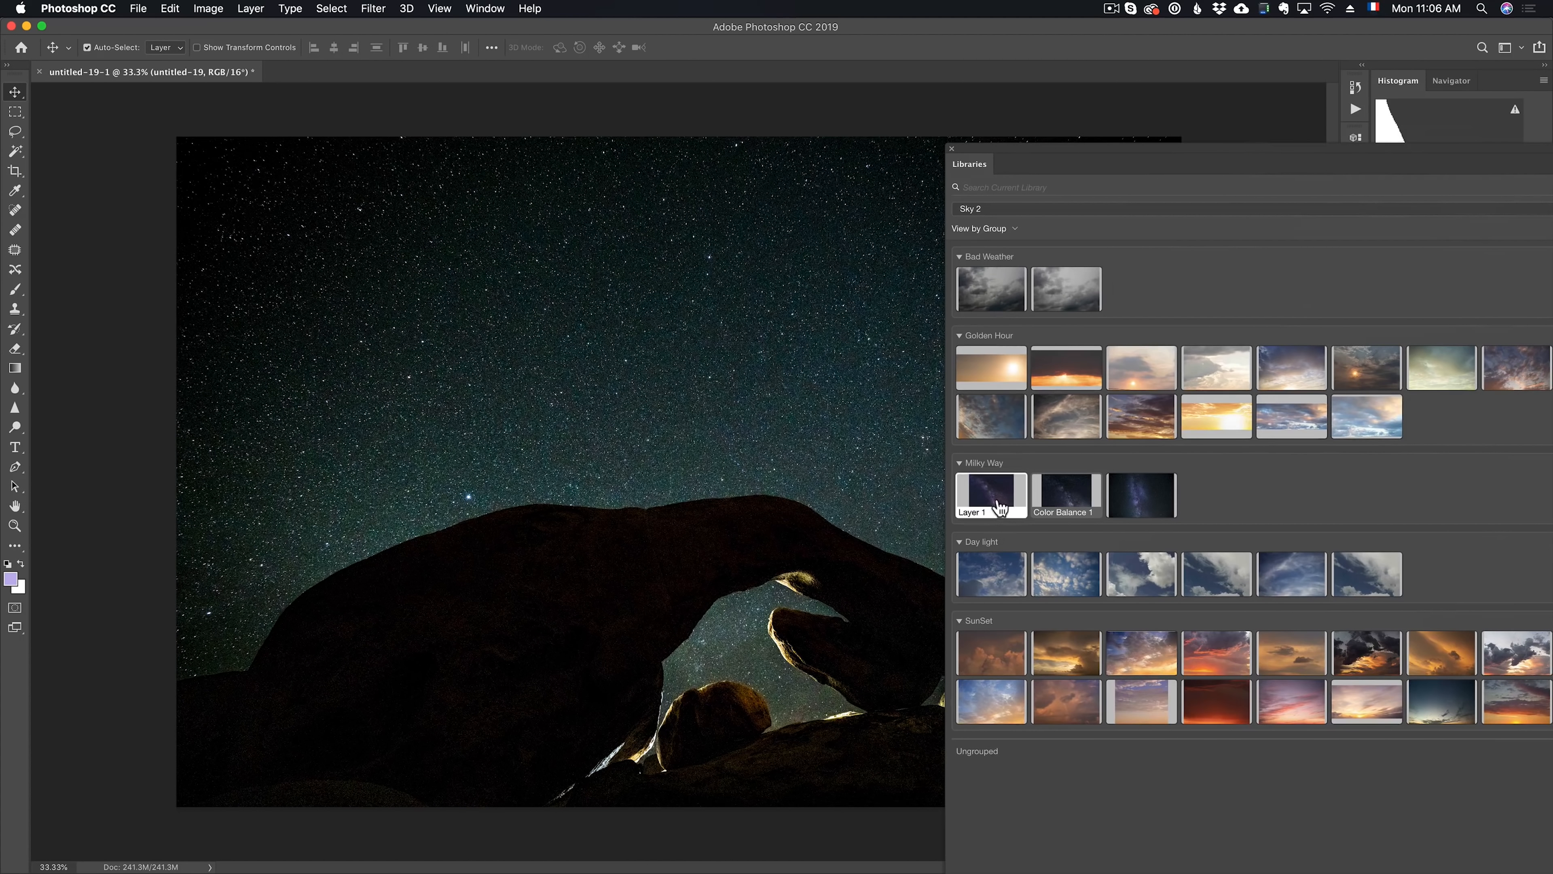
left_click_drag(993, 501, 710, 474)
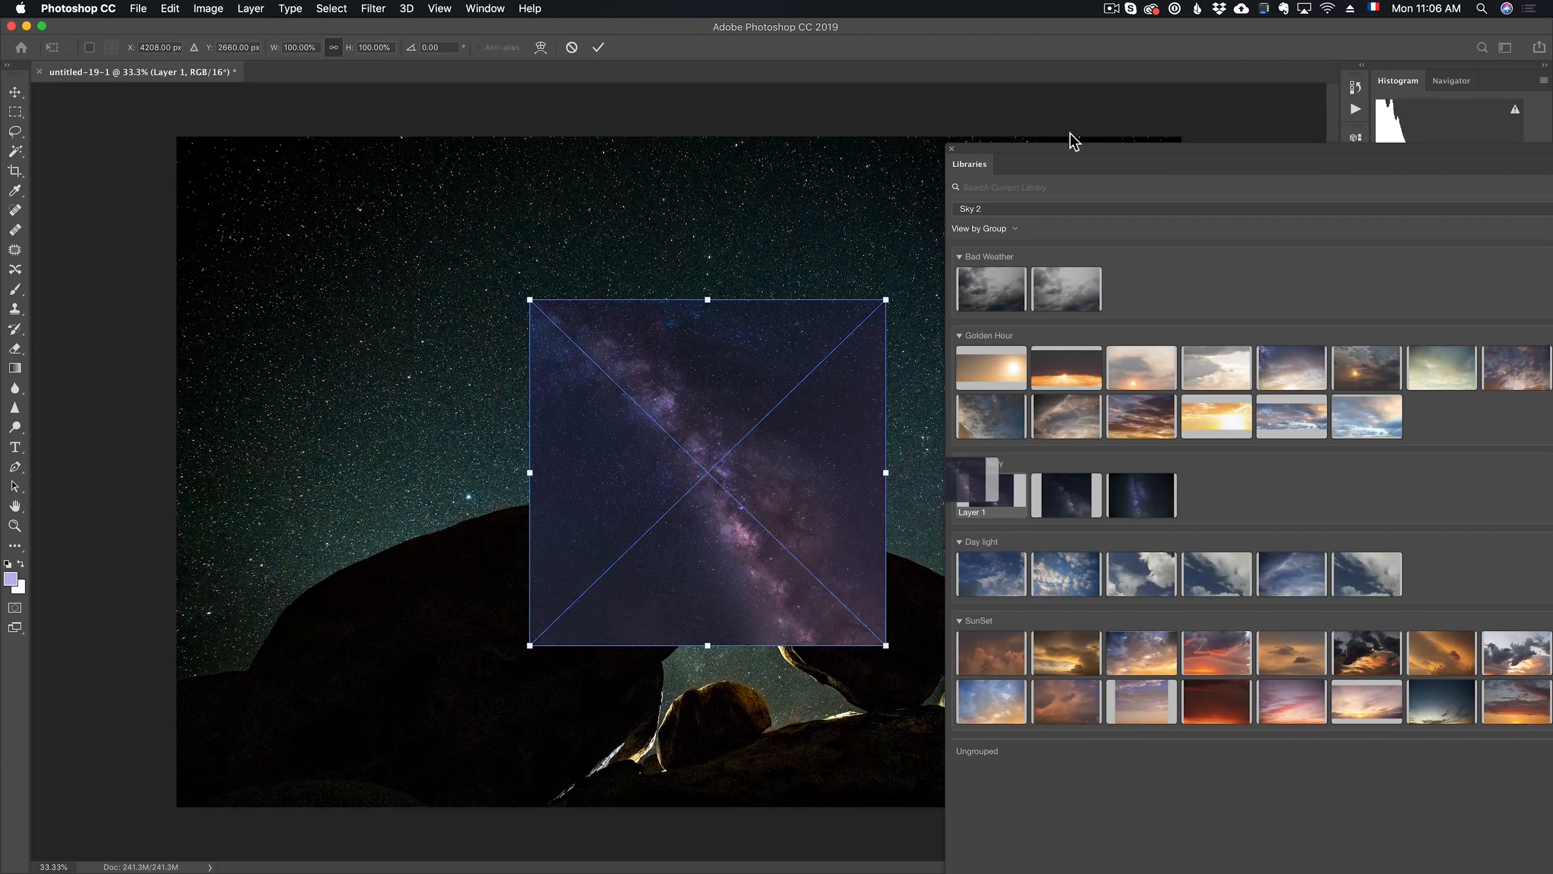
left_click_drag(1029, 150, 1552, 150)
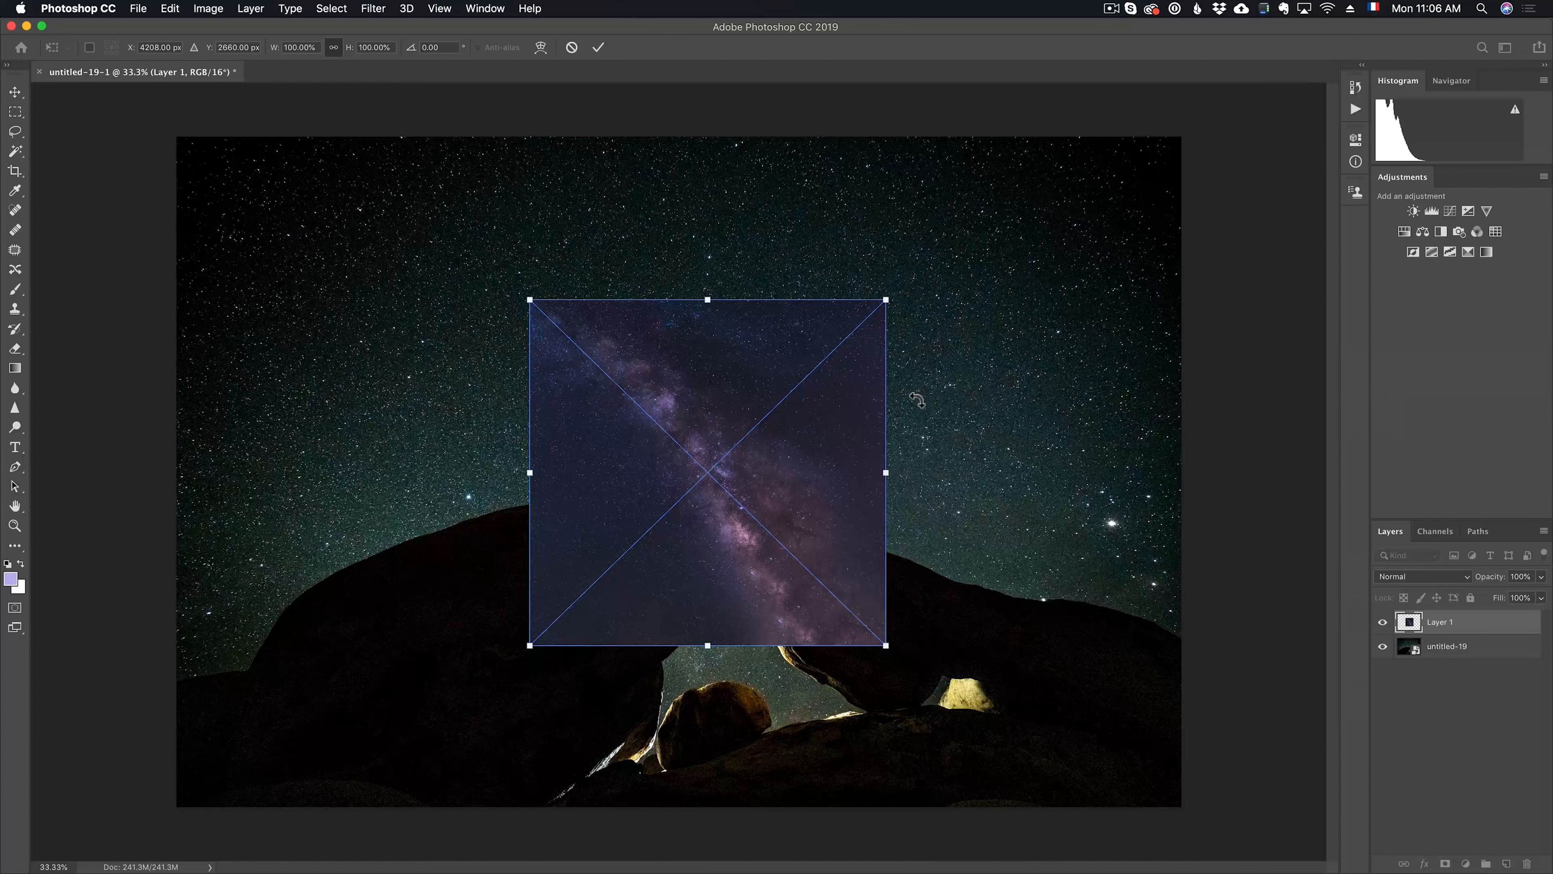
key("Escape")
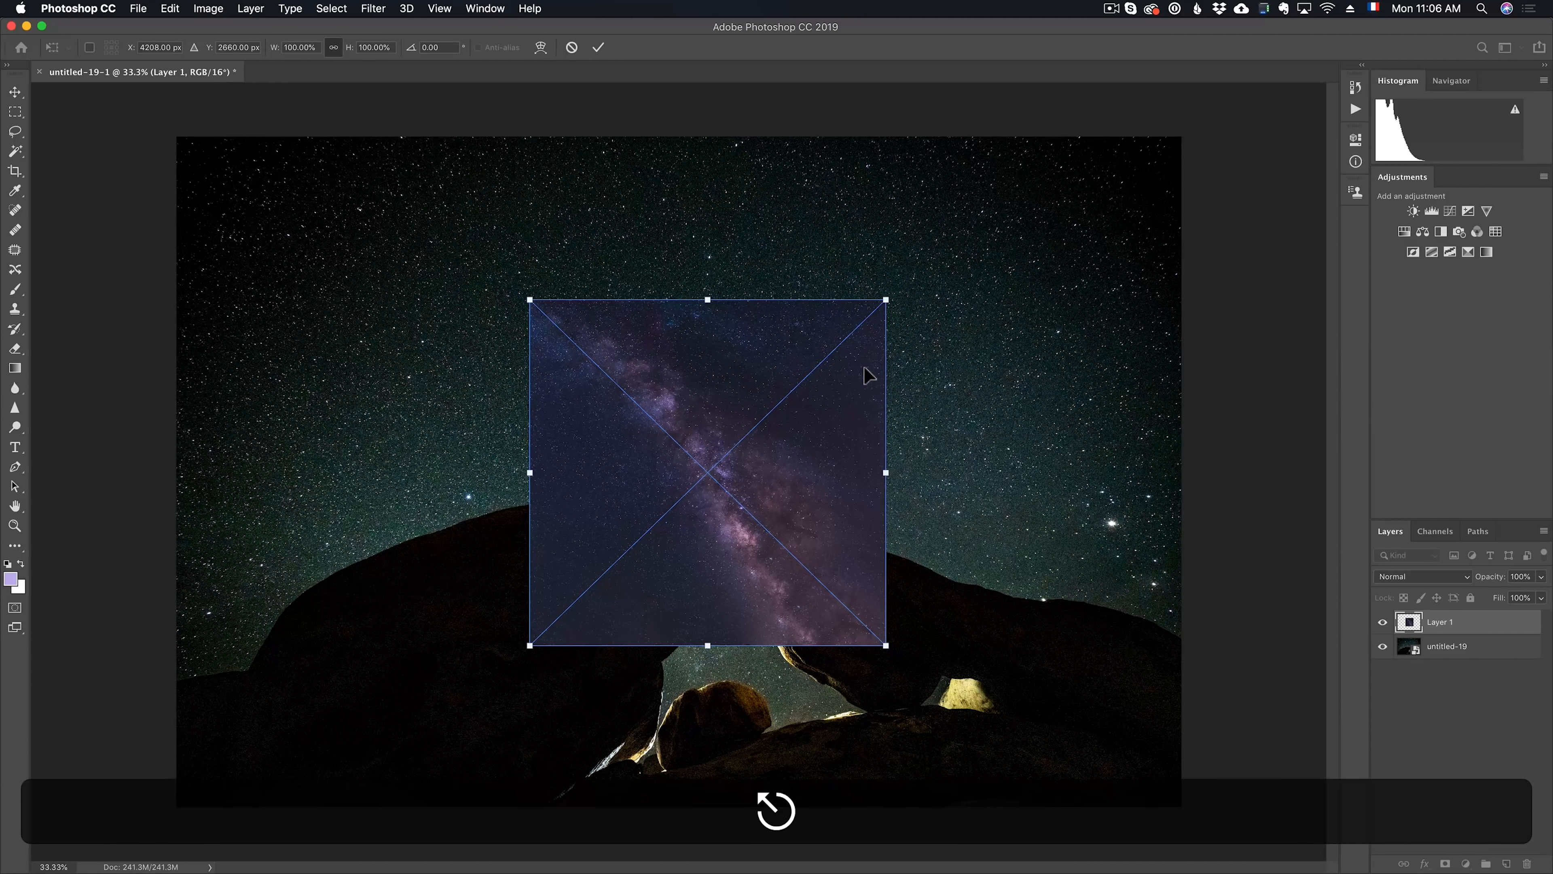
Switch to Lightroom and open MilkyWay1.png for editing in Adobe Photoshop CC 2019
key("super+Tab")
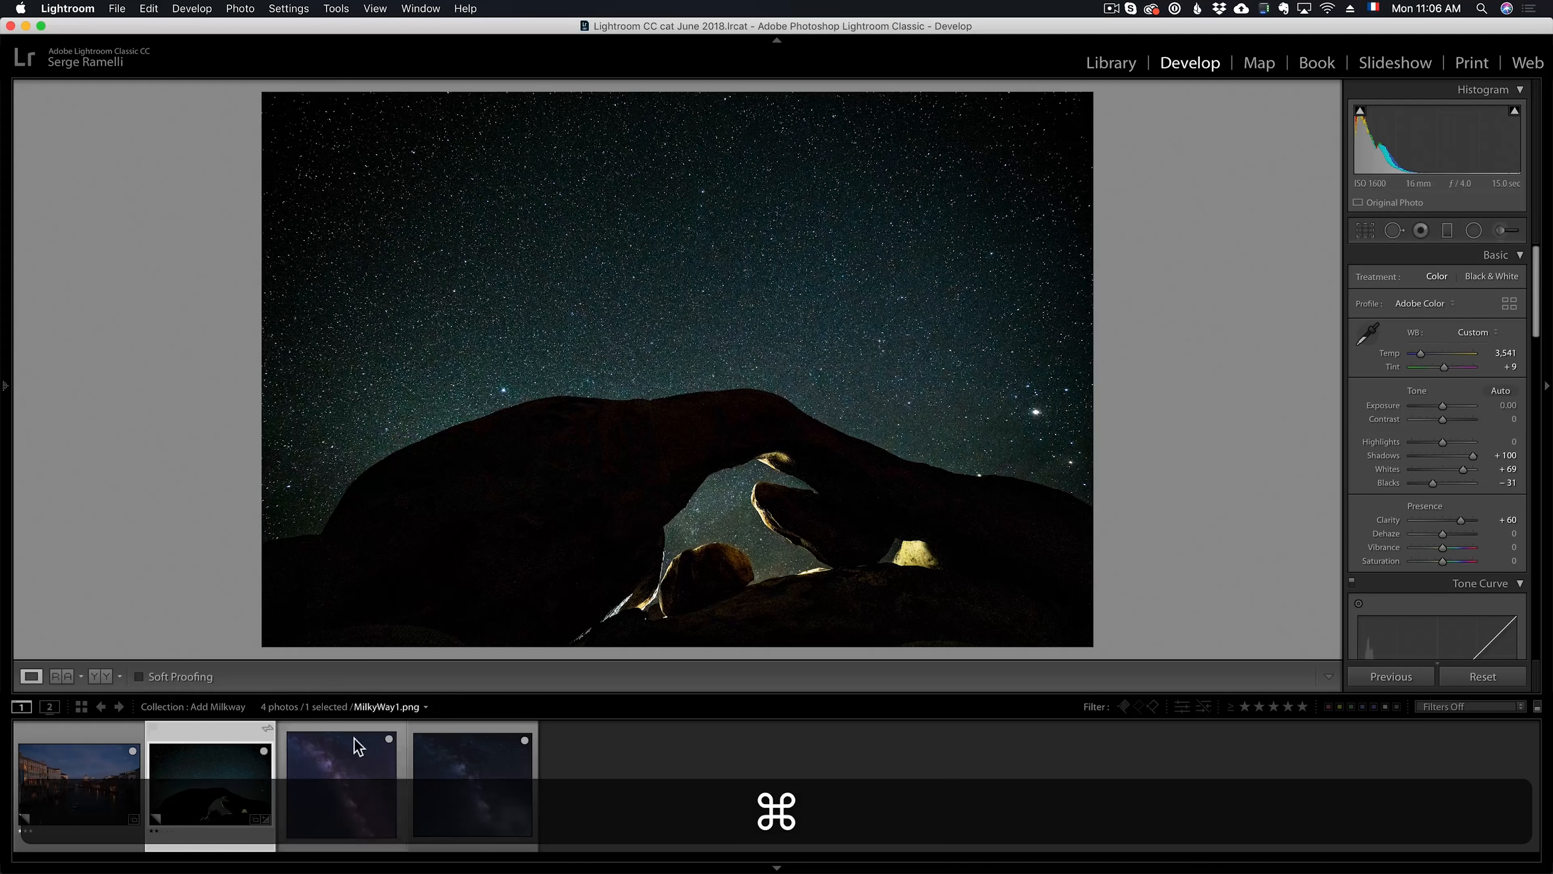
left_click(358, 747)
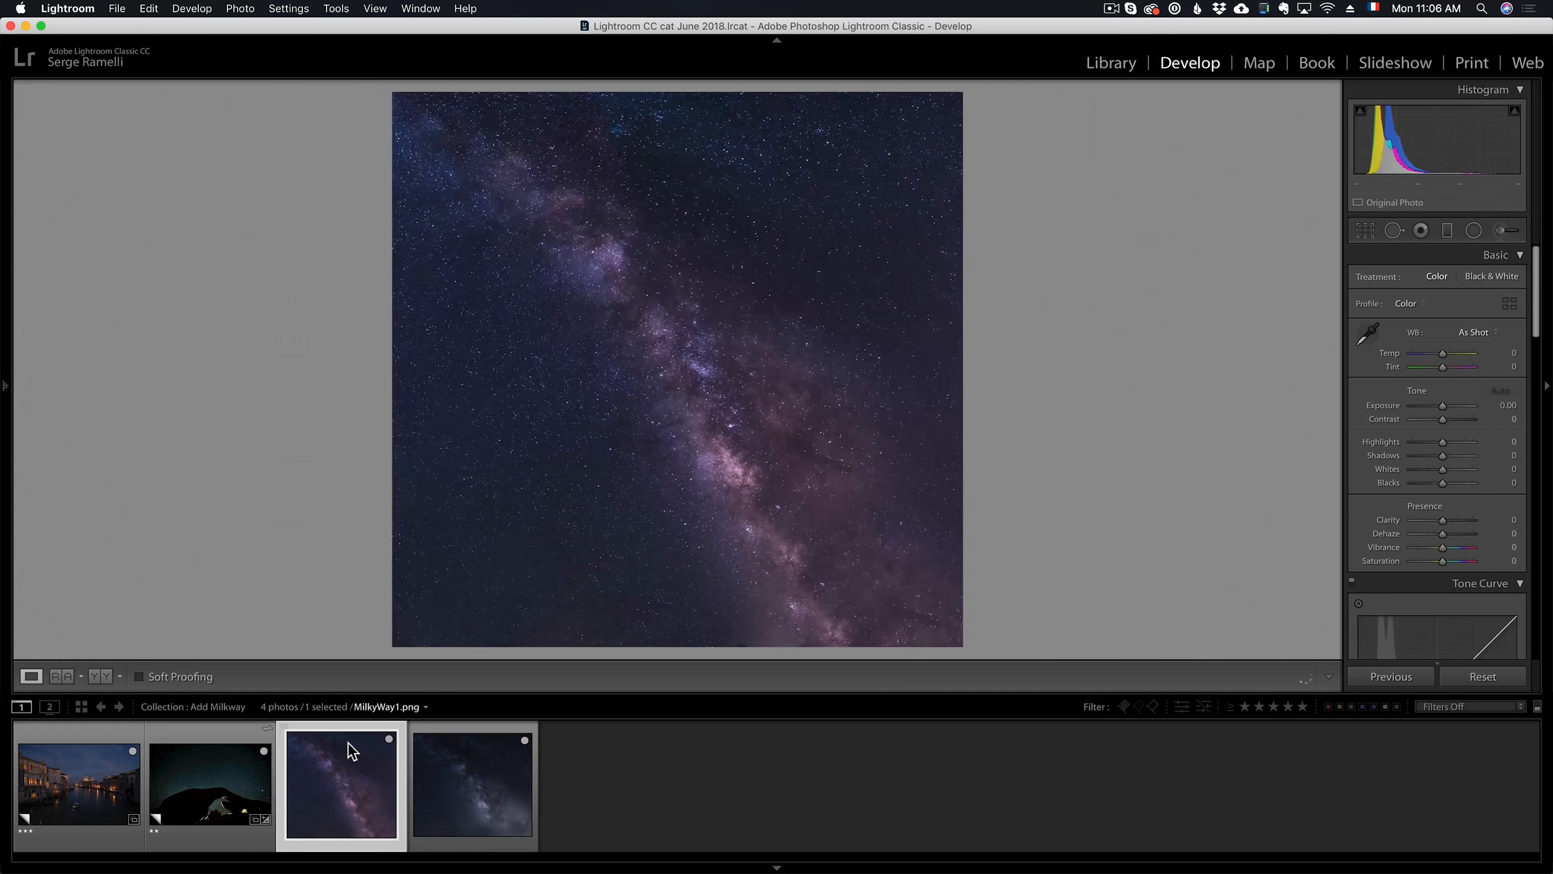
right_click(355, 745)
mouse_move(392, 538)
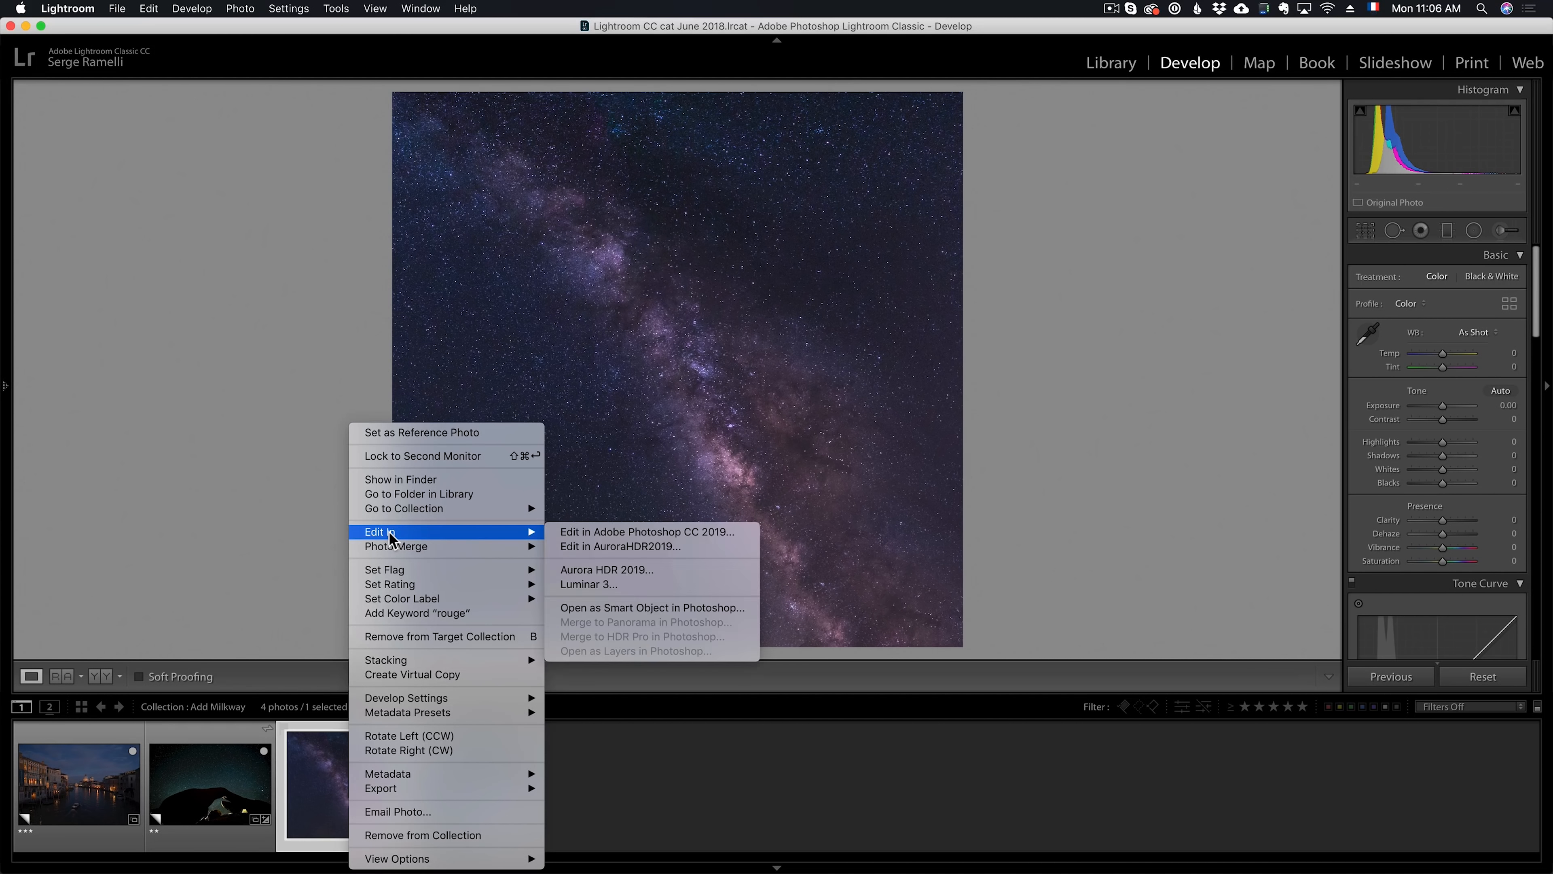
left_click(609, 532)
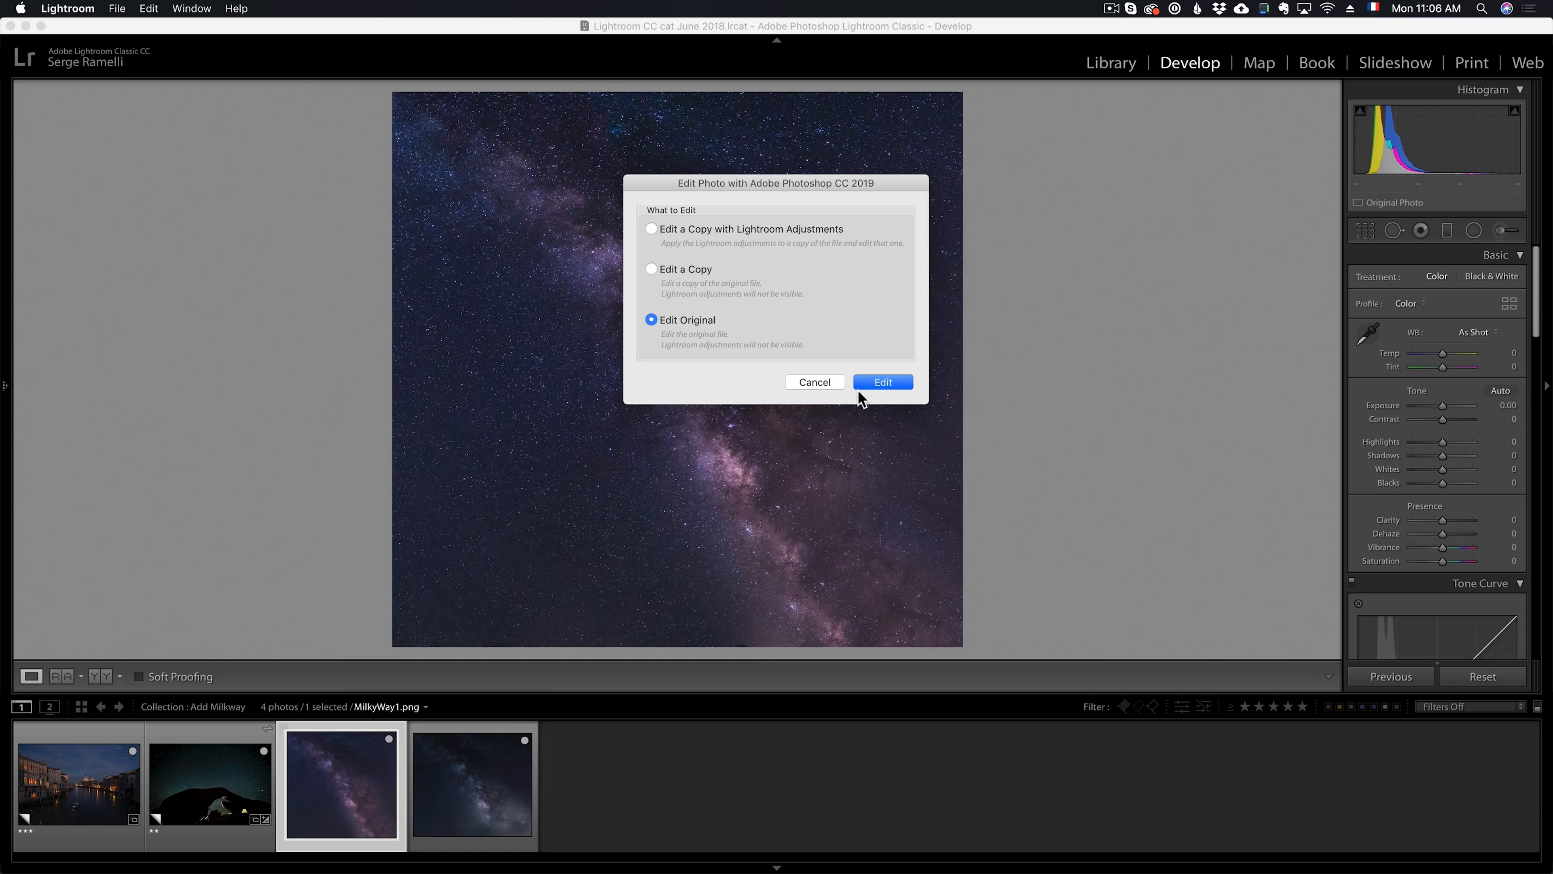
left_click(724, 230)
left_click(887, 382)
key("super+Tab")
key("super+Tab")
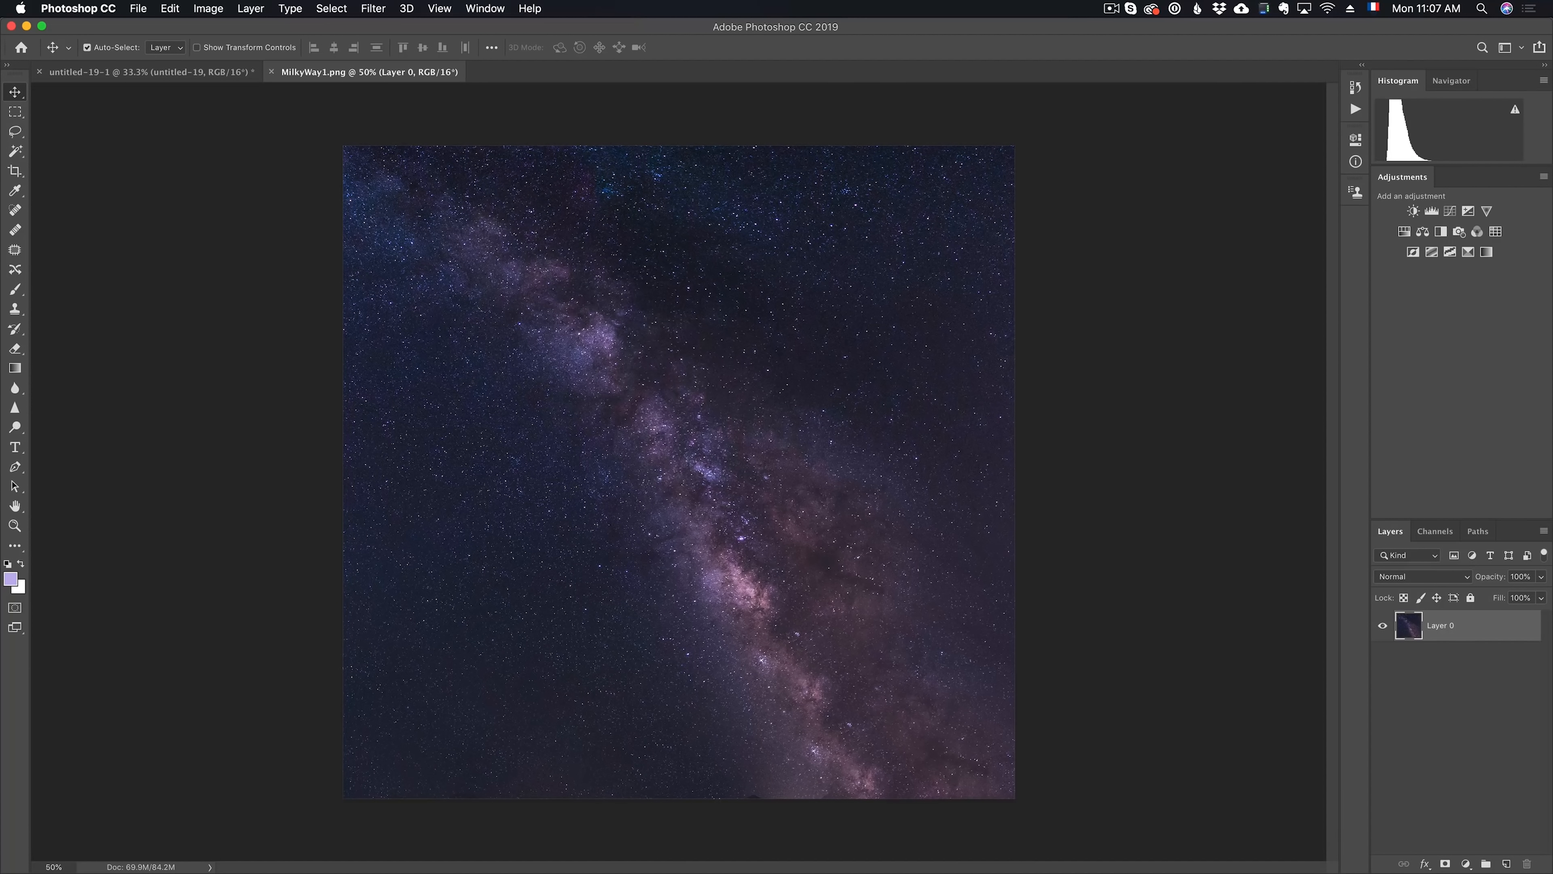
Copy the Milky Way image from MilkyWay1.png into untitled-19-1 as a new layer at the top of the sky
left_click_drag(747, 270, 685, 133)
left_click(254, 72)
left_click(306, 71)
left_click_drag(398, 184, 199, 80)
left_click_drag(625, 329, 625, 331)
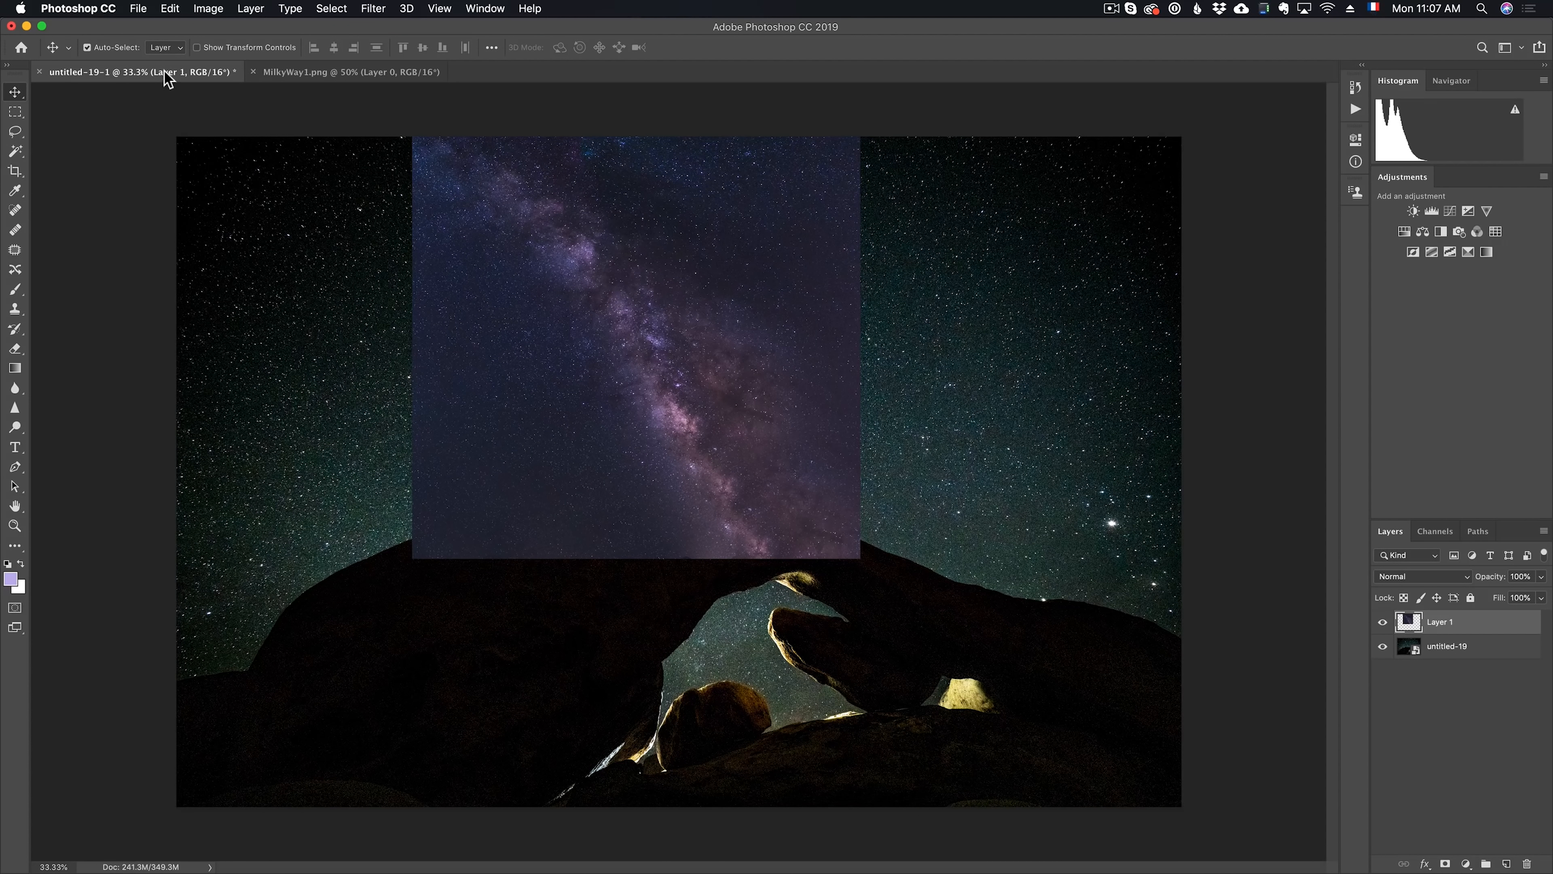
left_click(377, 77)
left_click(167, 77)
Float MilkyWay1.png in its own window and consolidate all open documents back to tabs
left_click_drag(361, 72, 358, 144)
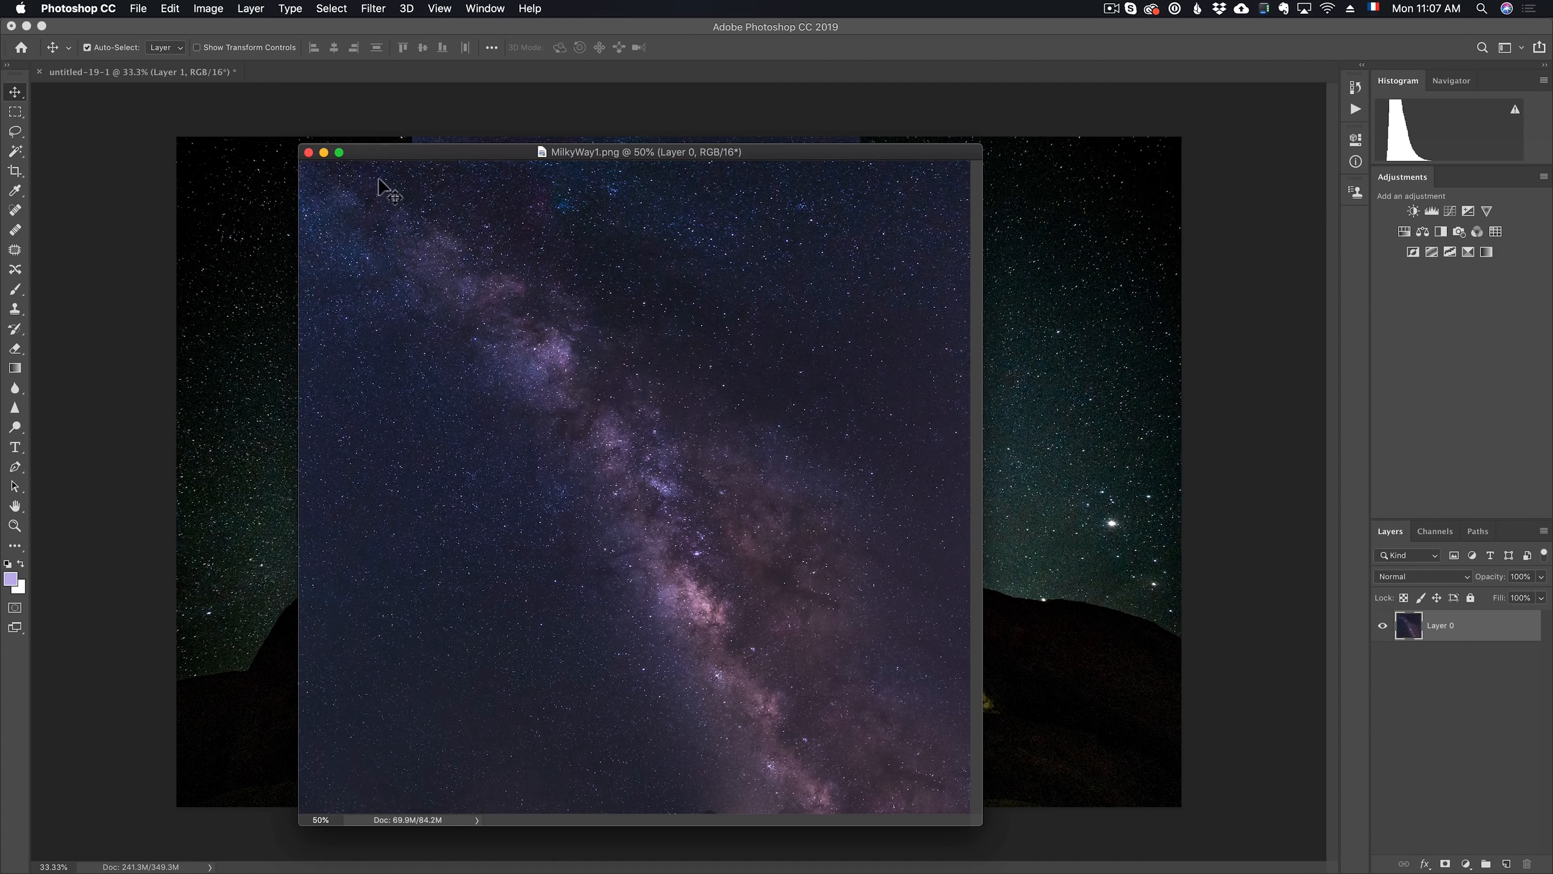
left_click(492, 9)
mouse_move(519, 42)
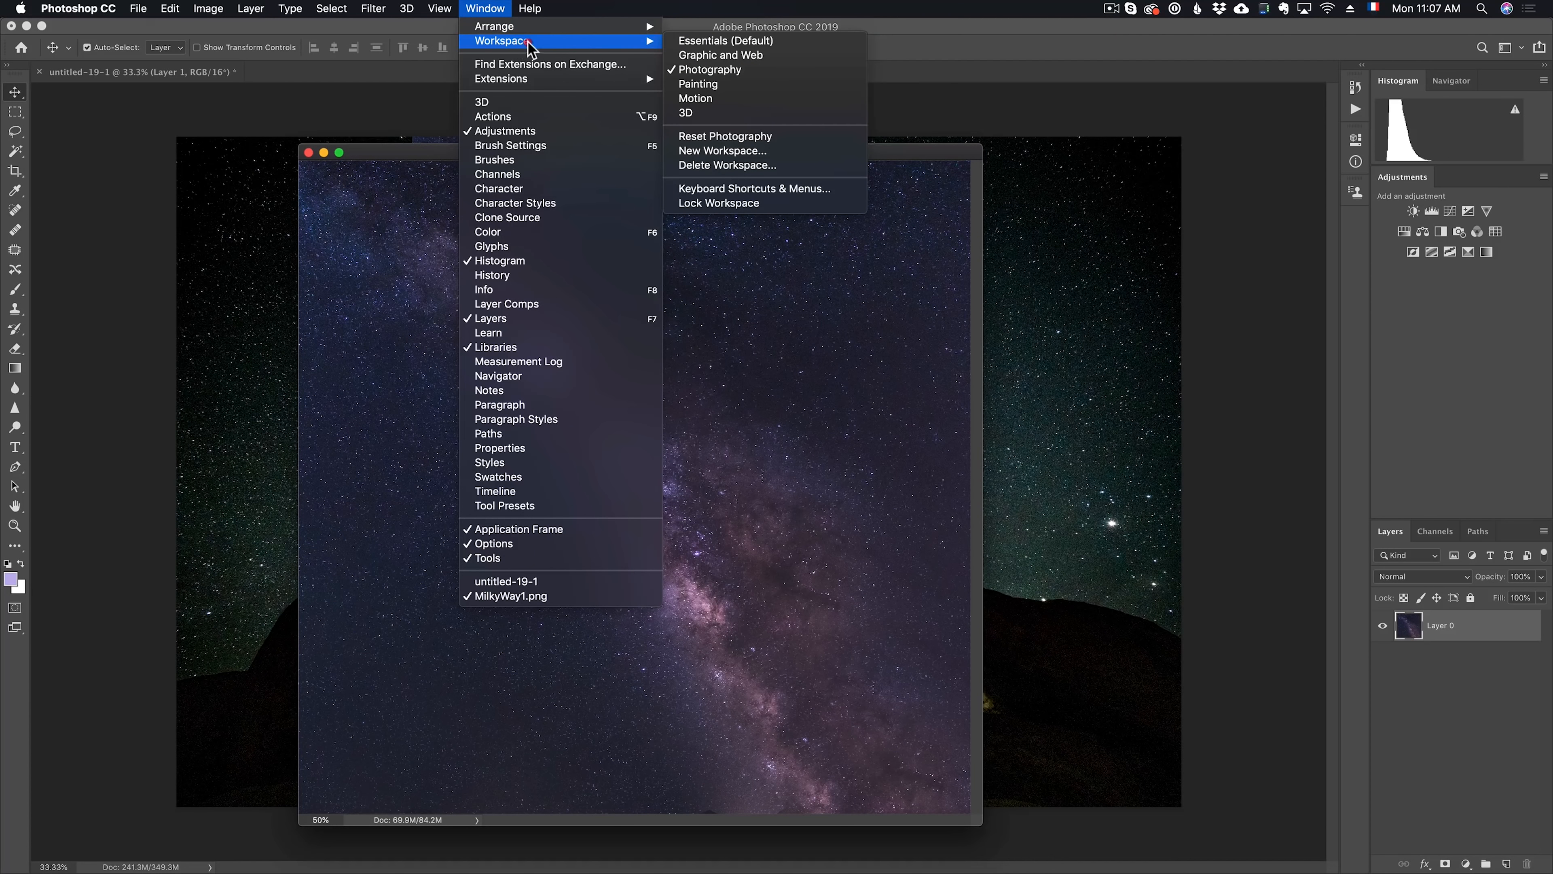
mouse_move(624, 28)
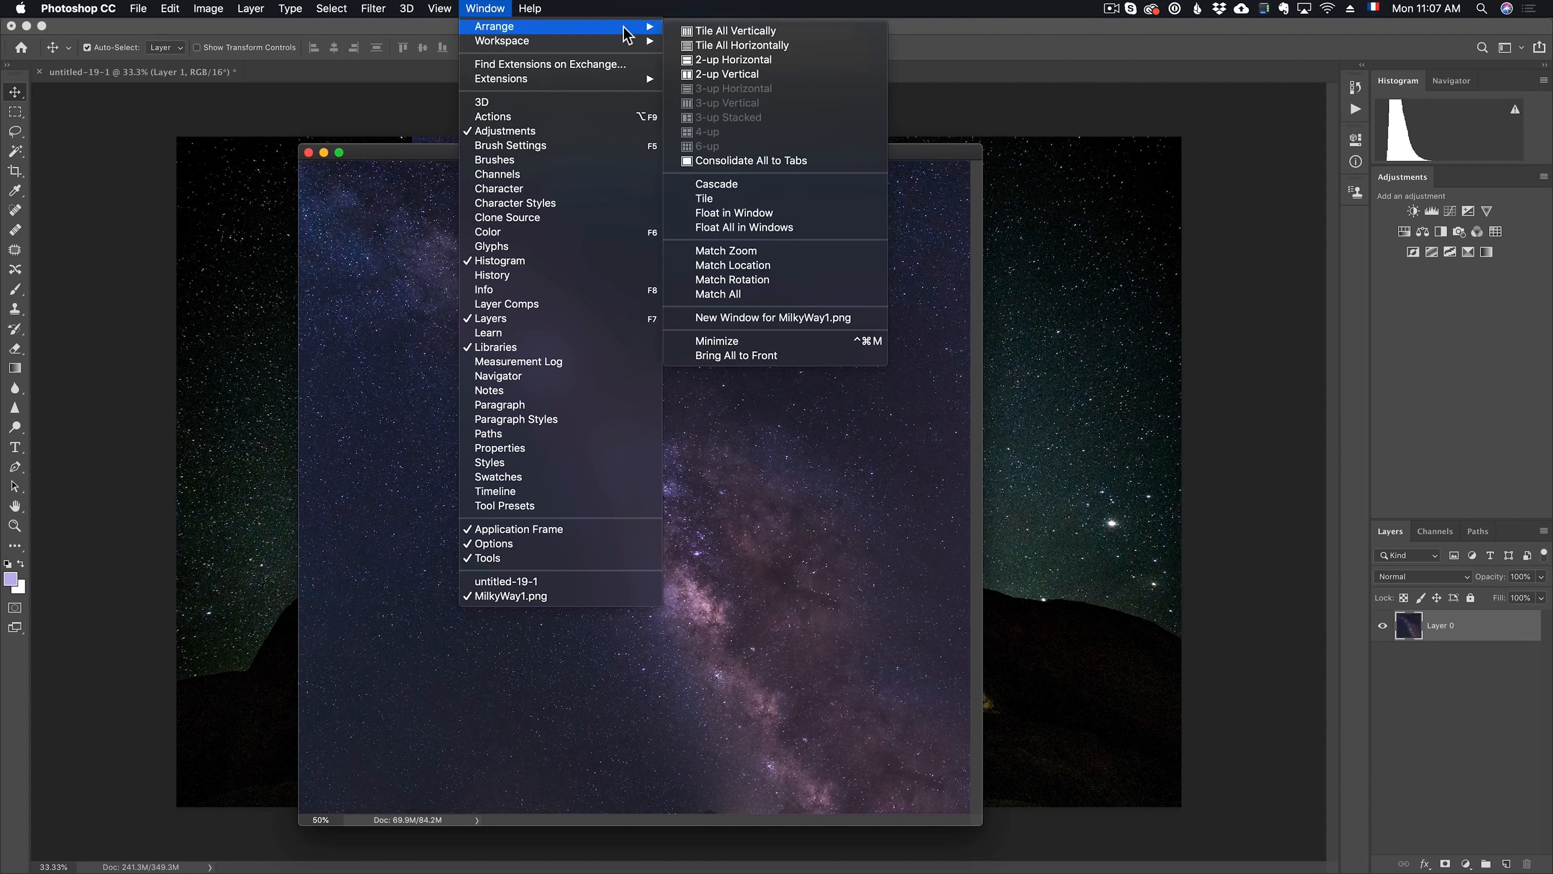
left_click(764, 162)
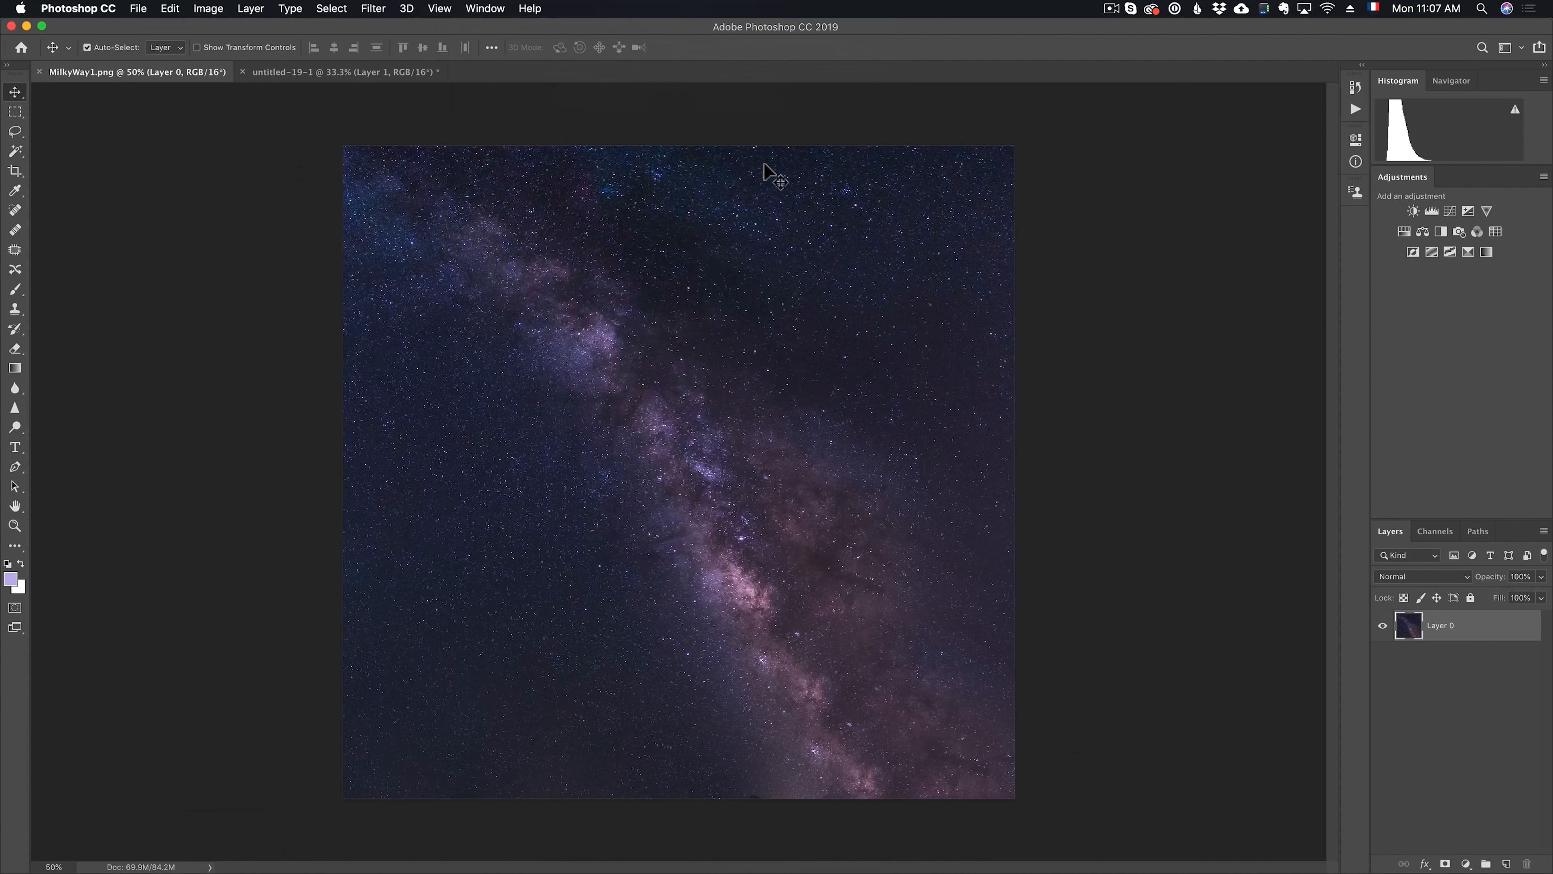
In untitled-19-1, move the Milky Way layer down and to the right so it sits above the arch opening
left_click(333, 72)
left_click(180, 74)
left_click(293, 71)
left_click_drag(647, 302, 671, 373)
left_click_drag(674, 375, 739, 371)
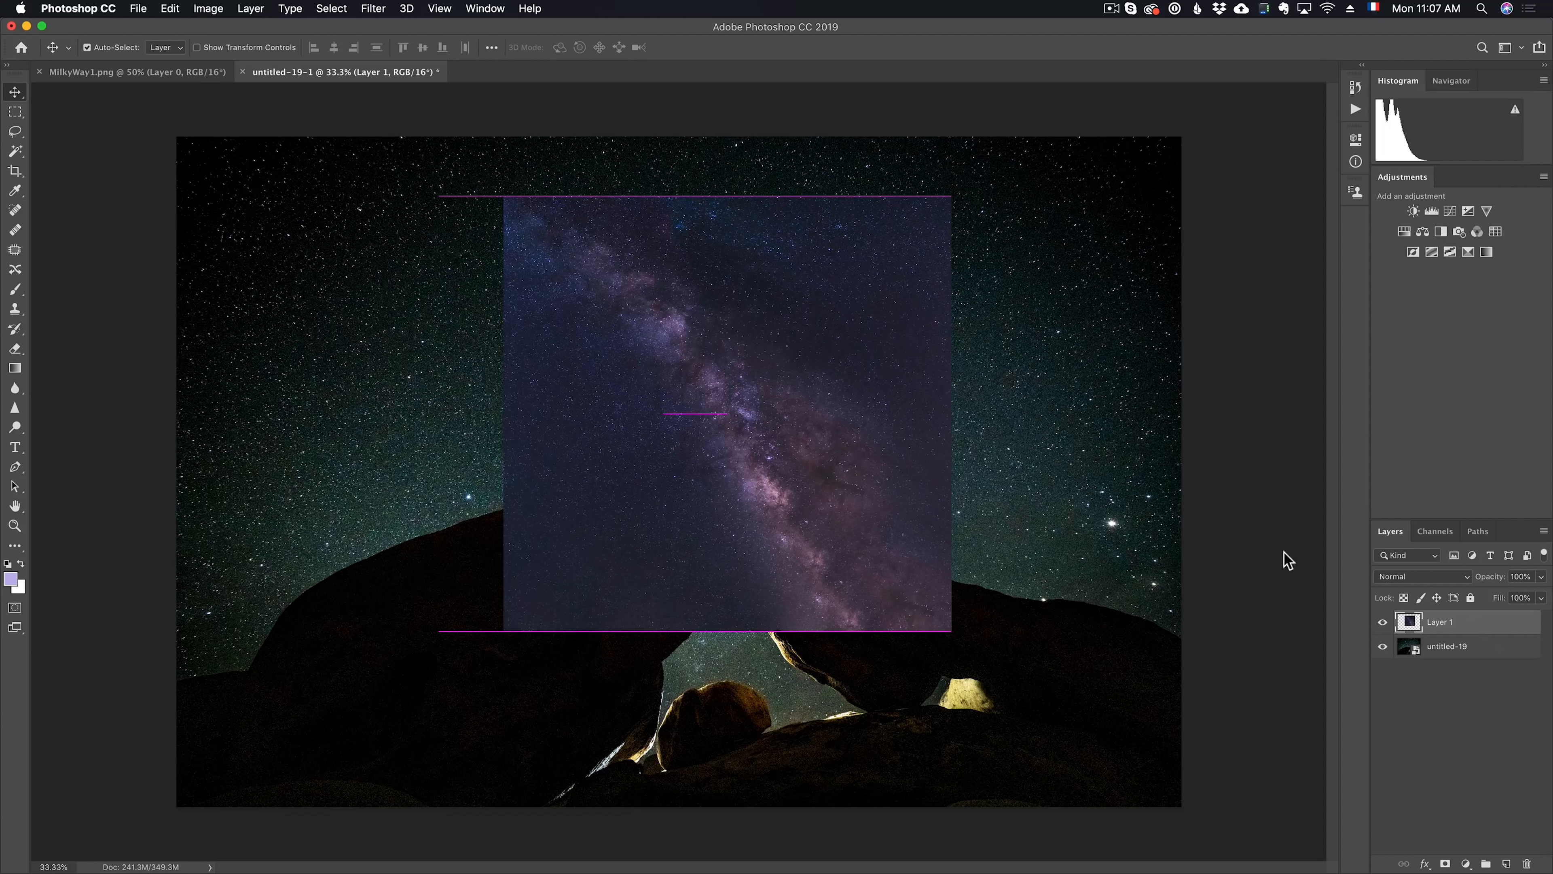
left_click_drag(789, 411, 765, 391)
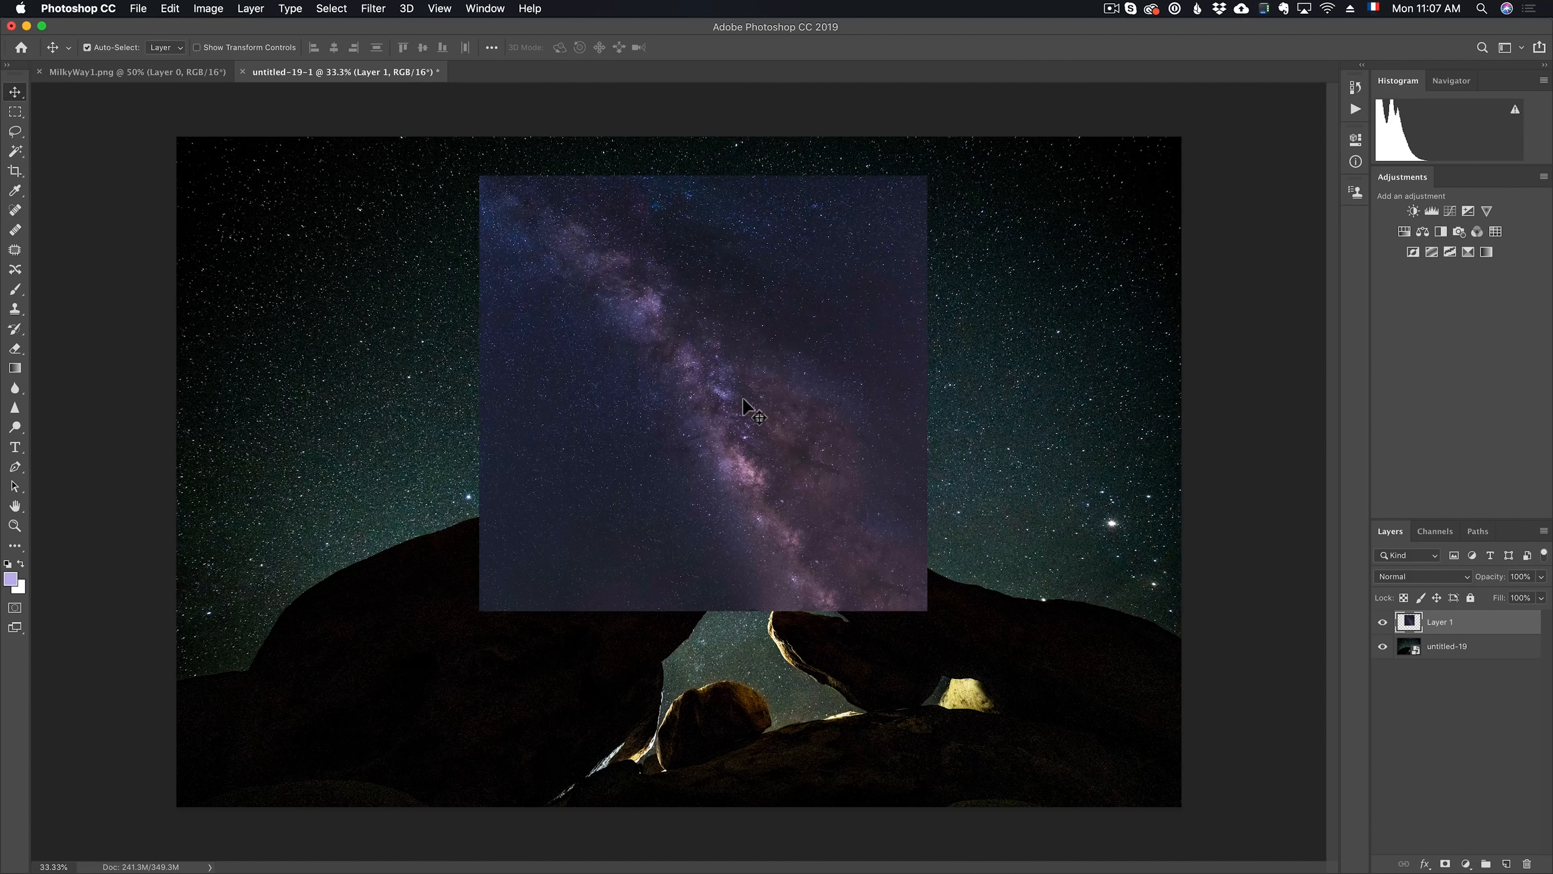
Free Transform the Milky Way layer, rotating it about -15° and enlarging it to about 132% width and 157% height
left_click(170, 8)
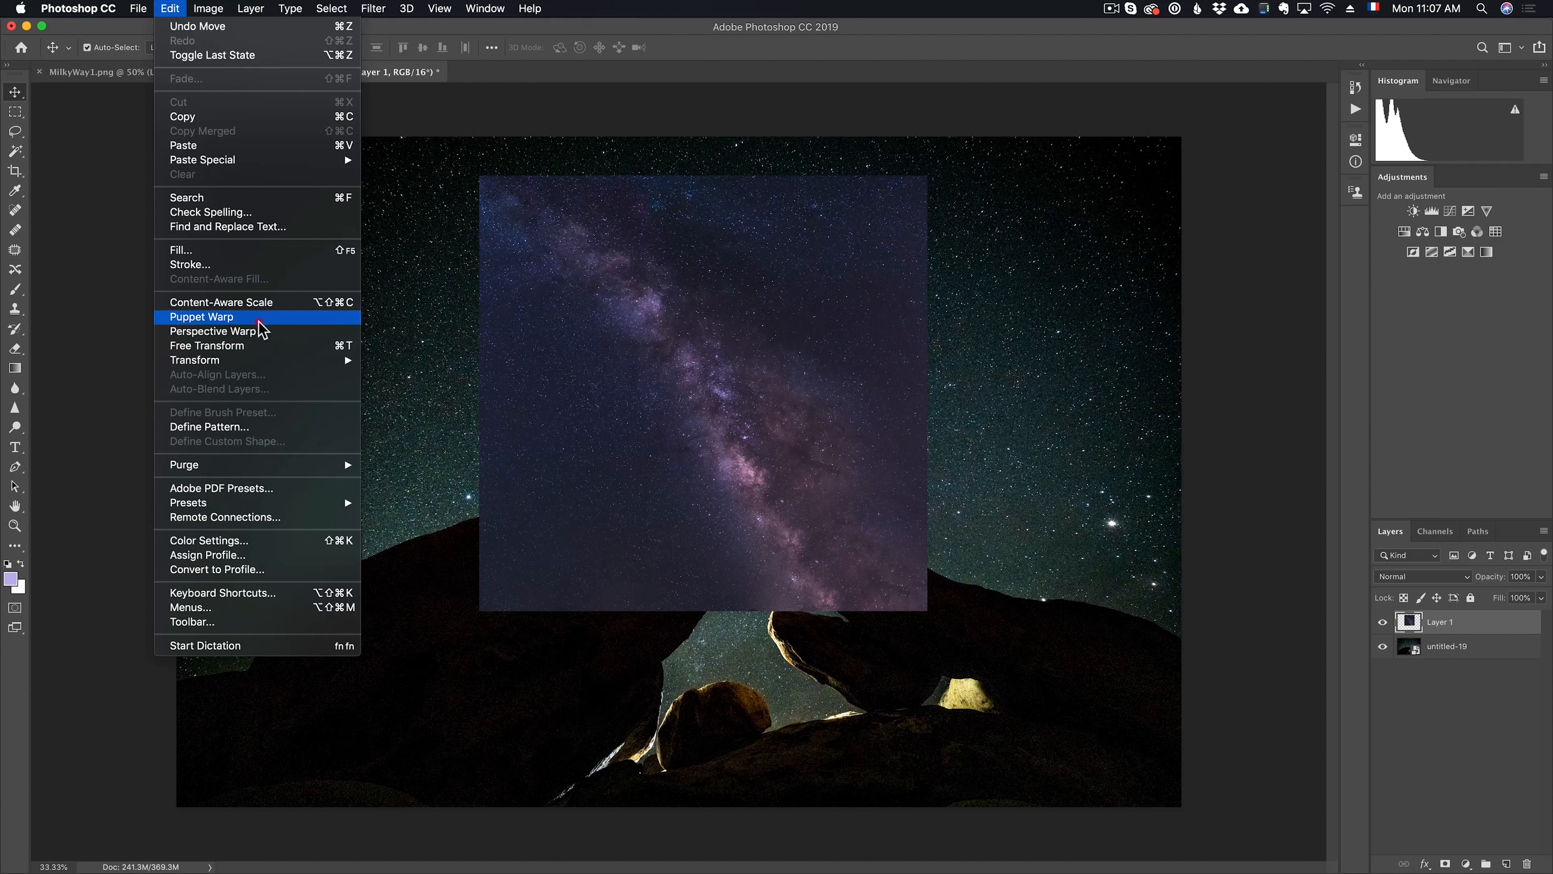
left_click(341, 347)
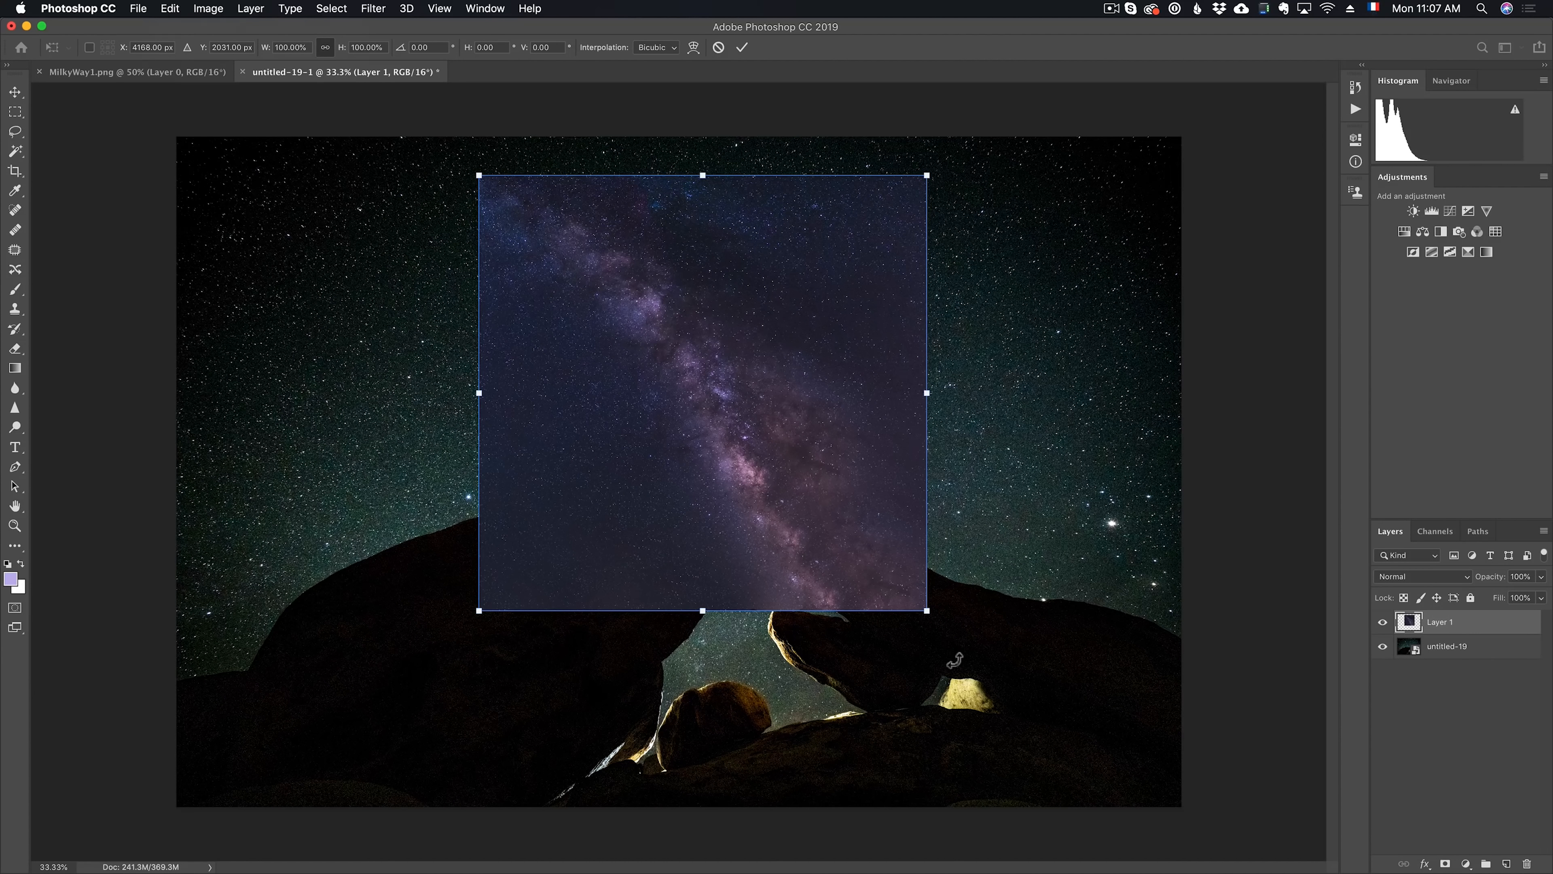
left_click_drag(940, 630, 985, 555)
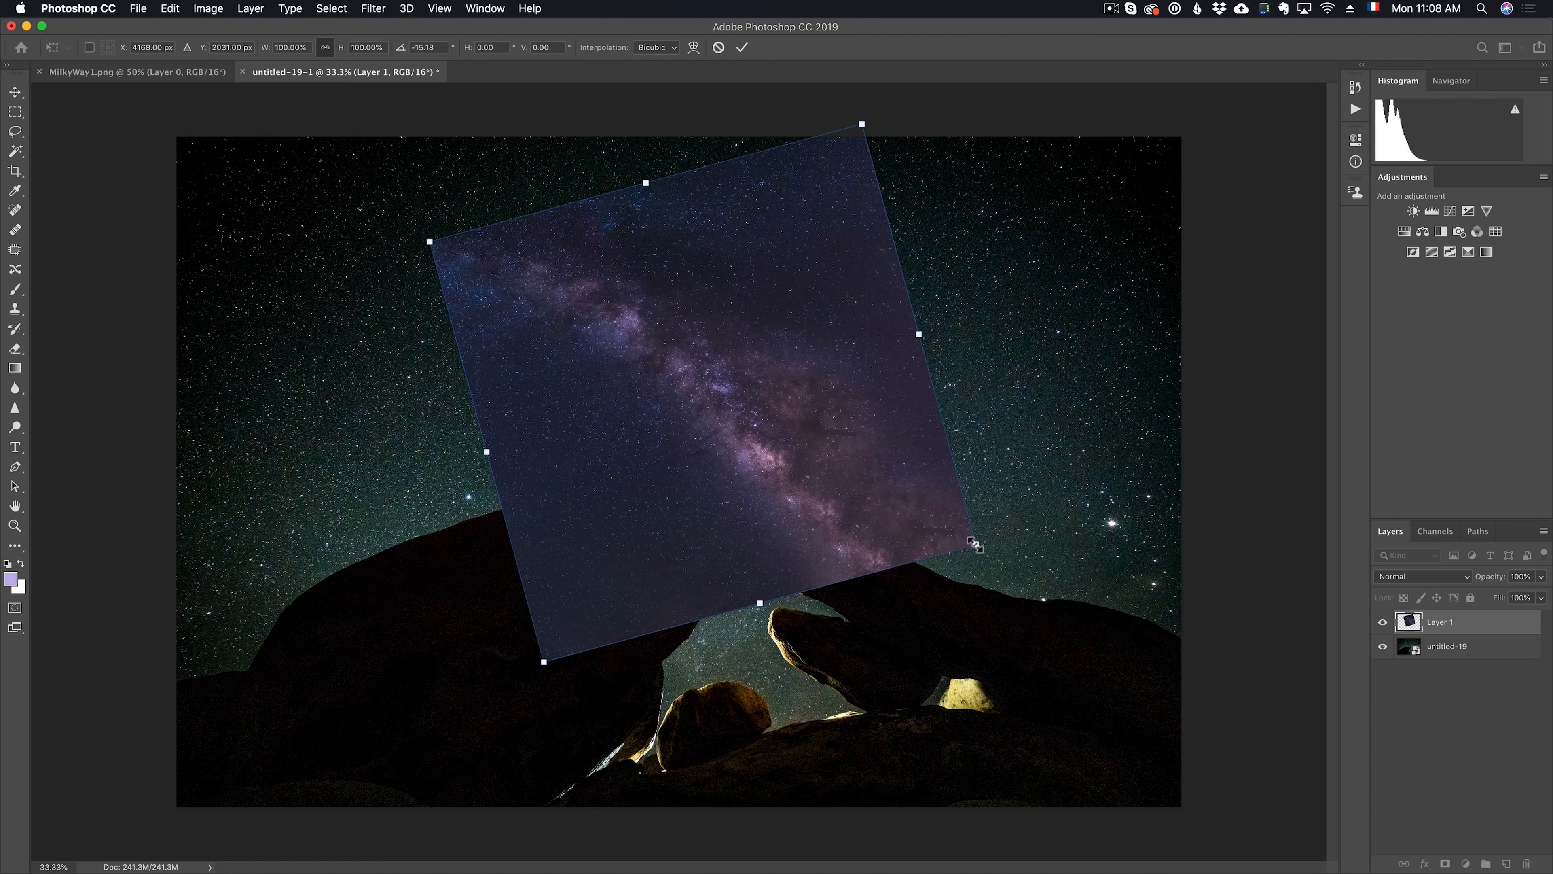
left_click_drag(1008, 566, 1149, 640)
left_click_drag(694, 169, 672, 69)
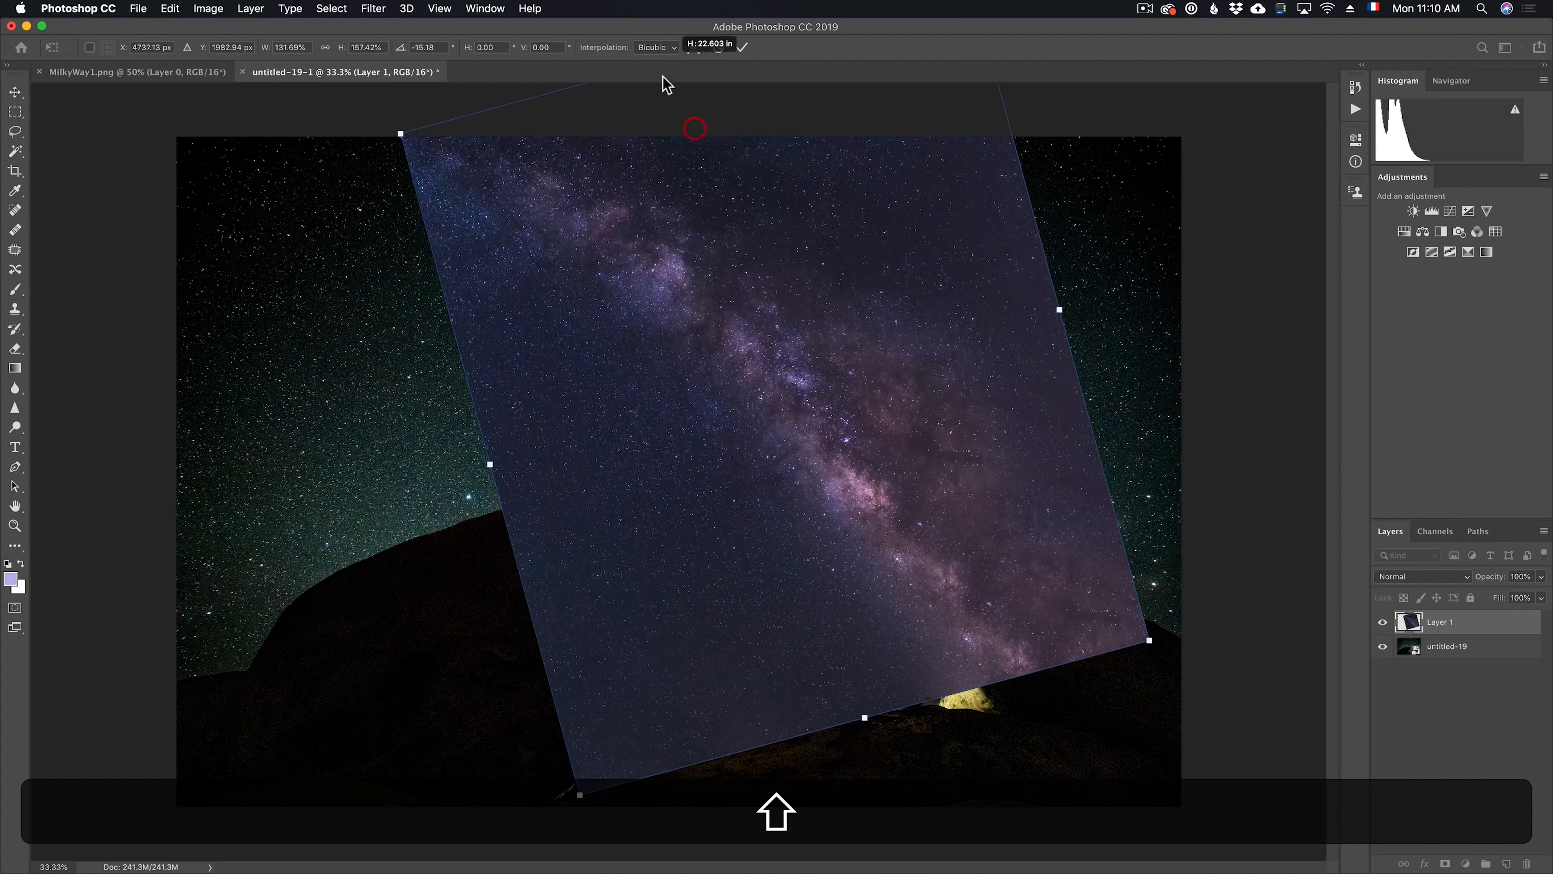
Rotate the Milky Way layer to about -30° and enlarge it to about 161% width and 200% height, extending past the photo's upper-left corner
left_click_drag(1172, 643, 1239, 534)
left_click_drag(948, 684, 971, 716)
left_click_drag(888, 534, 856, 530)
key("shift")
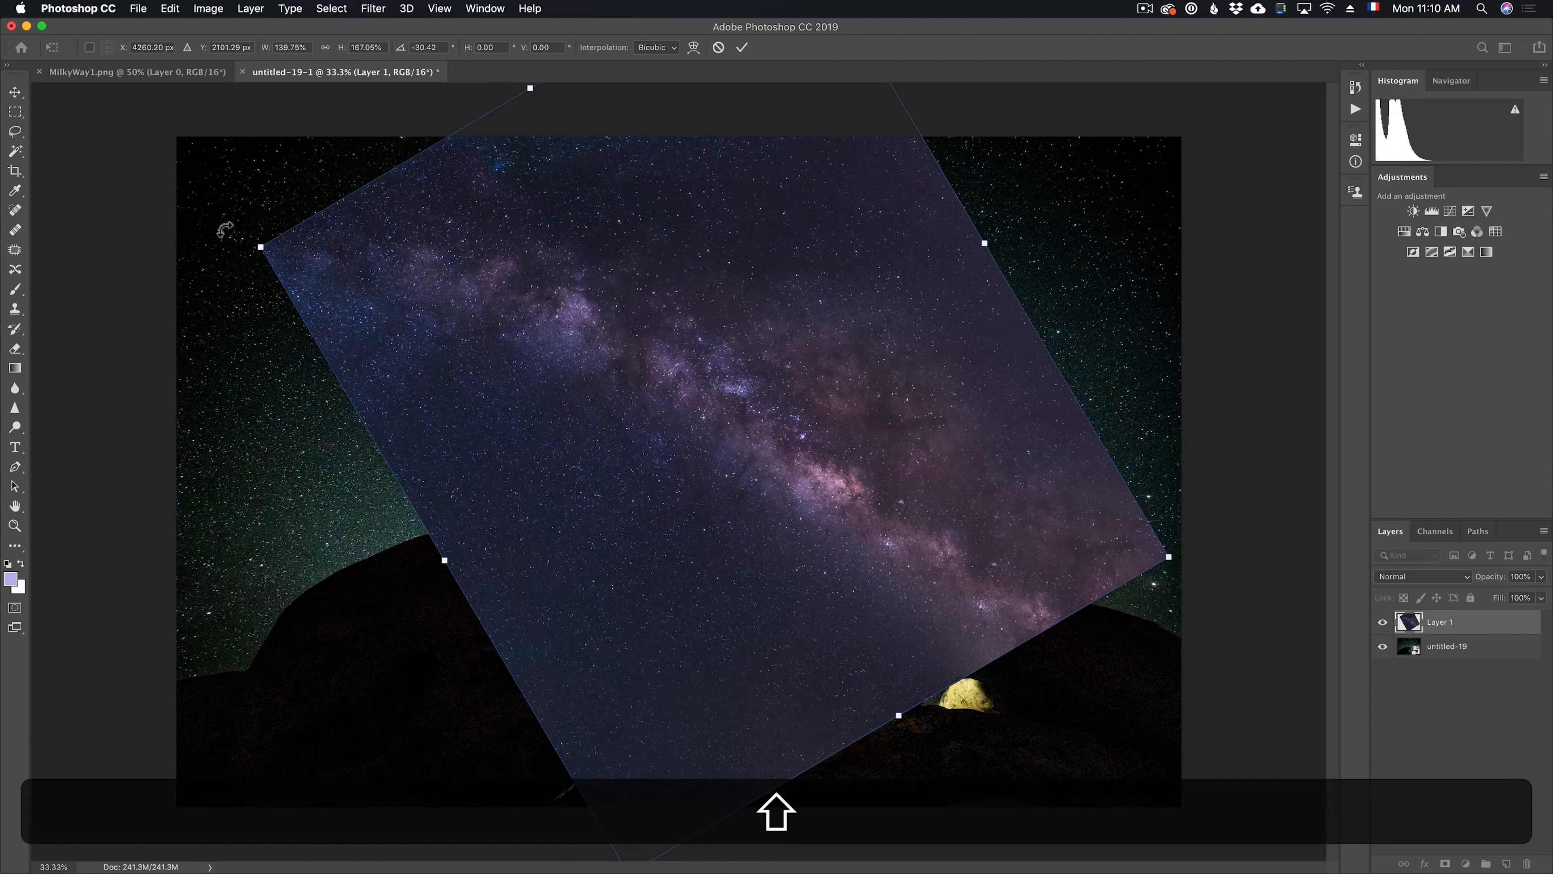
left_click_drag(259, 247, 152, 190)
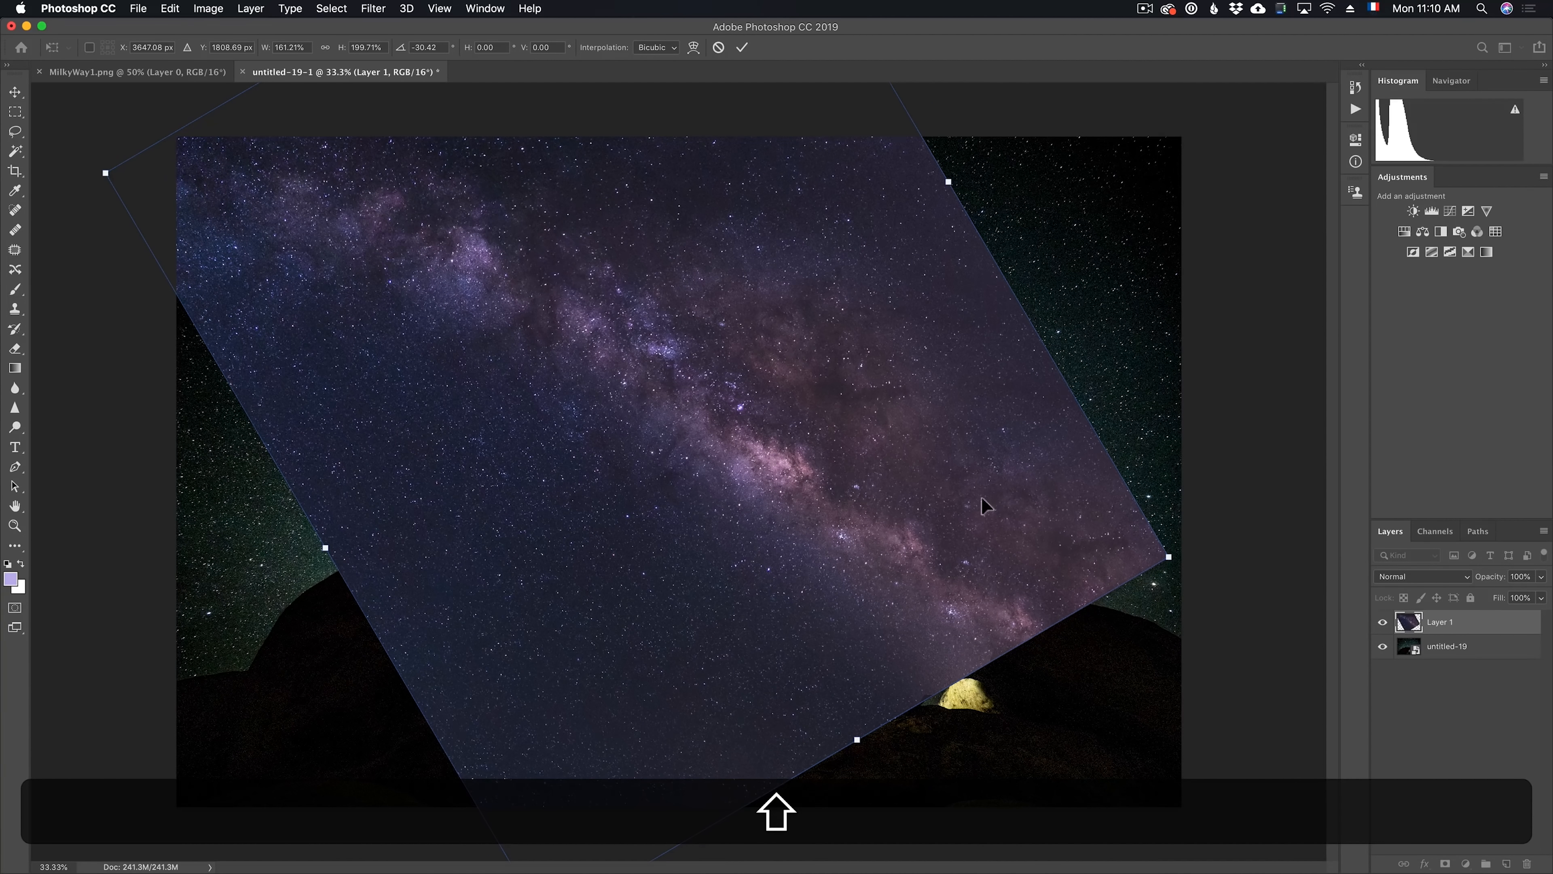
key("ctrl+space")
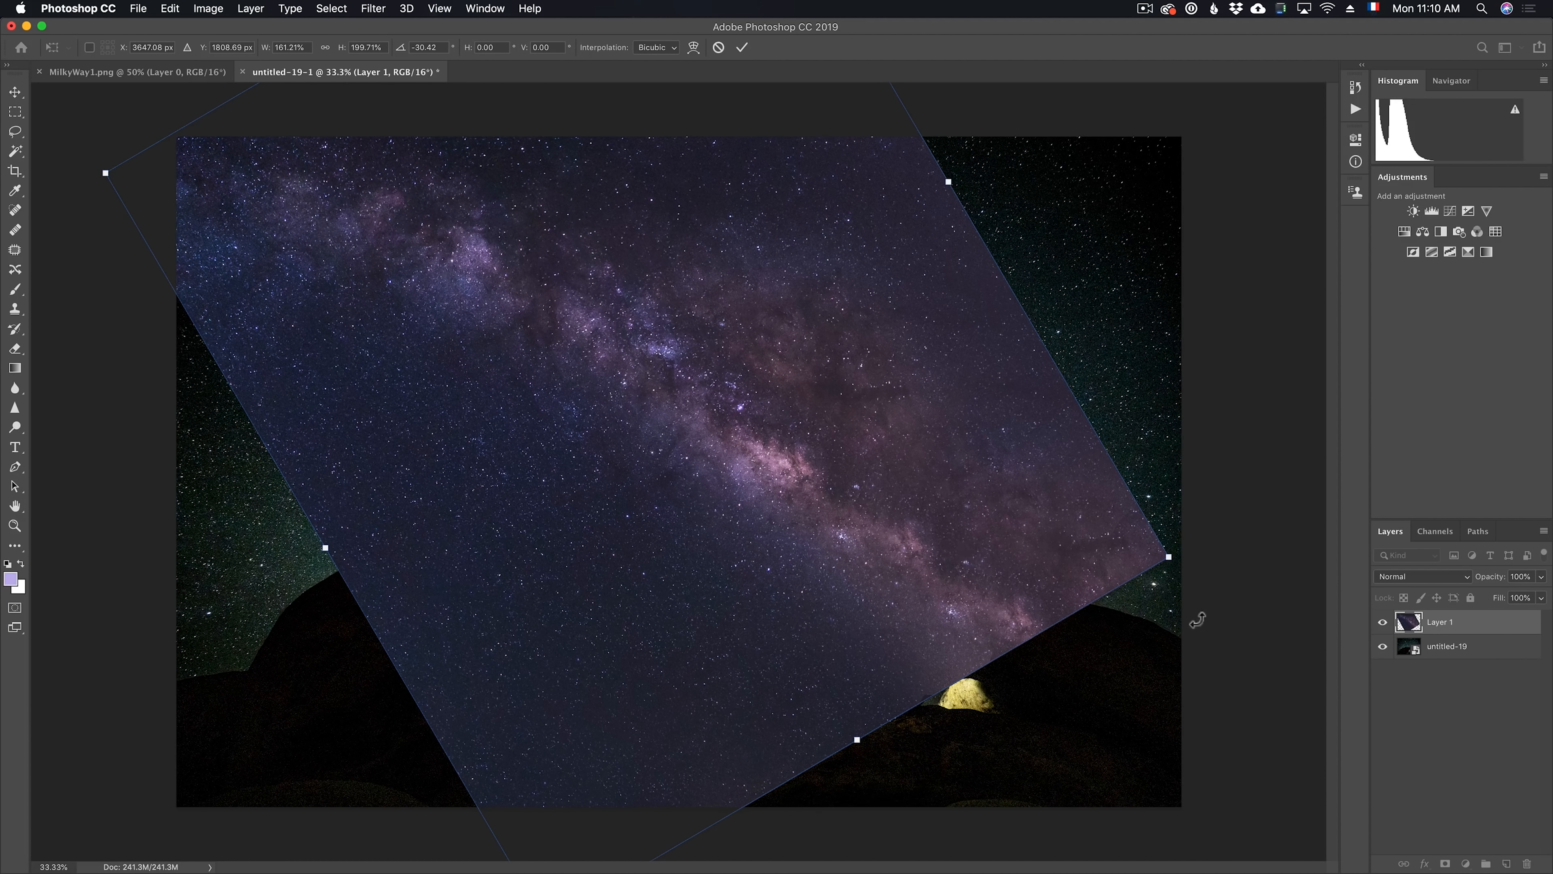
Compare Lighter Color and Screen blending on the Milky Way layer, keep Lighter Color, and commit the transform
left_click(1432, 580)
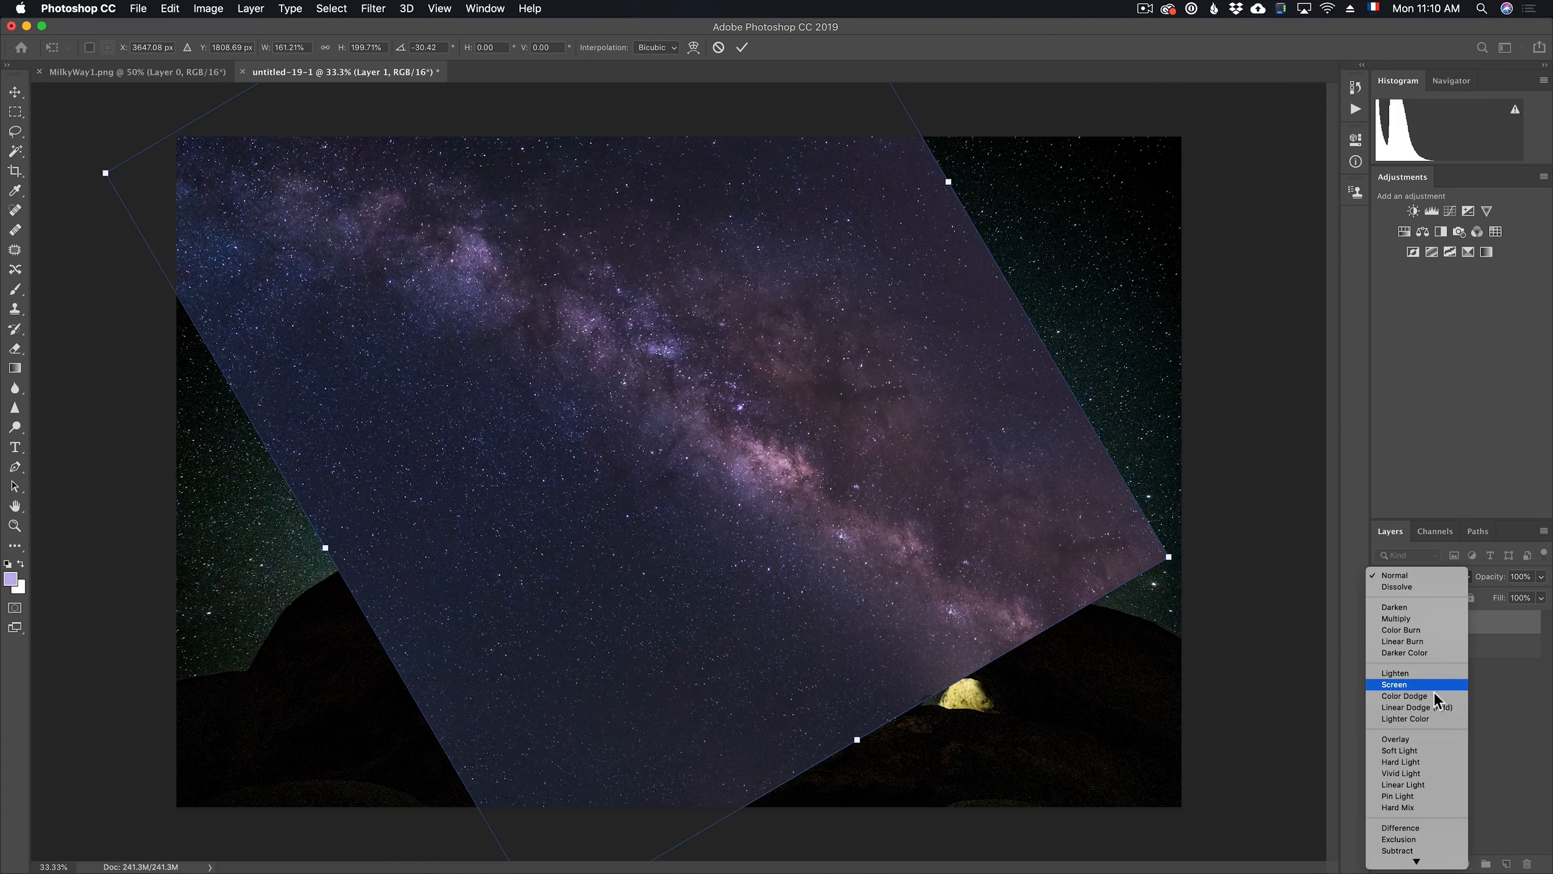
left_click(1430, 719)
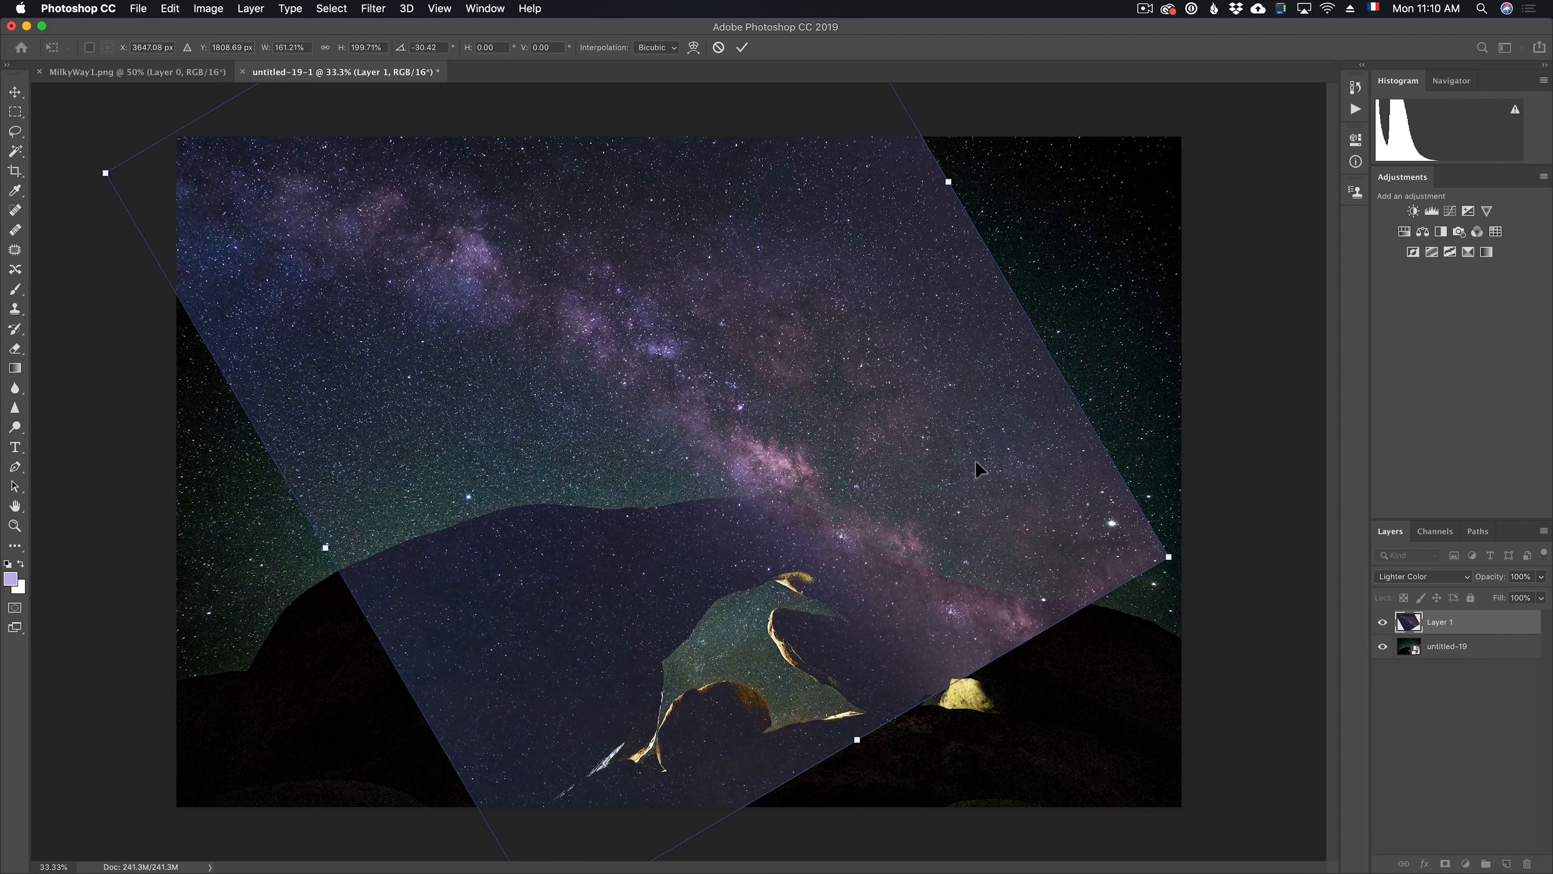
left_click(1411, 584)
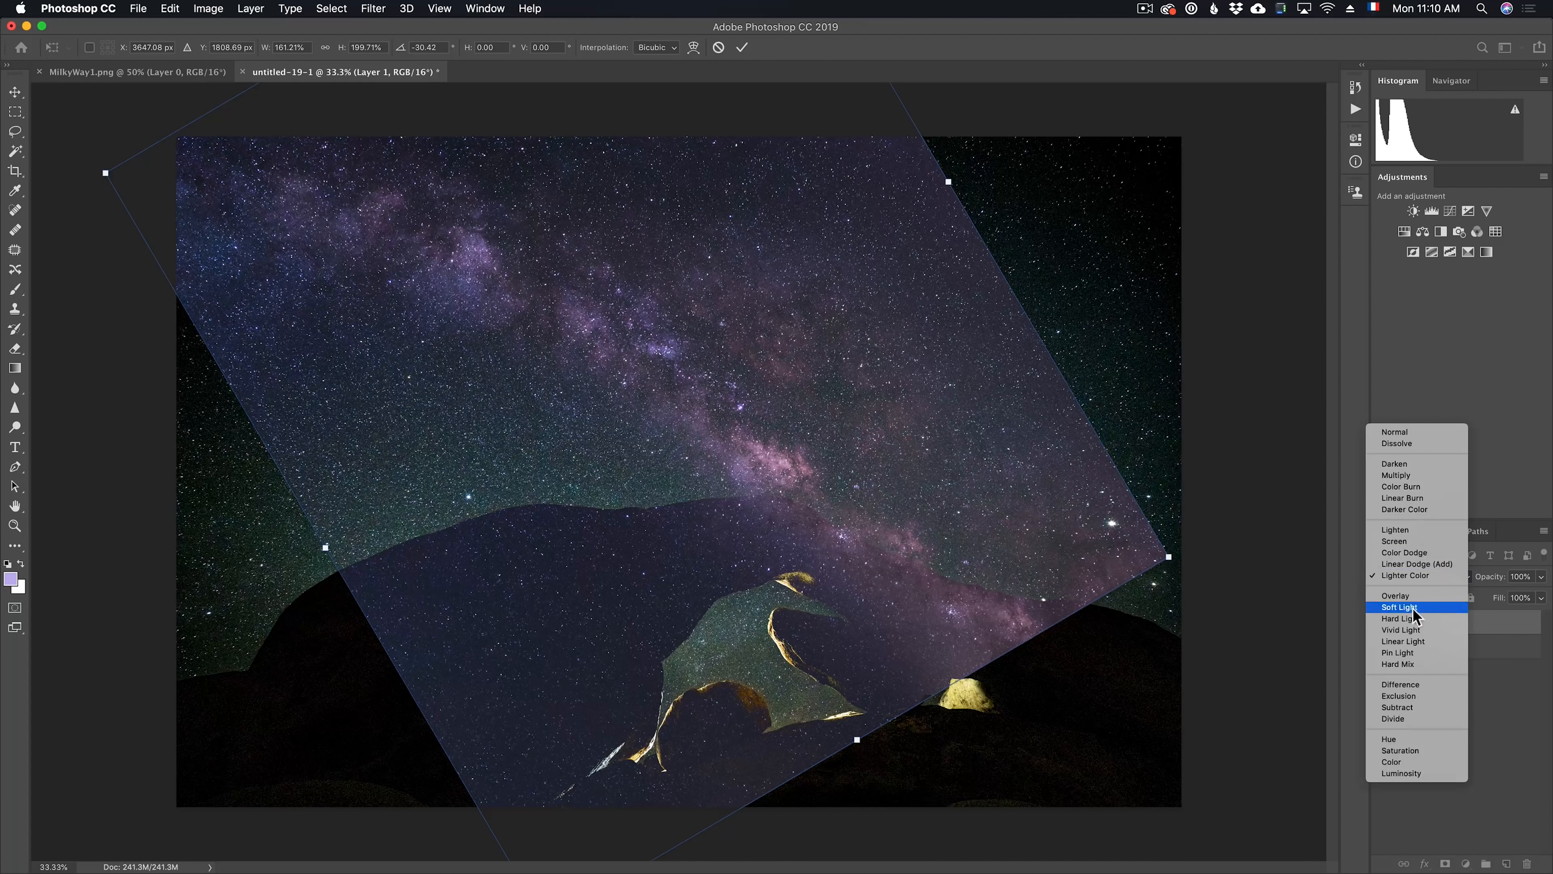
left_click(1409, 541)
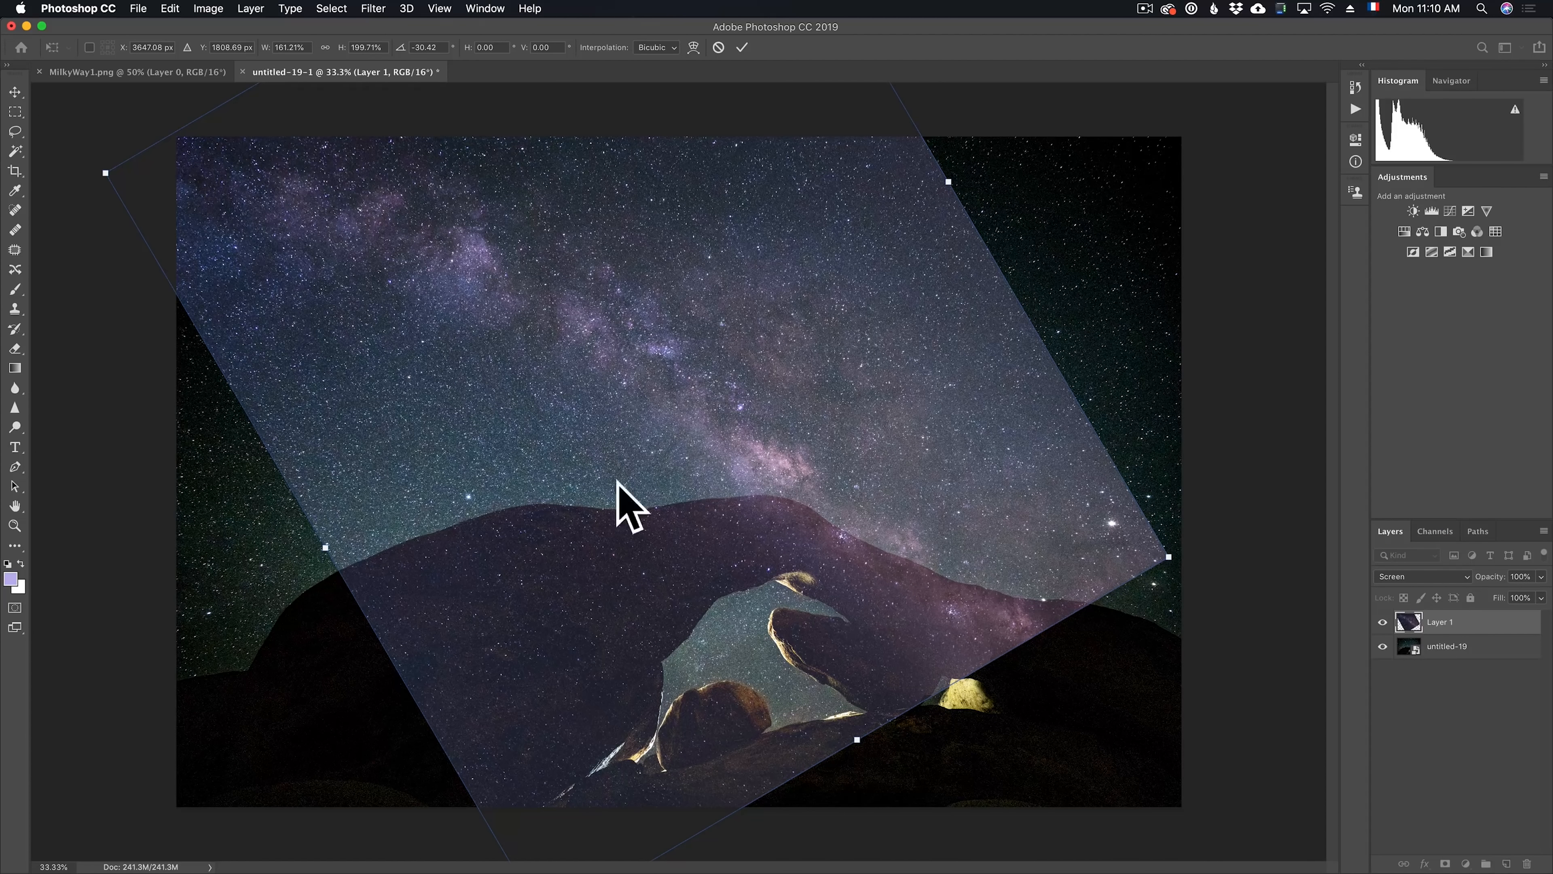
left_click(1409, 578)
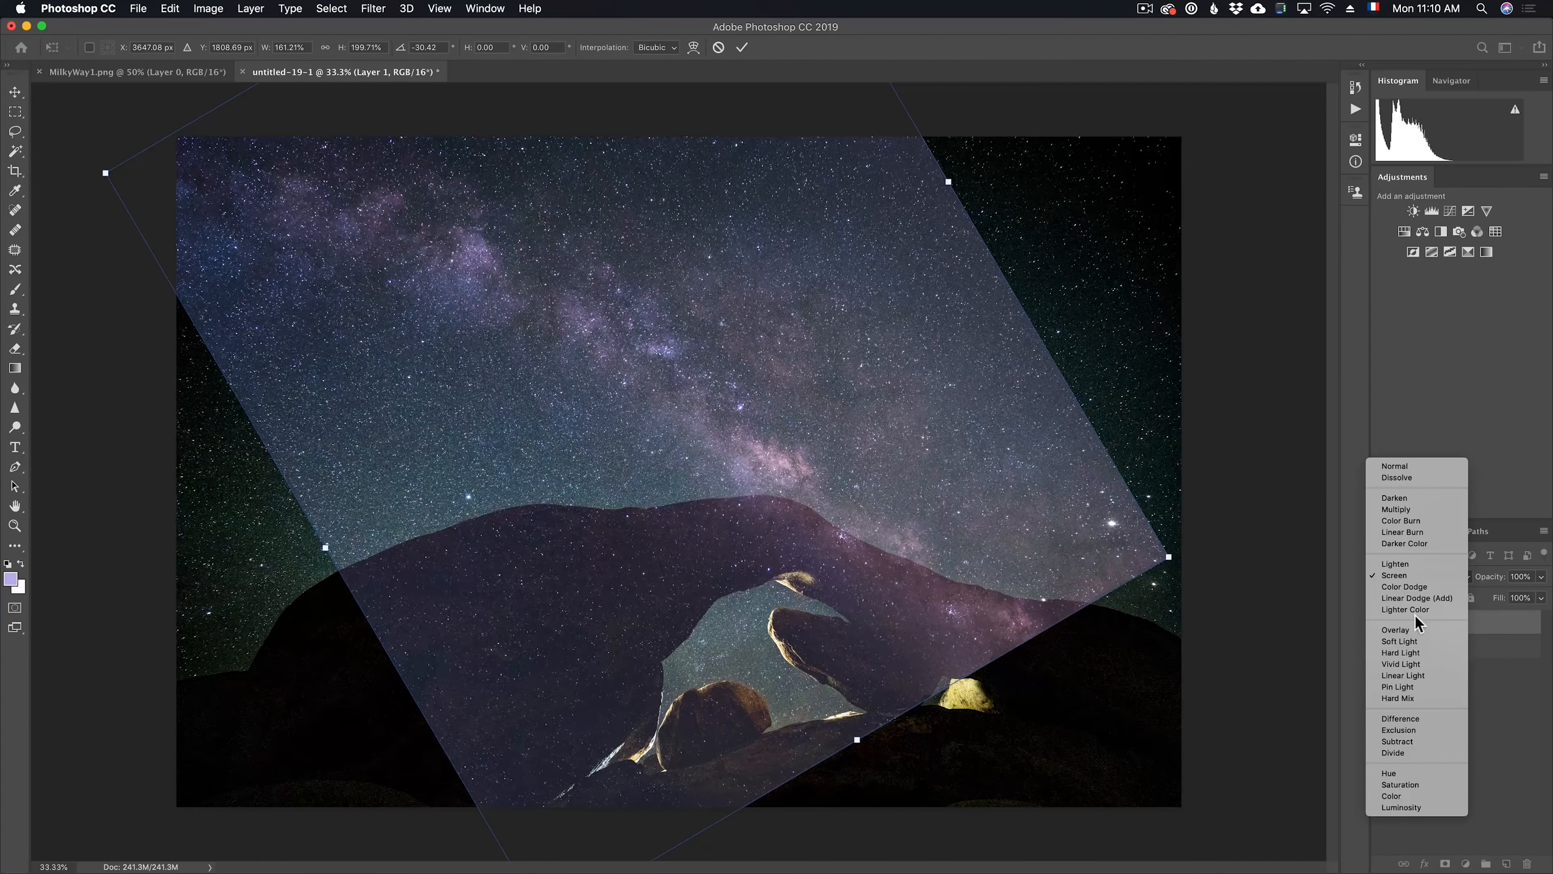
left_click(1434, 612)
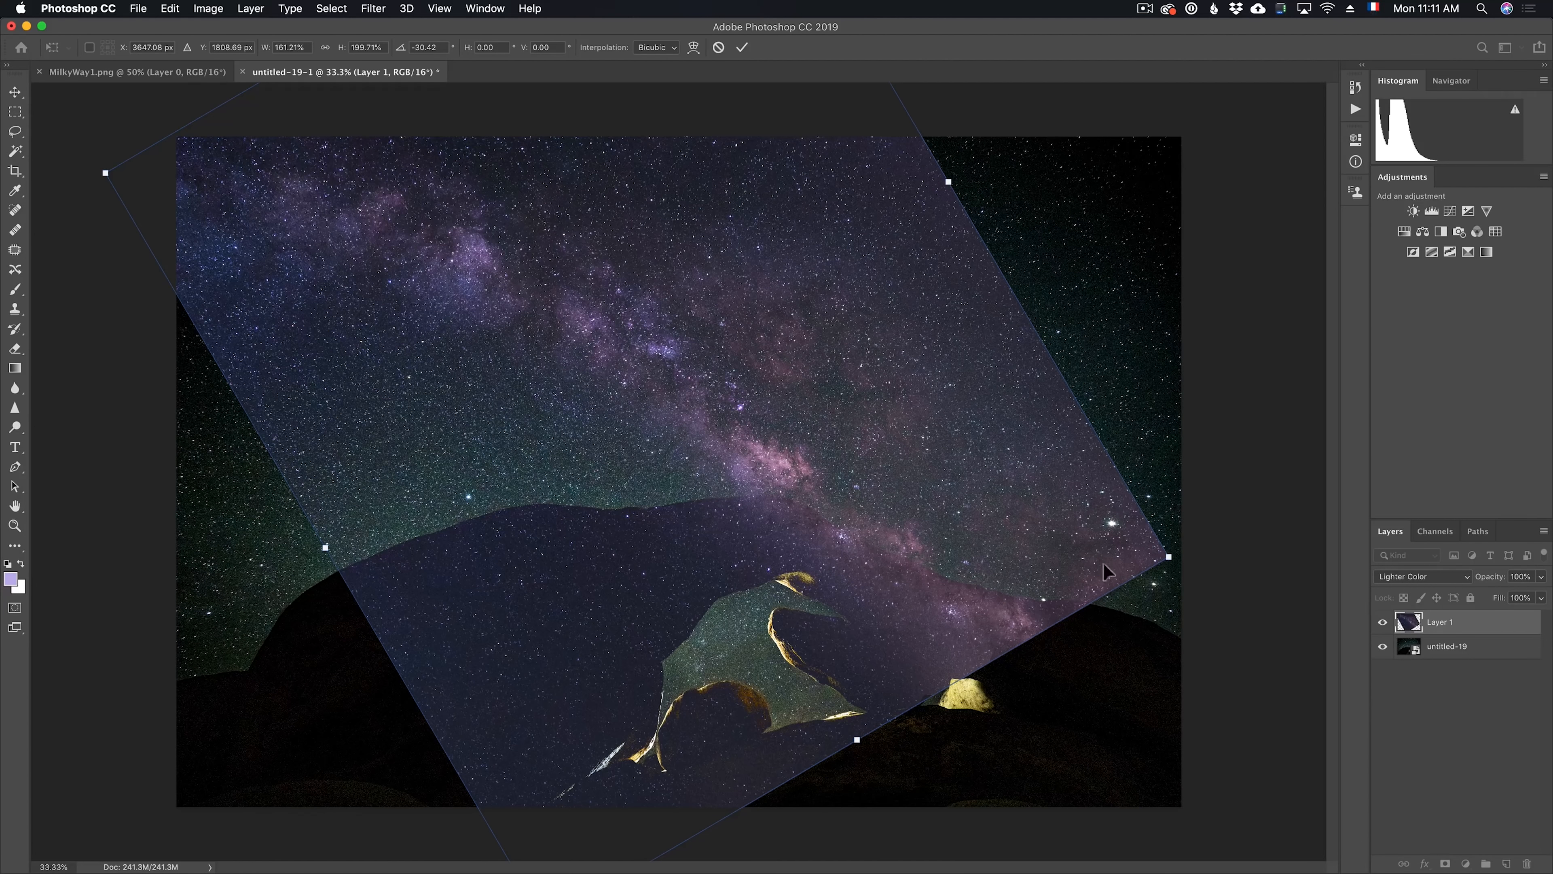
key("Return")
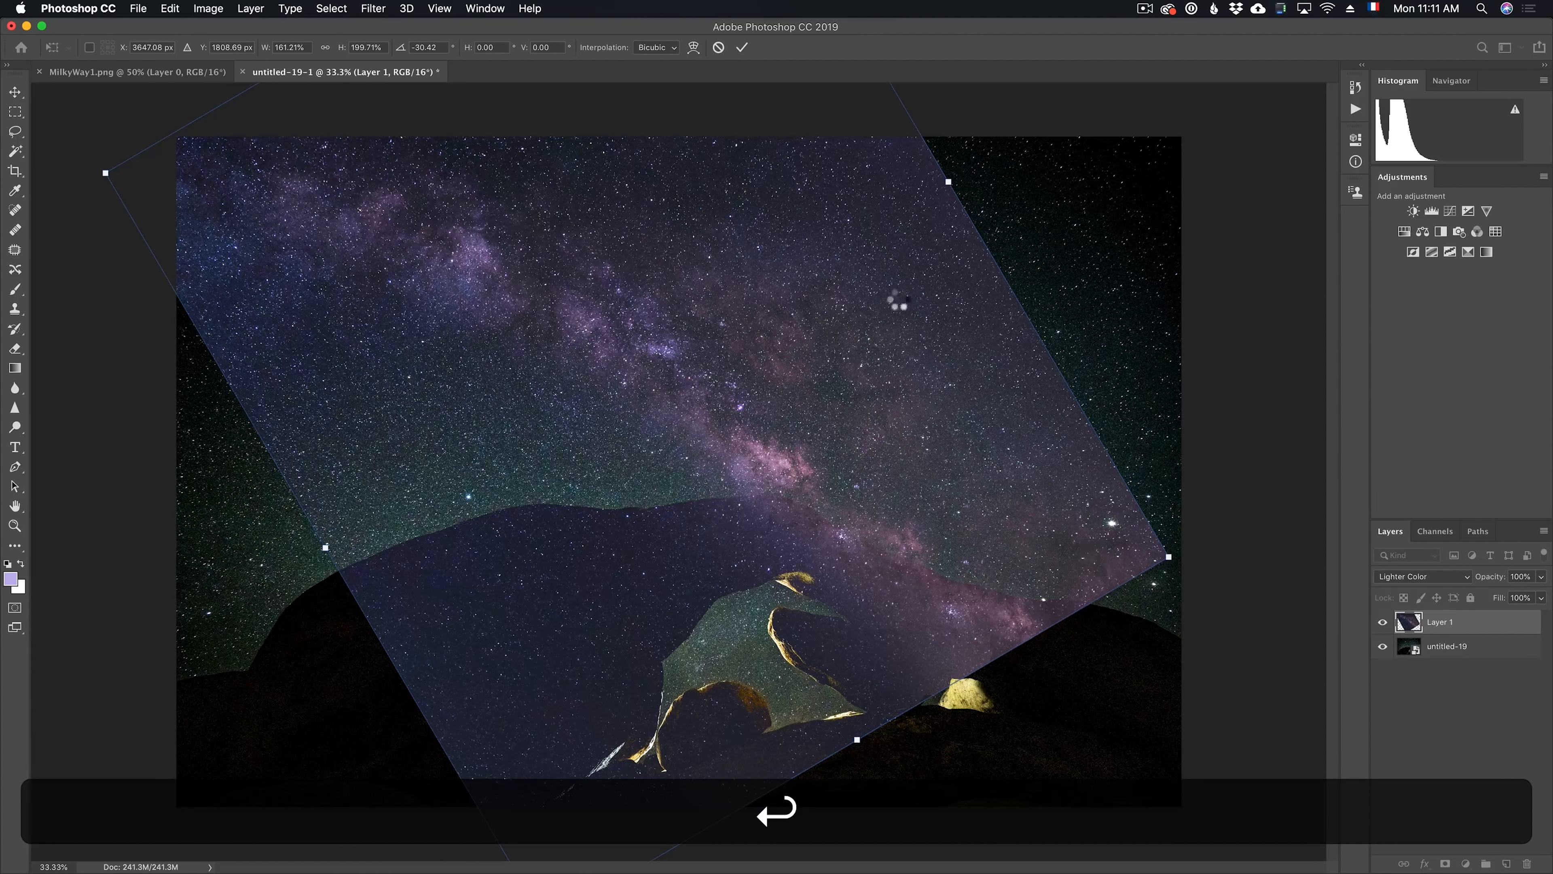
Add a layer mask to the Milky Way layer and set a soft black brush to 0% hardness, 100% opacity and about 2455 px
left_click(1445, 863)
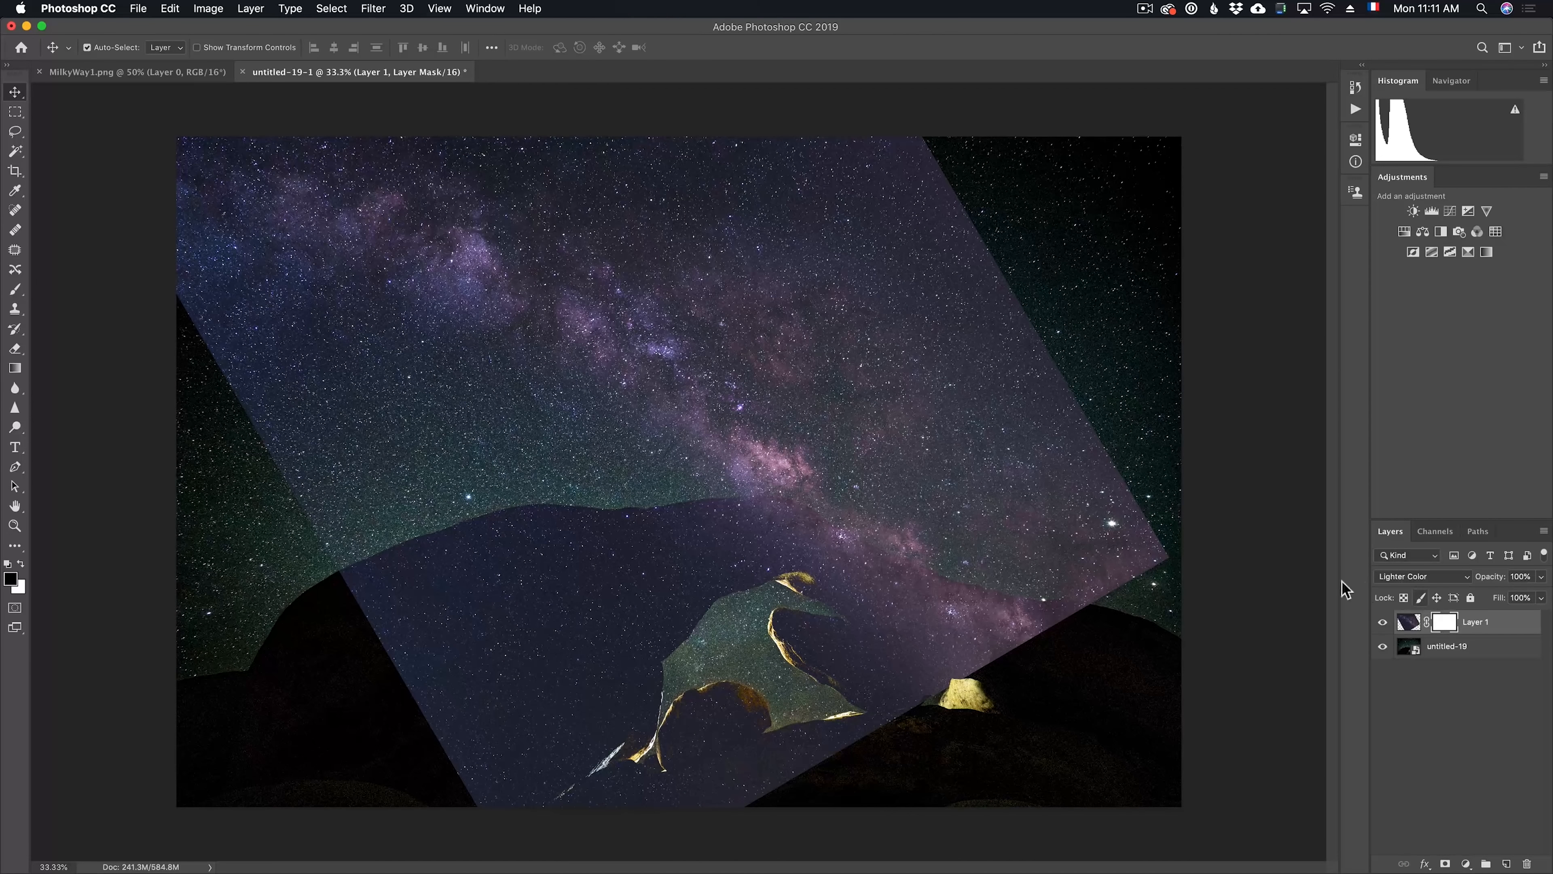
key("b")
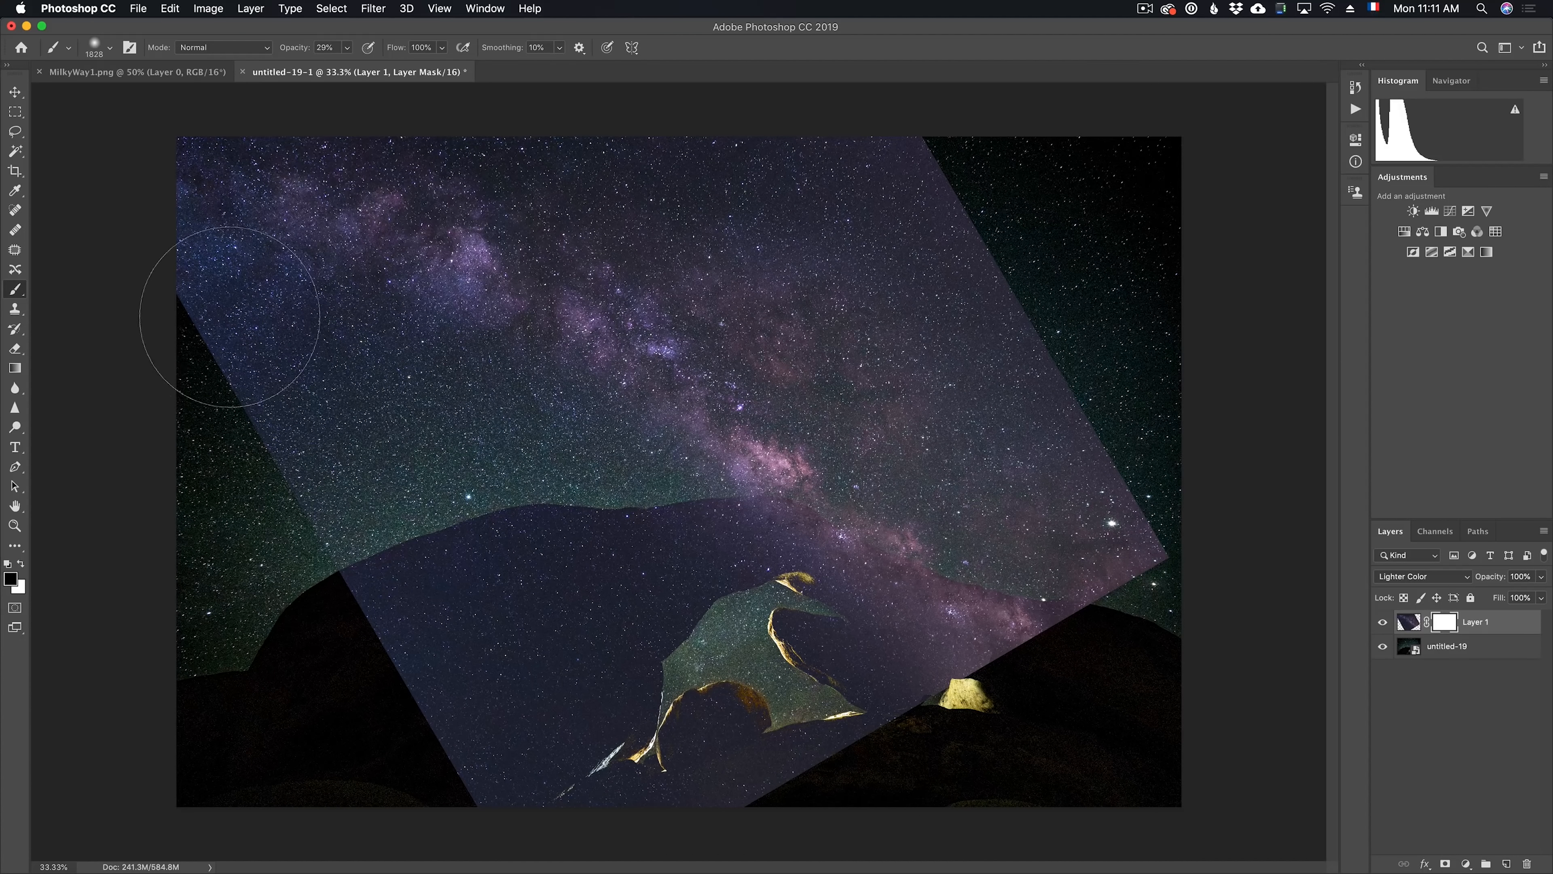
right_click(295, 367)
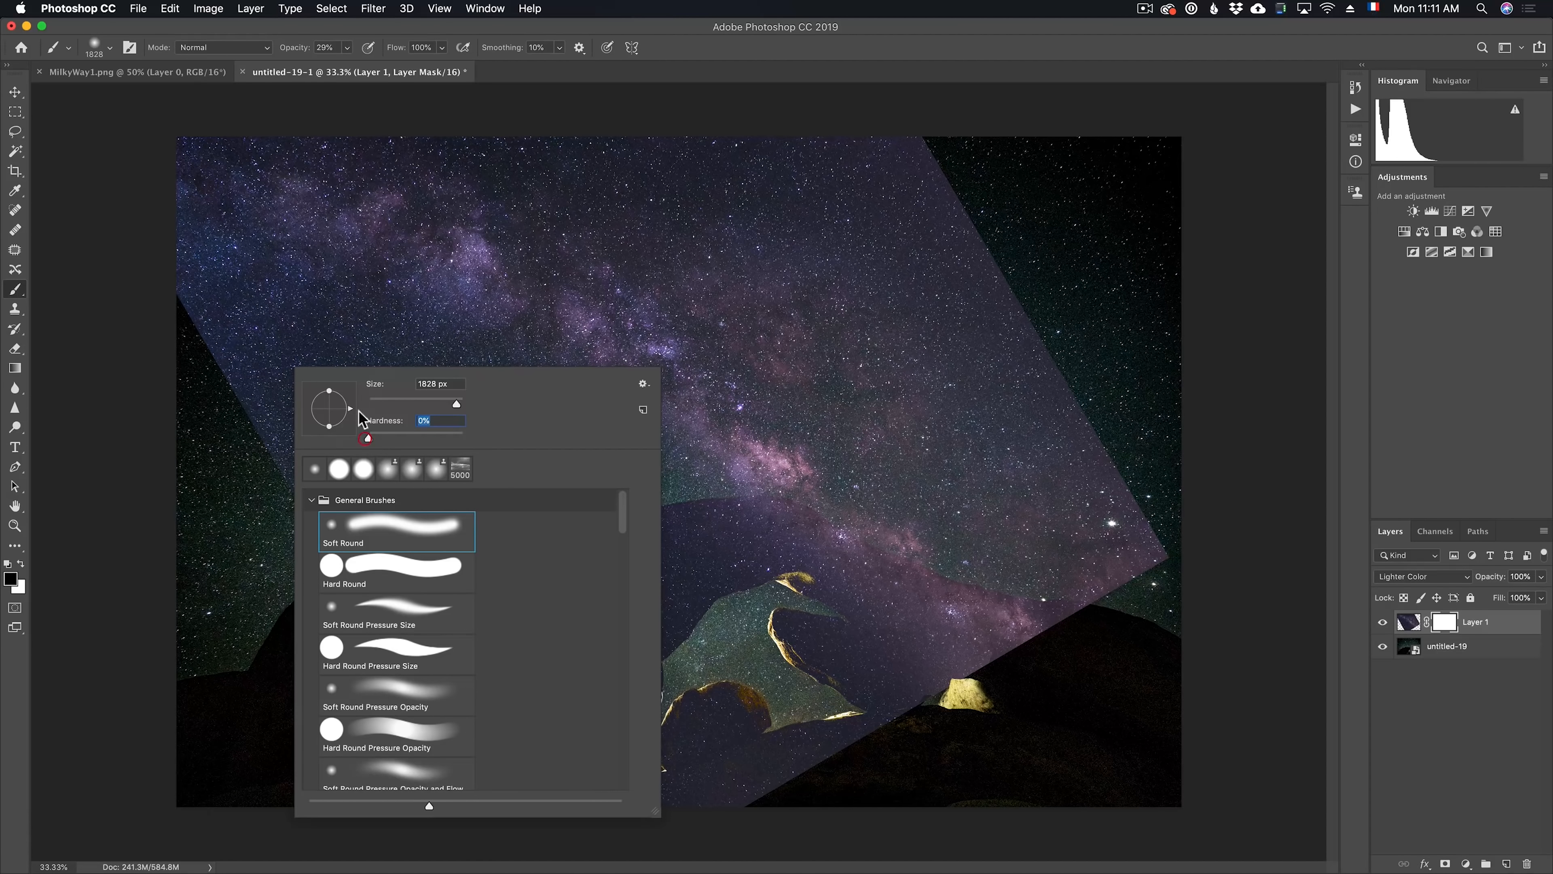
left_click(292, 48)
key("ctrl+alt")
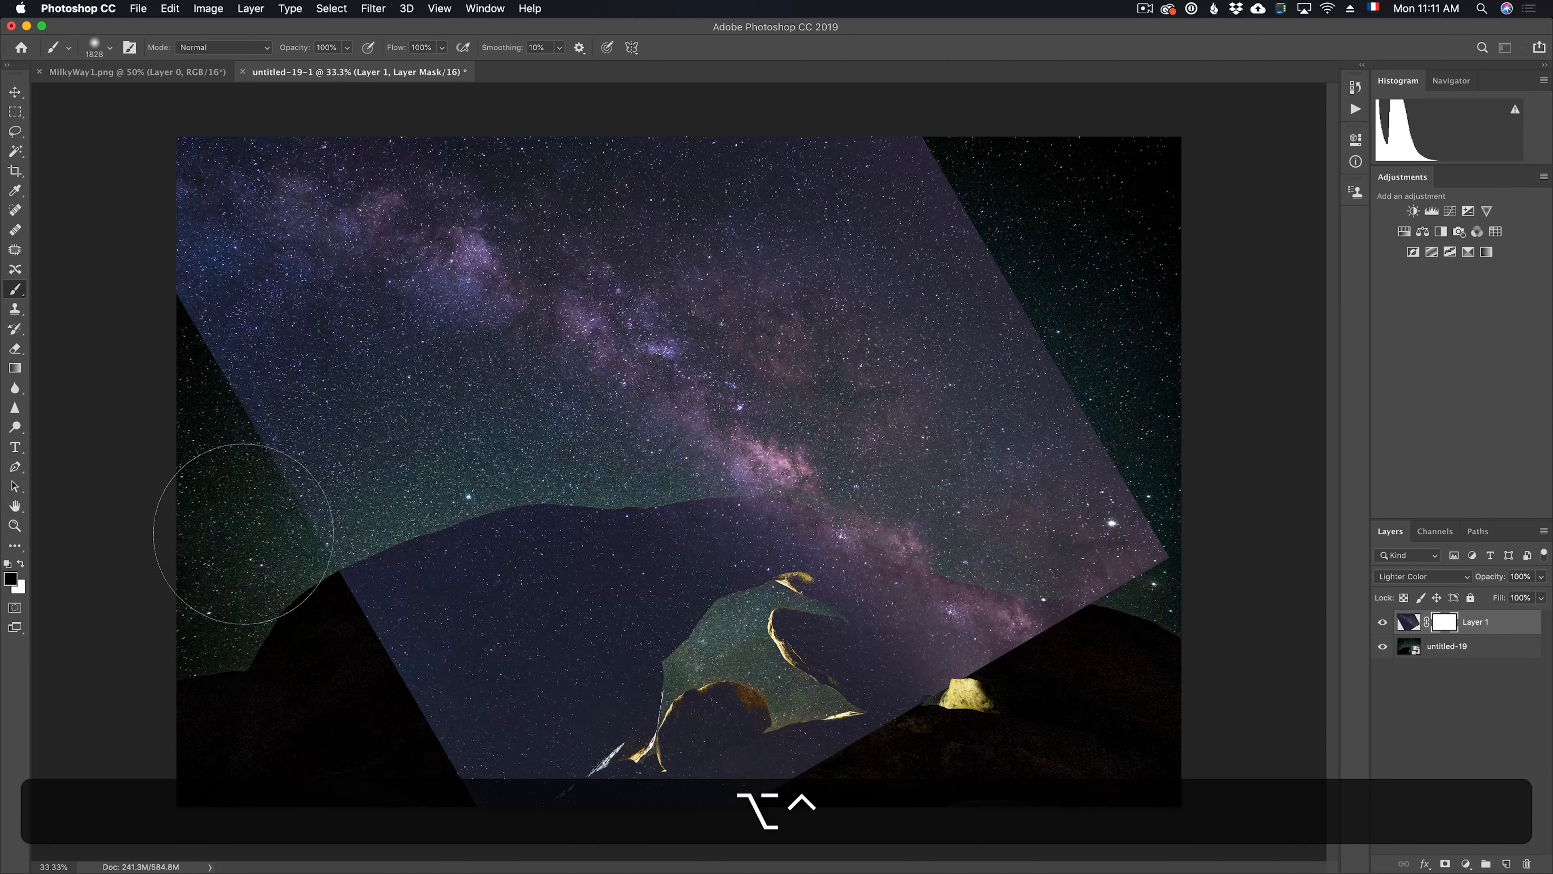
left_click_drag(246, 535, 330, 542)
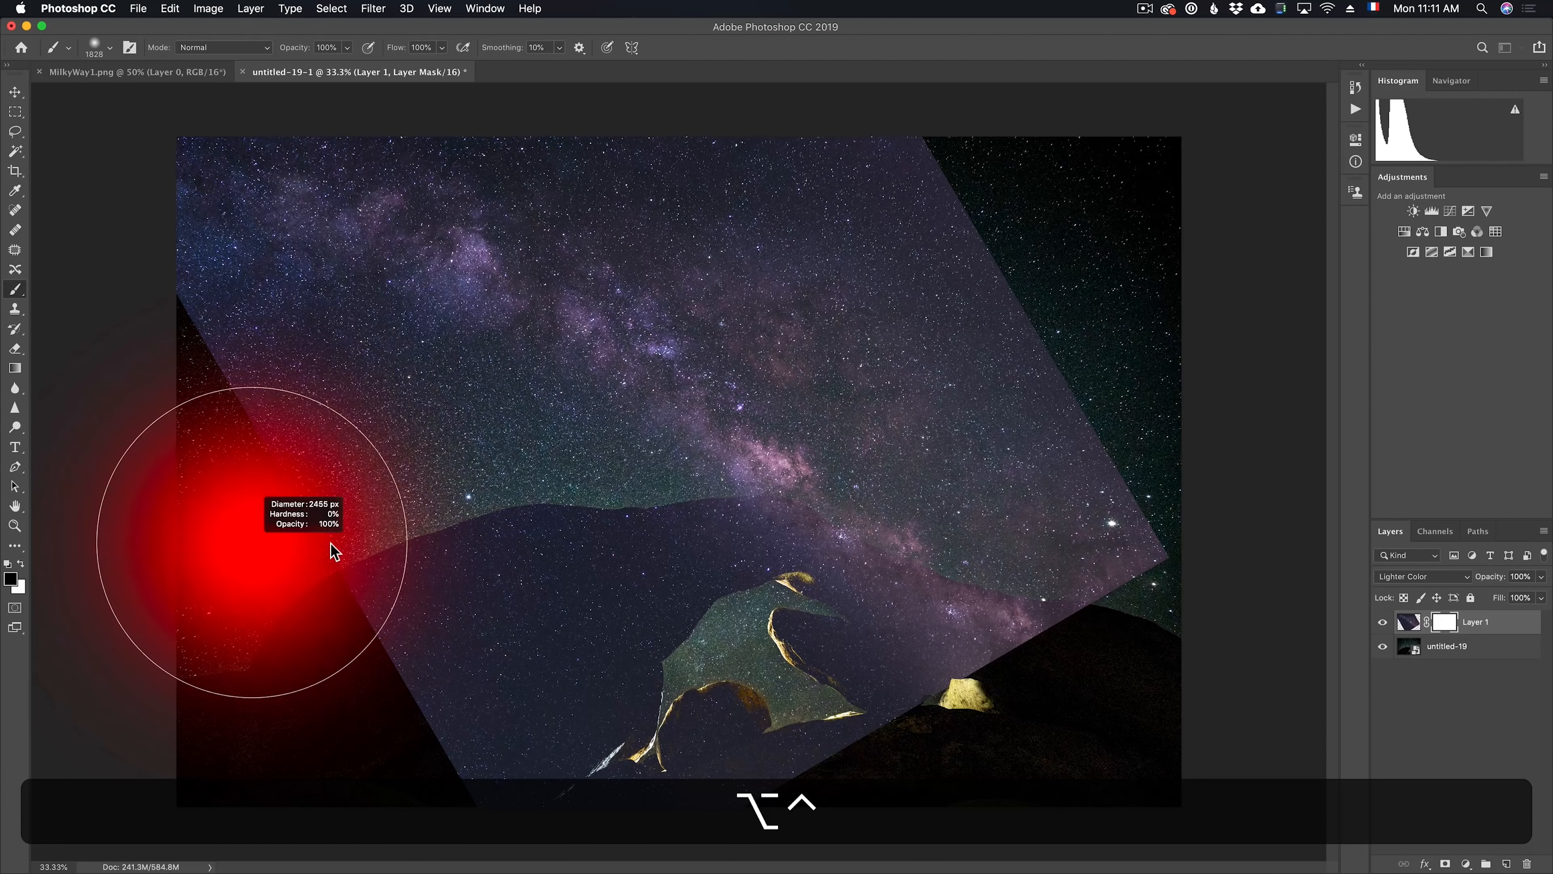
Paint black on the mask to fade the Milky Way layer's hard edges into the sky and clear it from the lower rocks
mouse_move(171, 401)
left_mouse_down()
mouse_move(333, 670)
mouse_move(422, 783)
mouse_move(285, 584)
mouse_move(480, 768)
mouse_move(671, 759)
mouse_move(759, 702)
mouse_move(987, 757)
mouse_move(995, 722)
mouse_move(1149, 603)
mouse_move(1171, 542)
mouse_move(980, 182)
mouse_move(1004, 208)
mouse_move(984, 137)
mouse_move(926, 131)
left_mouse_up()
left_click_drag(1033, 256, 711, 69)
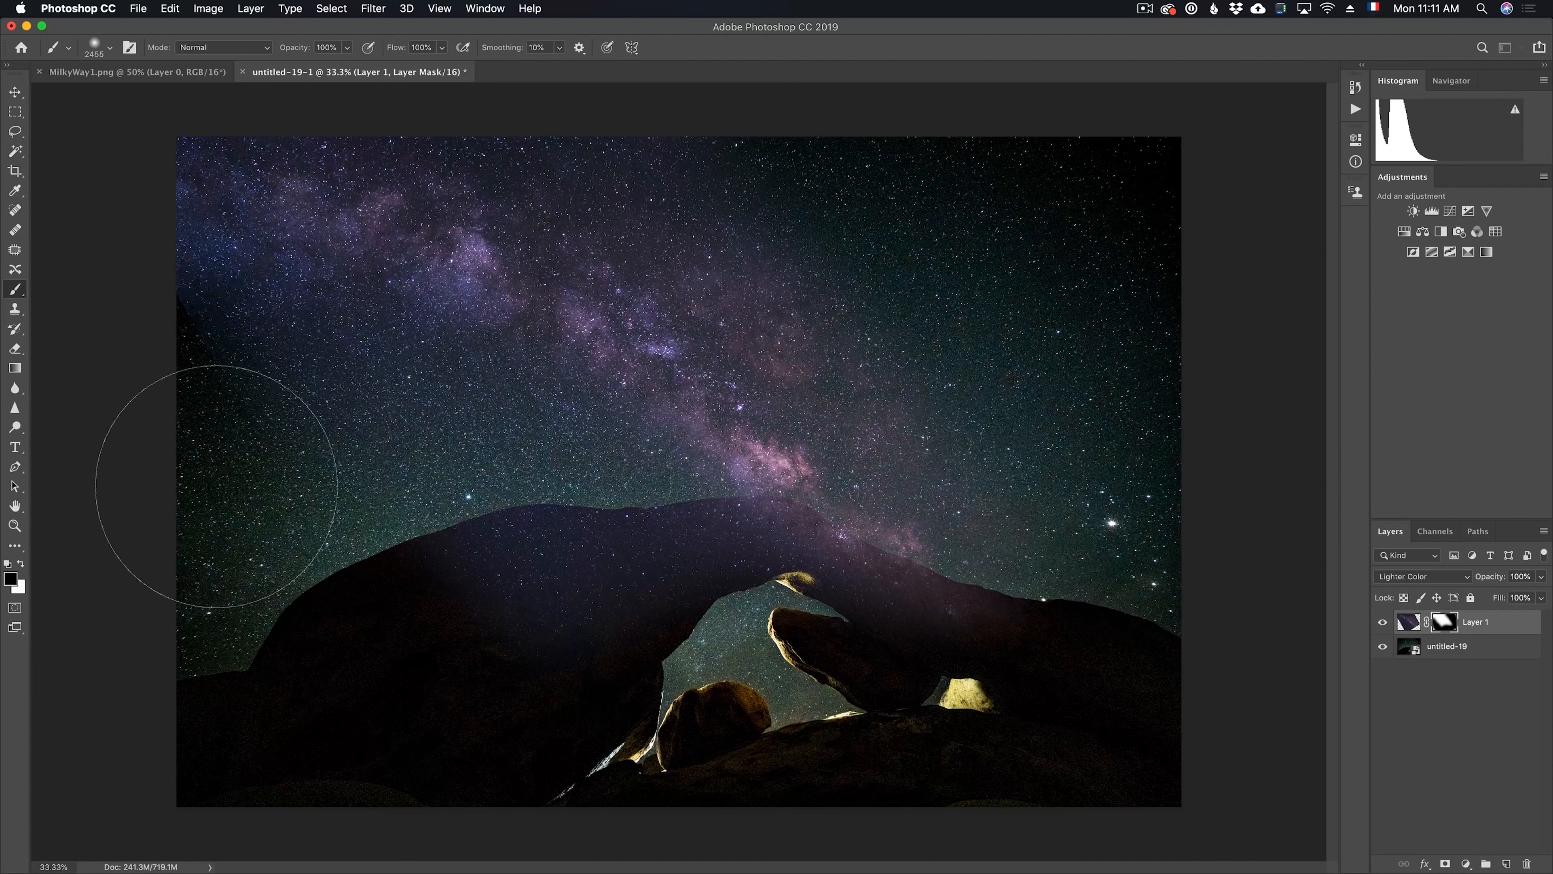
mouse_move(550, 710)
left_mouse_down()
mouse_move(542, 650)
mouse_move(936, 676)
mouse_move(685, 667)
mouse_move(877, 721)
mouse_move(676, 642)
mouse_move(728, 608)
mouse_move(647, 602)
left_mouse_up()
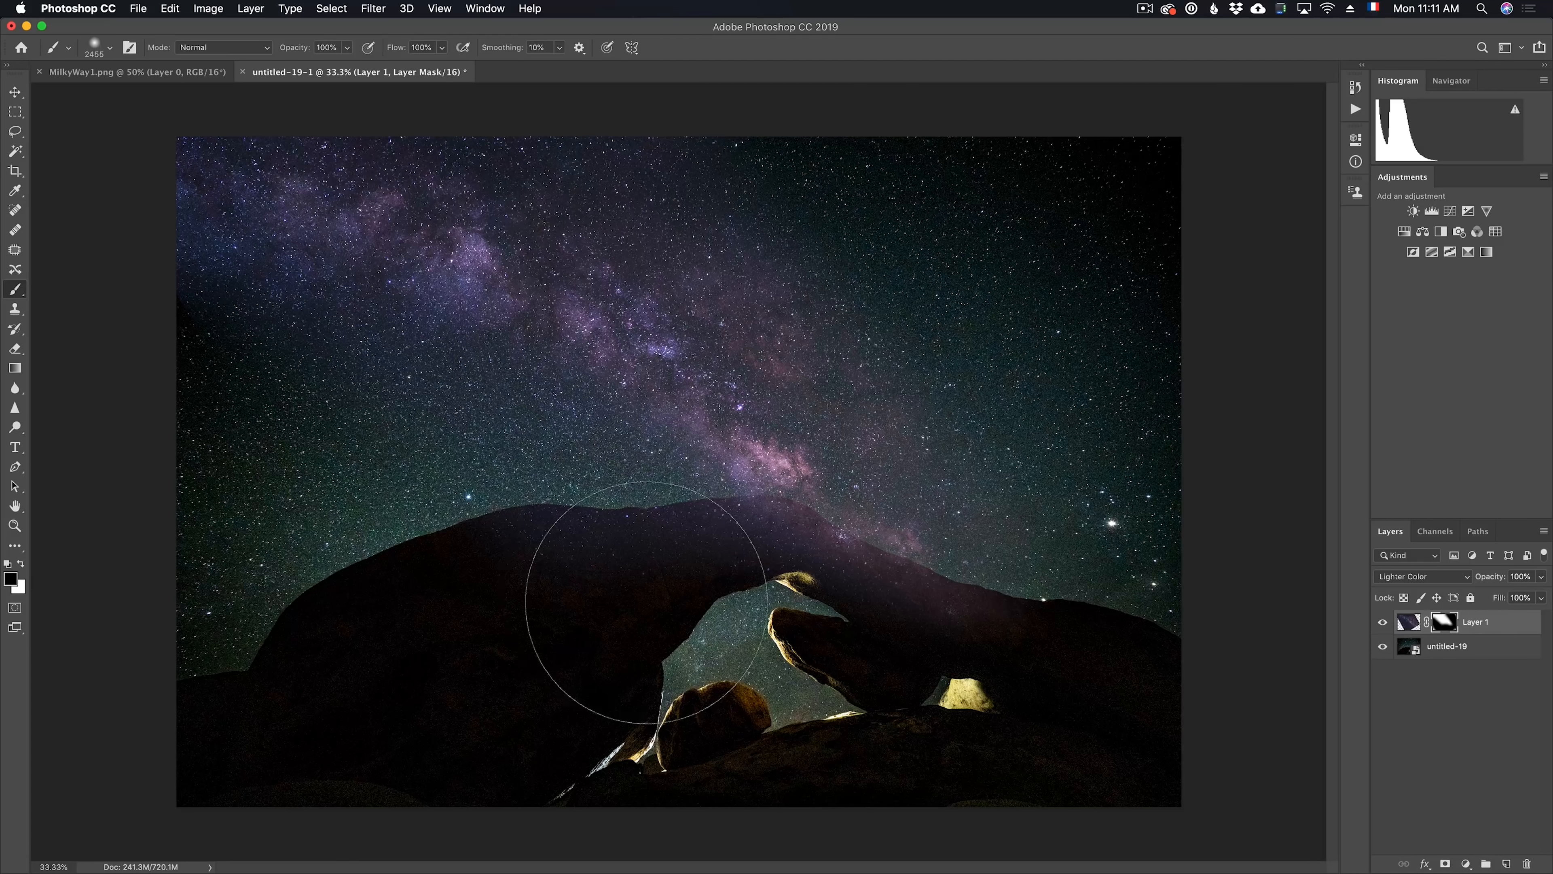
Set the mask brush to 256 px with 86% hardness for detailed work along the rock's upper edge
key("z")
left_click_drag(521, 537, 634, 539)
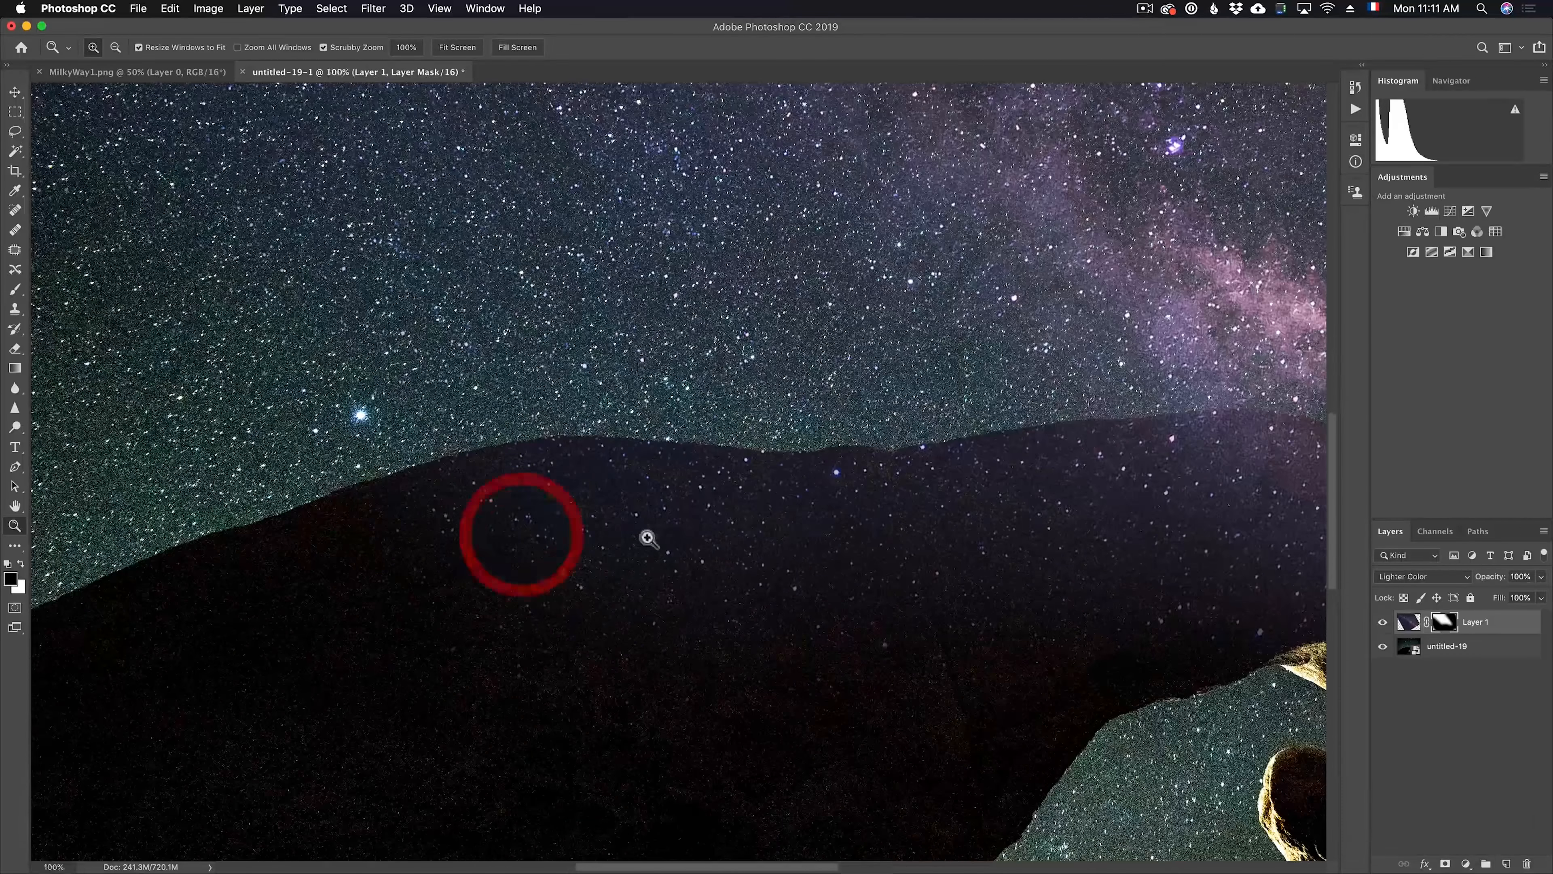
key("b")
mouse_move(822, 489)
left_mouse_down()
mouse_move(210, 514)
mouse_move(116, 540)
left_mouse_up()
left_click_drag(662, 500, 559, 508)
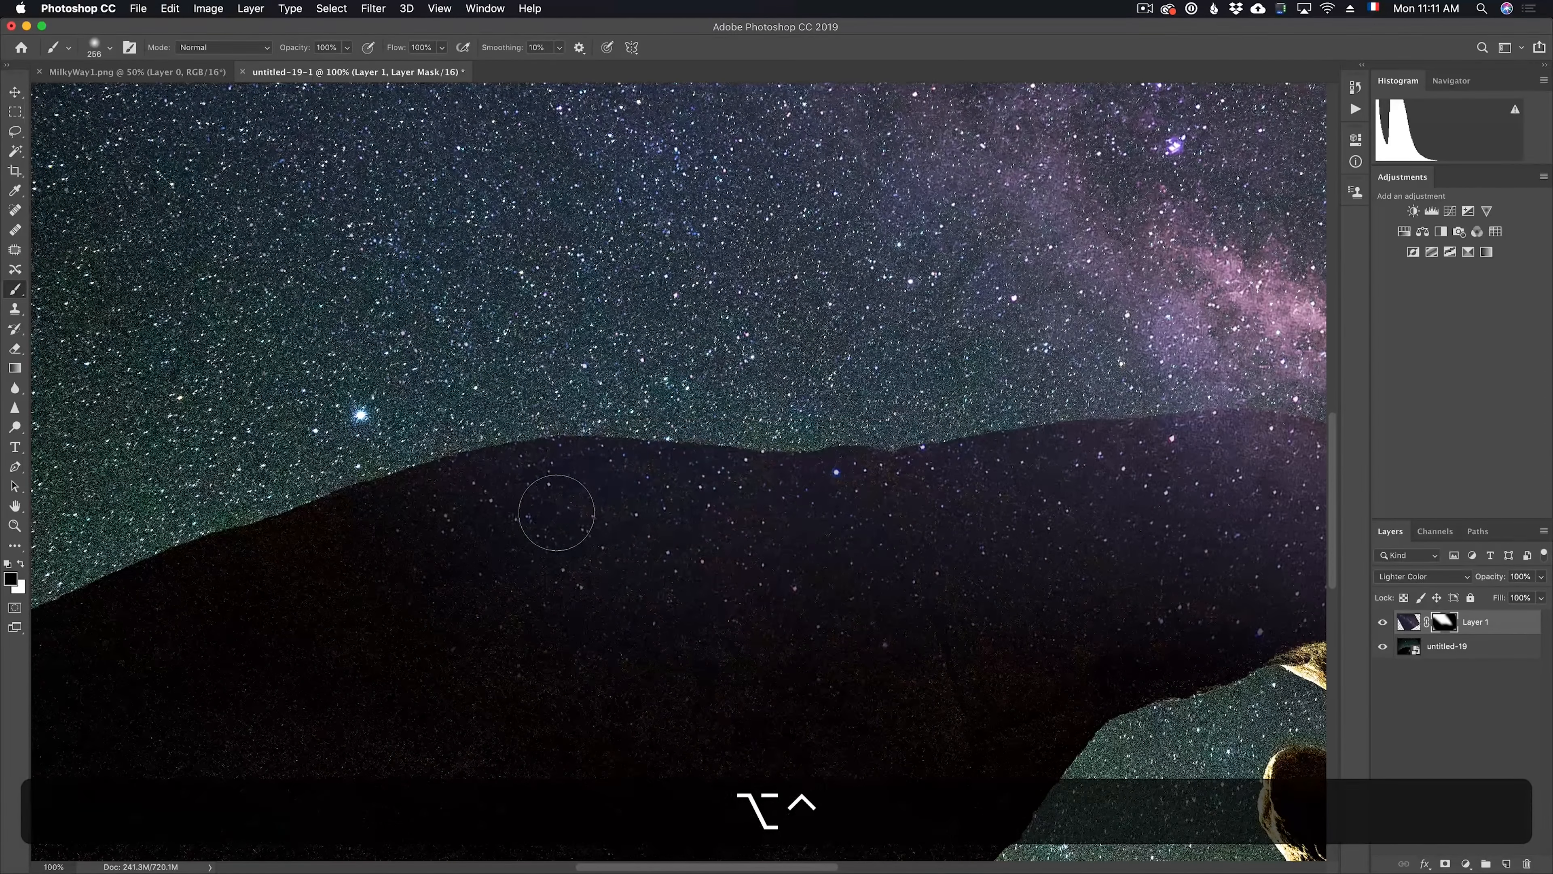
right_click(556, 512)
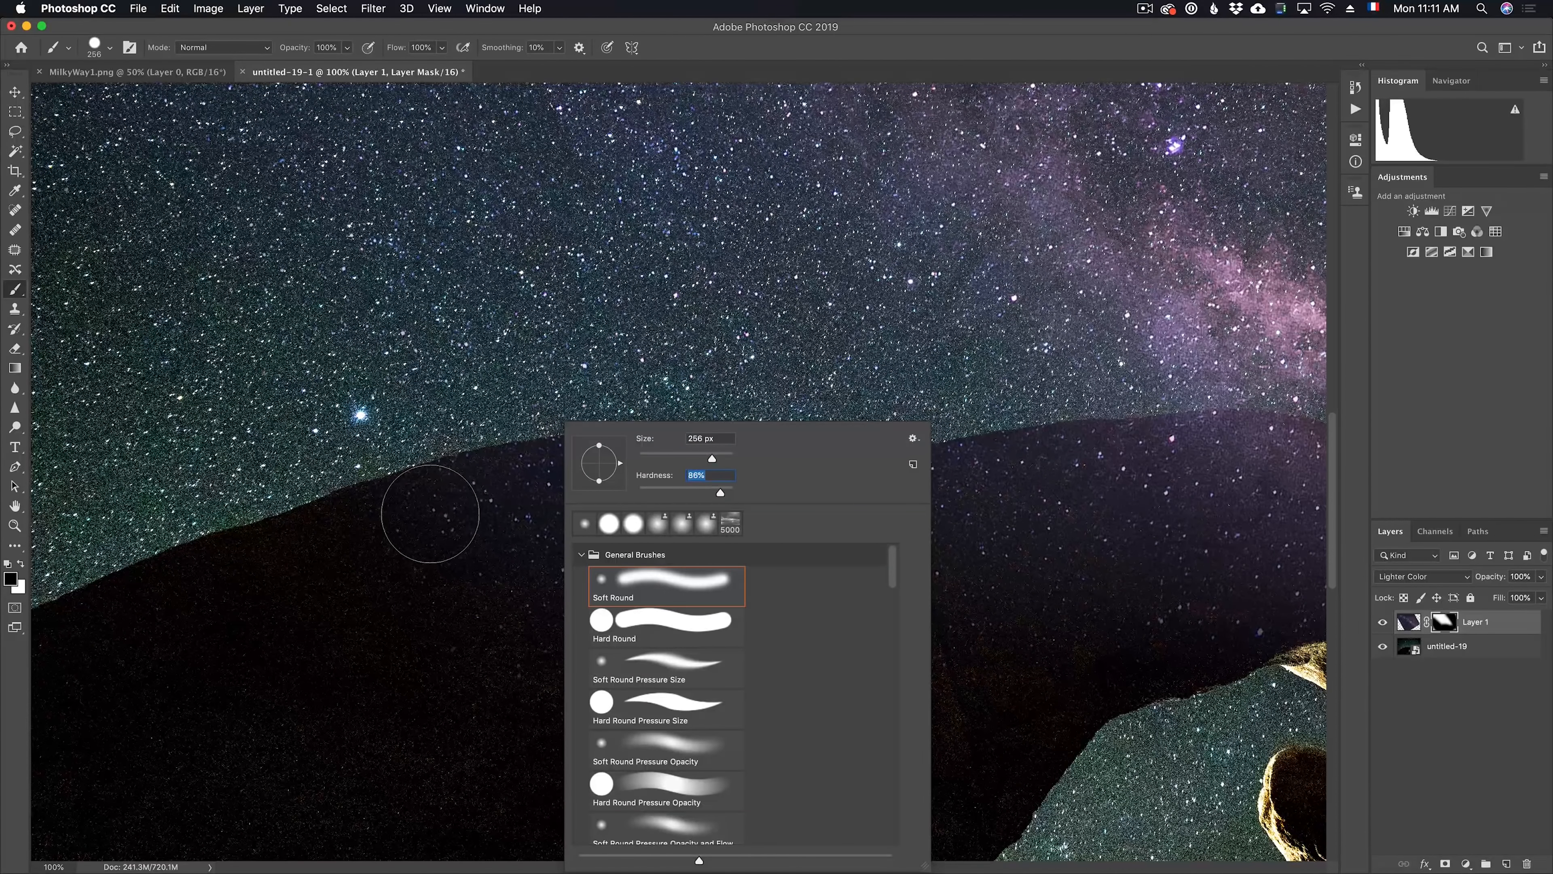
key("Return")
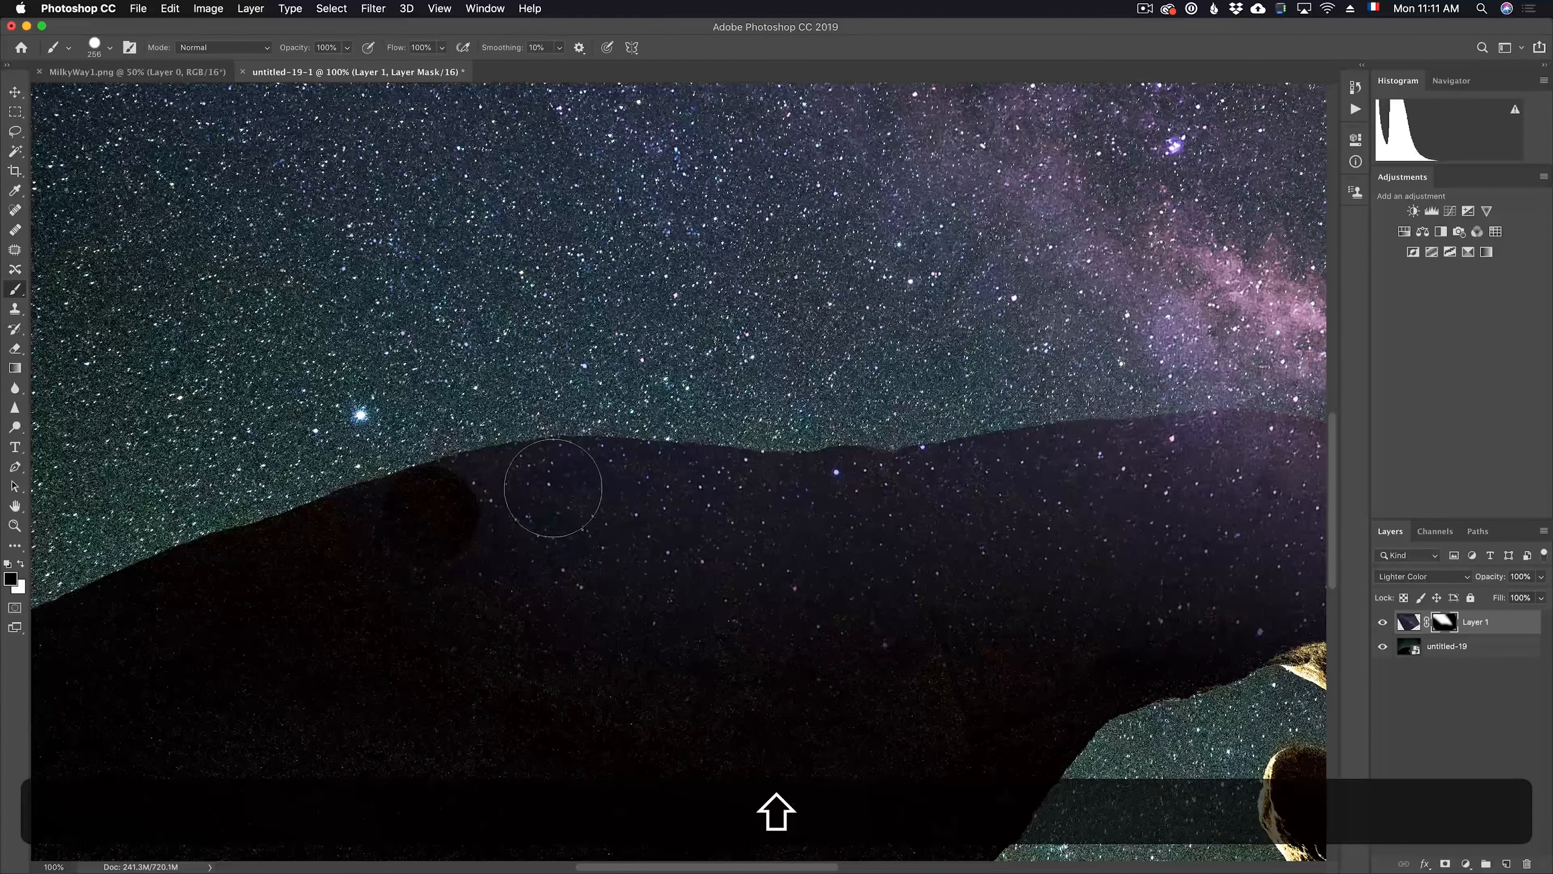
Mask the stars off the rock with connected black strokes just below the skyline, from the left hump toward the arch's crest
left_click(556, 485, "shift")
left_click(658, 493, "shift")
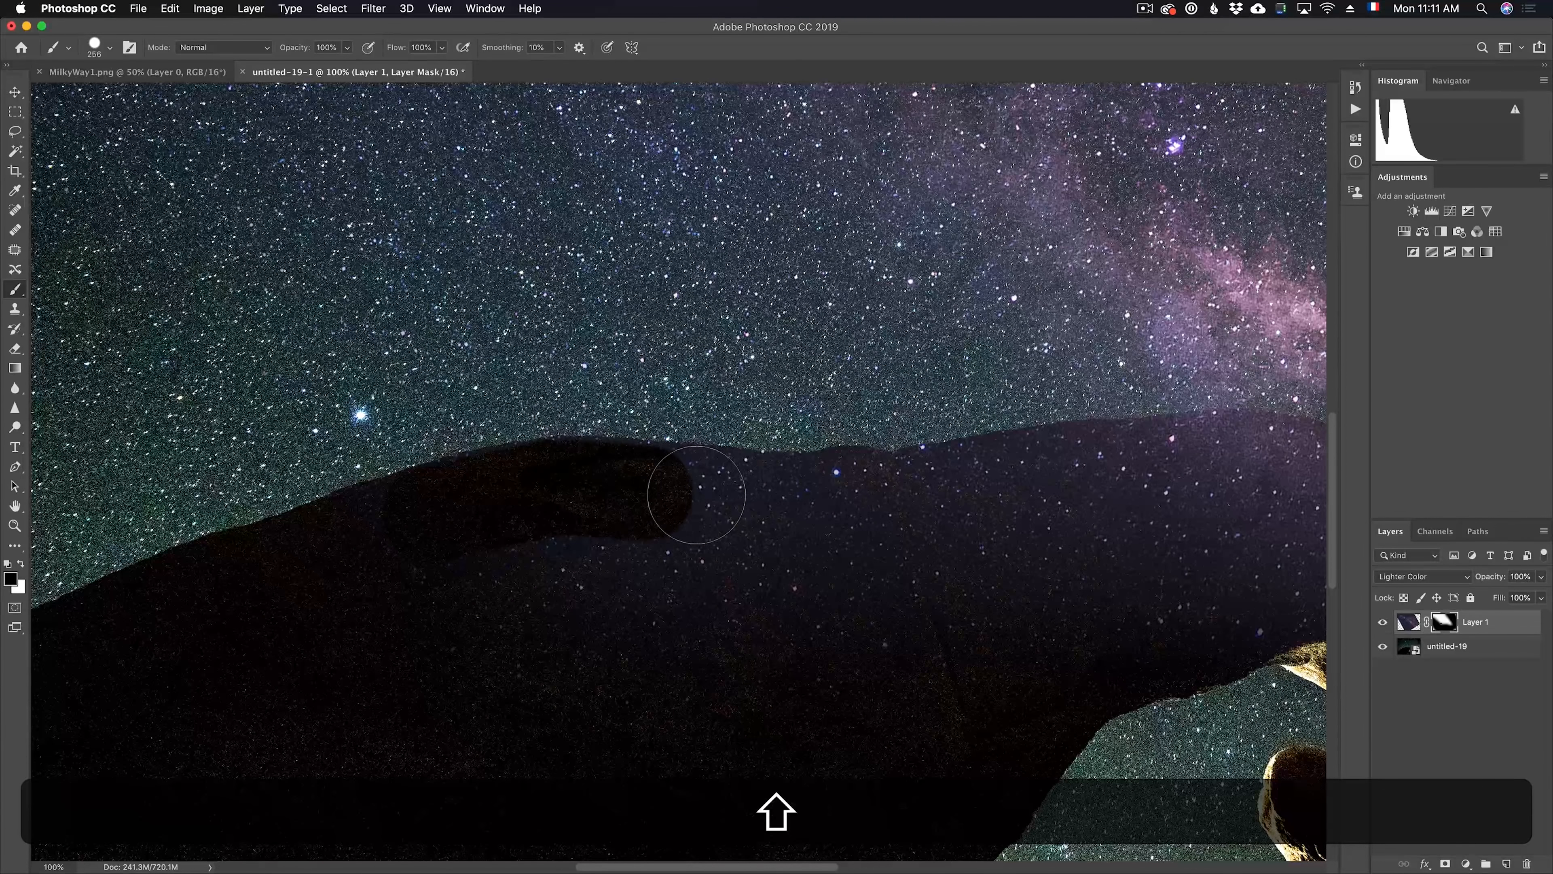
left_click(751, 499, "shift")
left_click(800, 503, "shift")
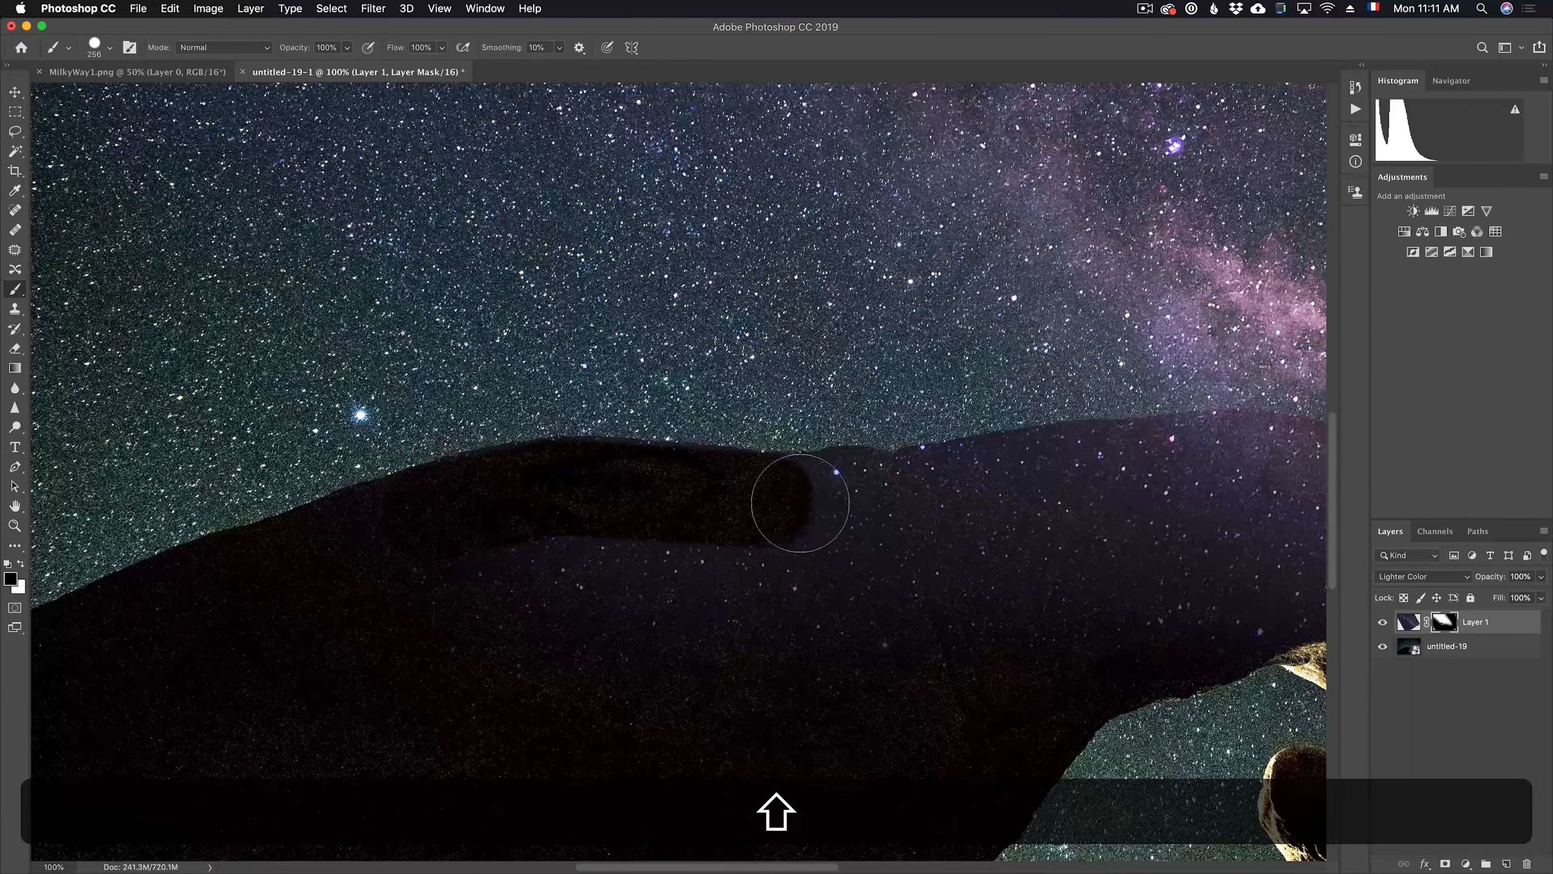
left_click(832, 500, "shift")
left_click(852, 496, "shift")
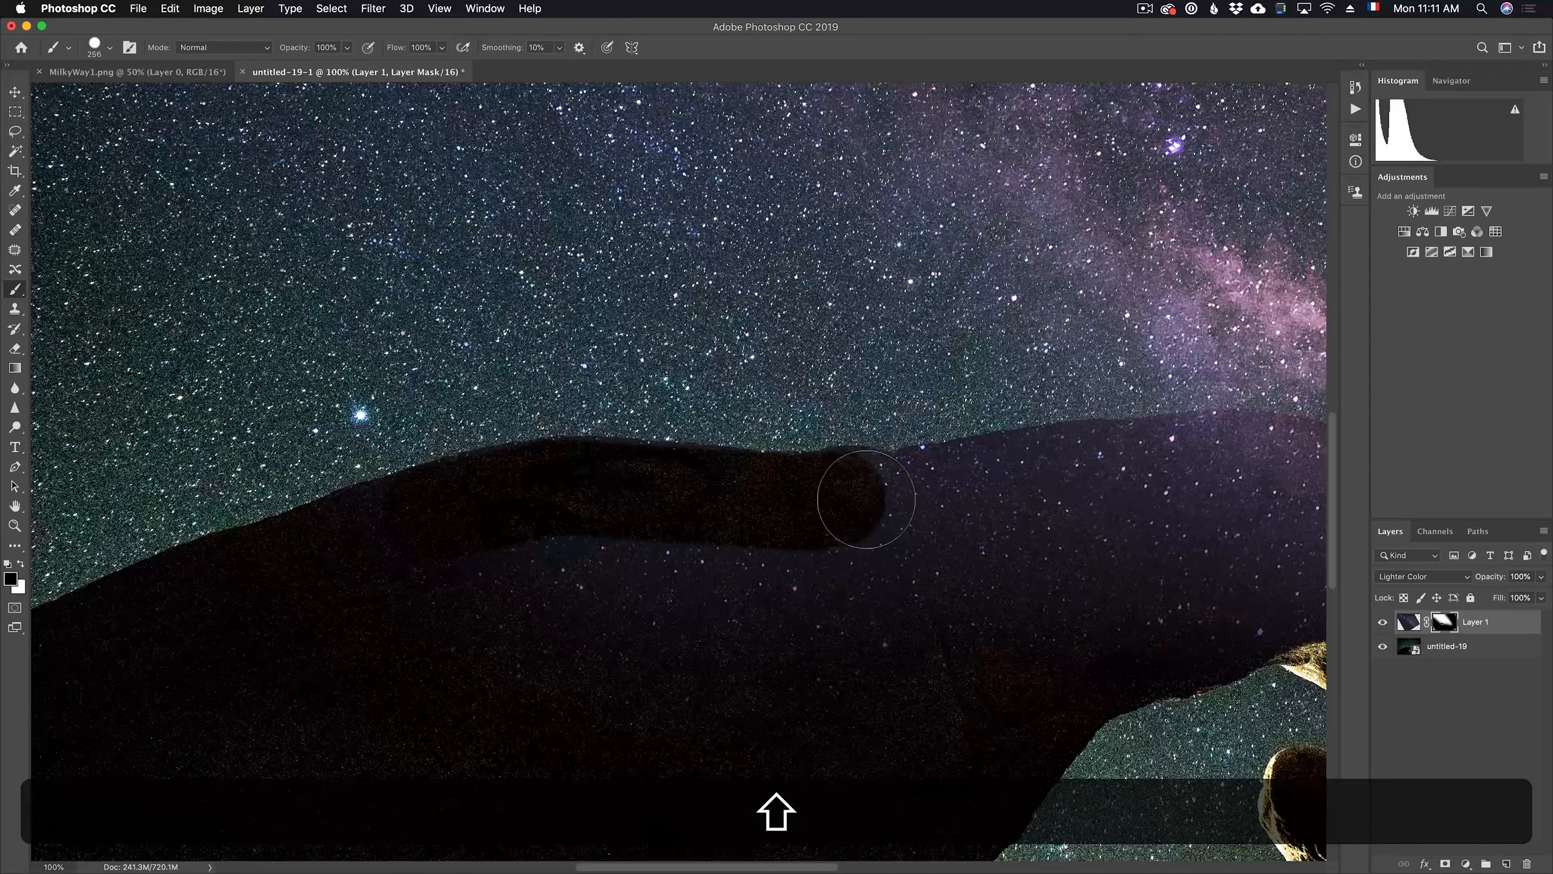
left_click(892, 499, "shift")
left_click(963, 494, "shift")
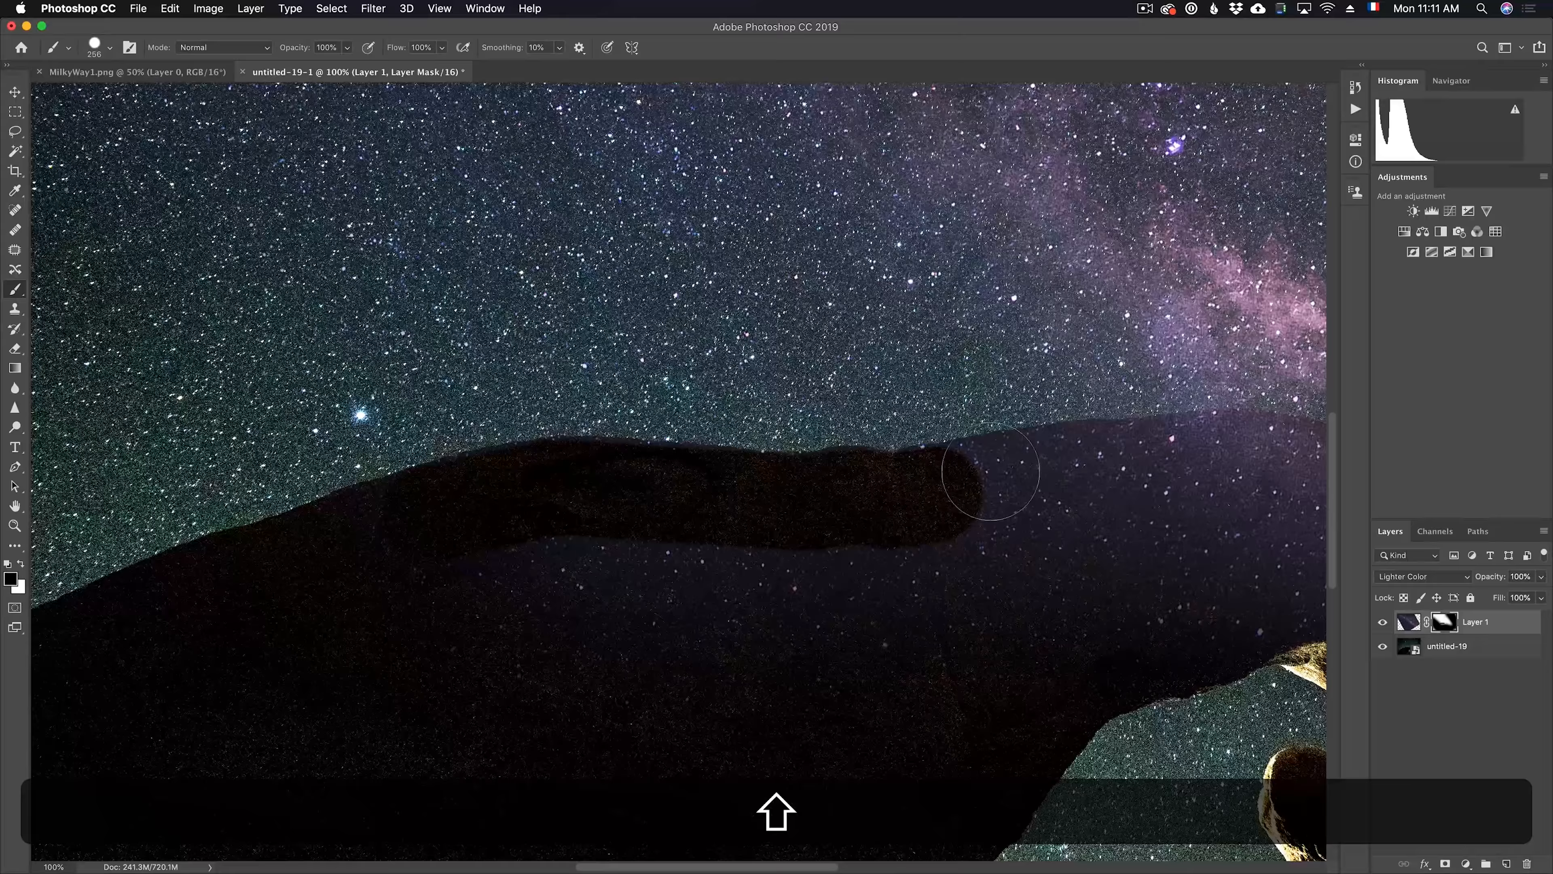
left_click(984, 482, "shift")
left_click(1057, 476, "shift")
Continue the connected black mask strokes just below the skyline, over the arch's crest and down its descending slope
mouse_move(857, 523)
left_mouse_down()
mouse_move(707, 544)
mouse_move(669, 523)
left_mouse_up()
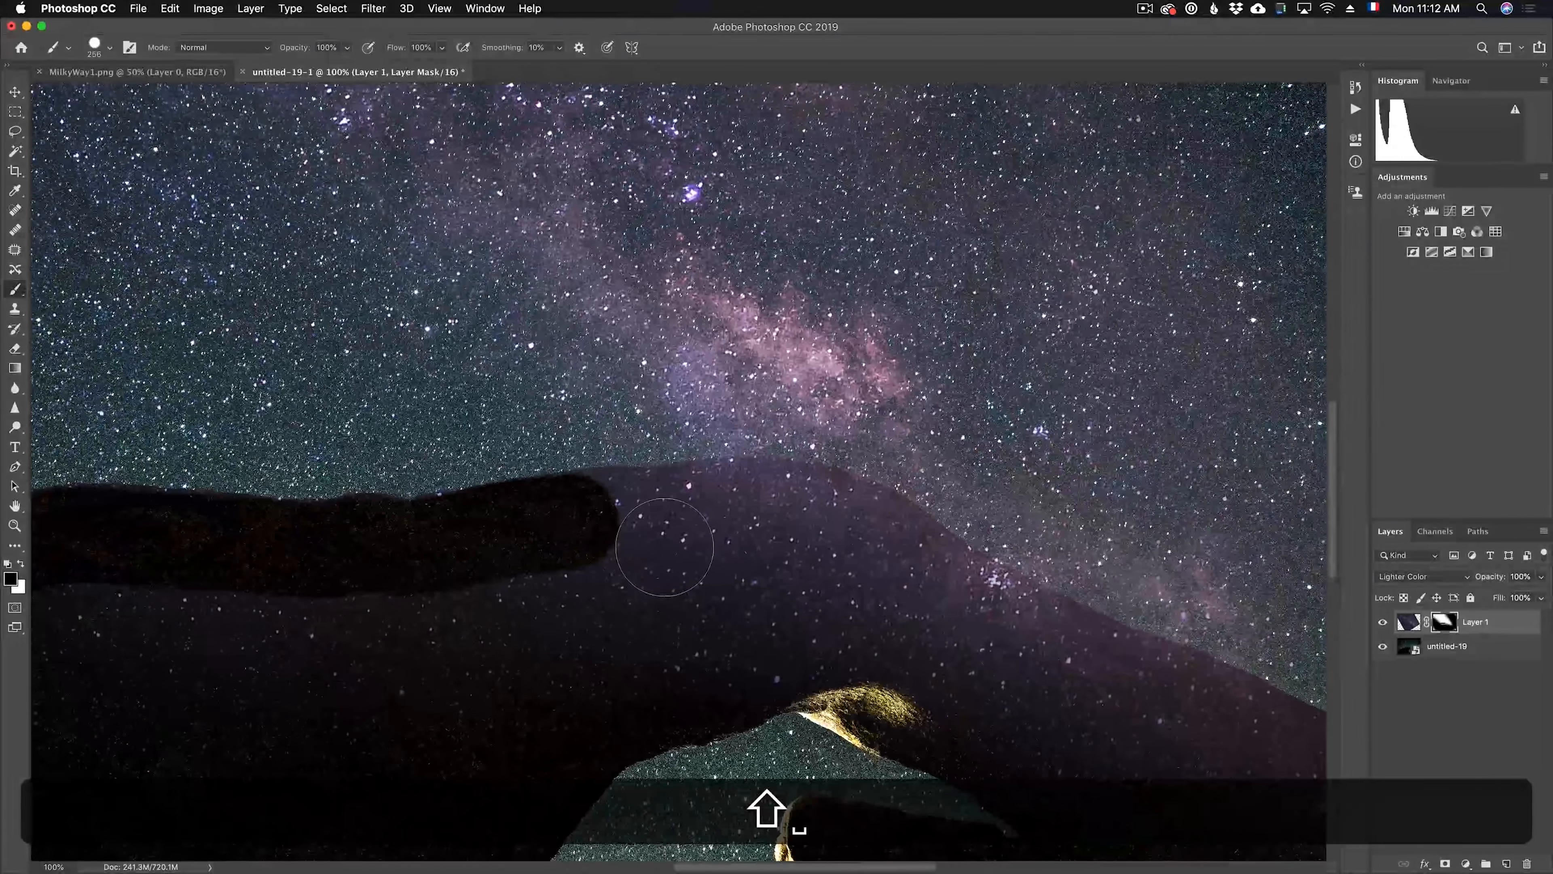
left_click(645, 516, "shift")
left_click(691, 513, "shift")
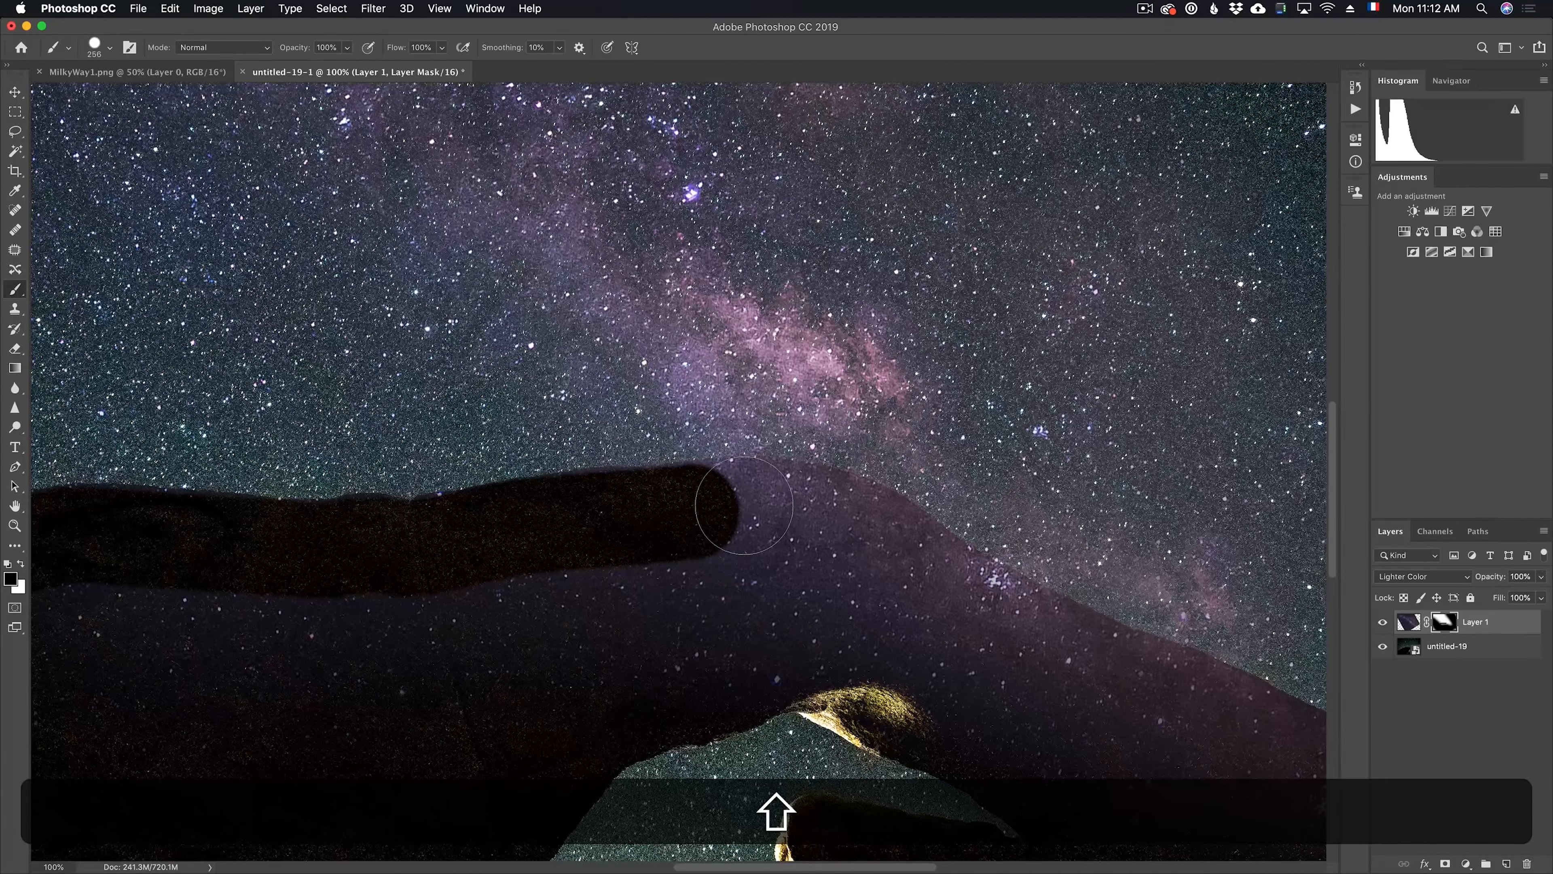
left_click(744, 506, "shift")
left_click(789, 508, "shift")
left_click(877, 536, "shift")
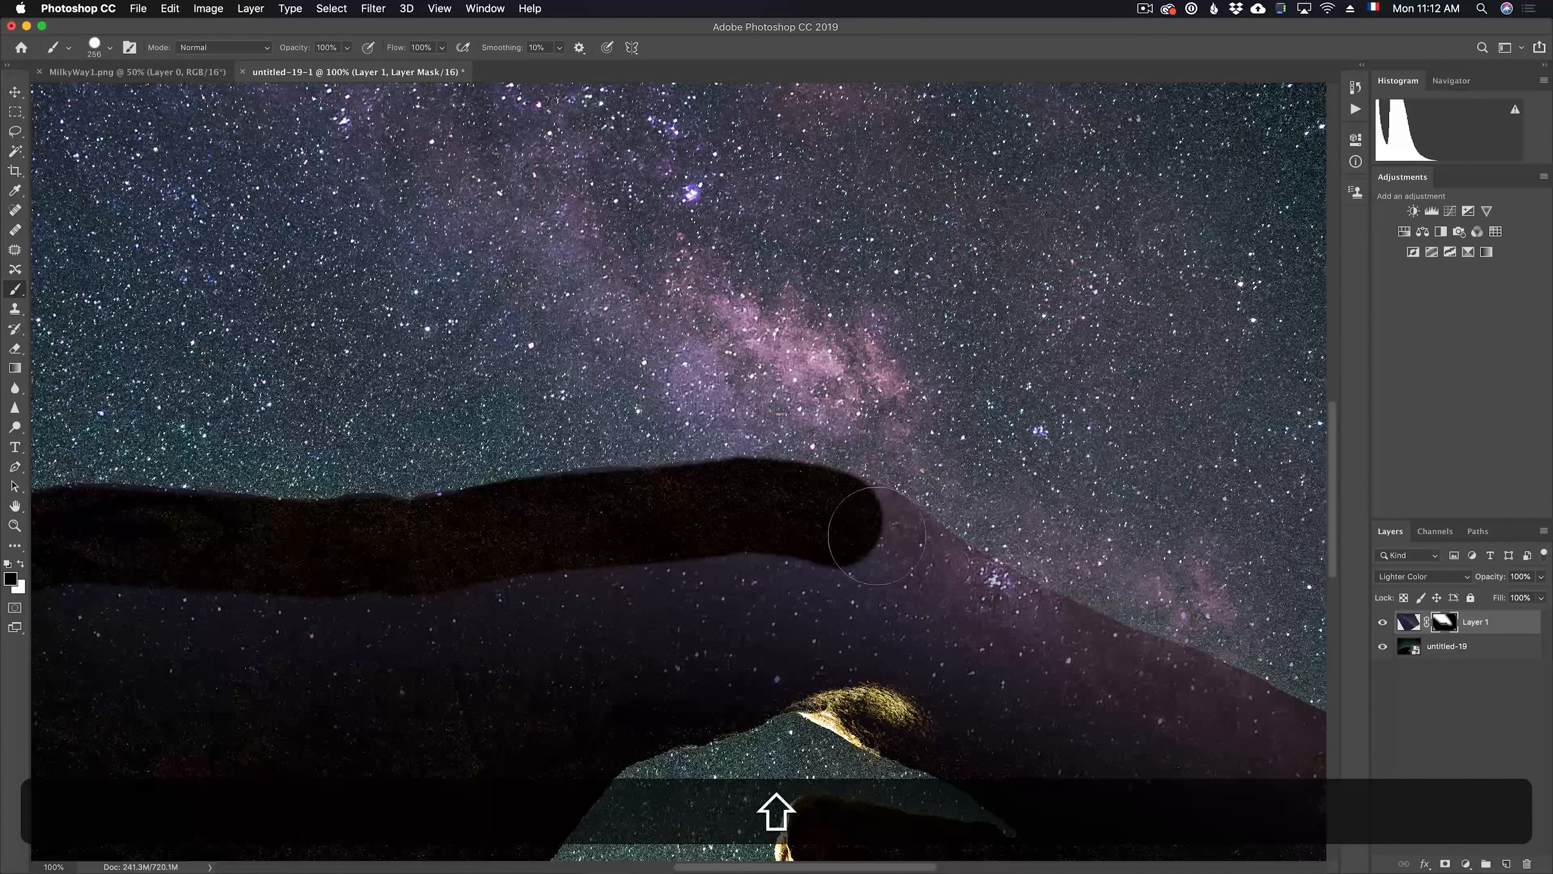
left_click(936, 581, "shift")
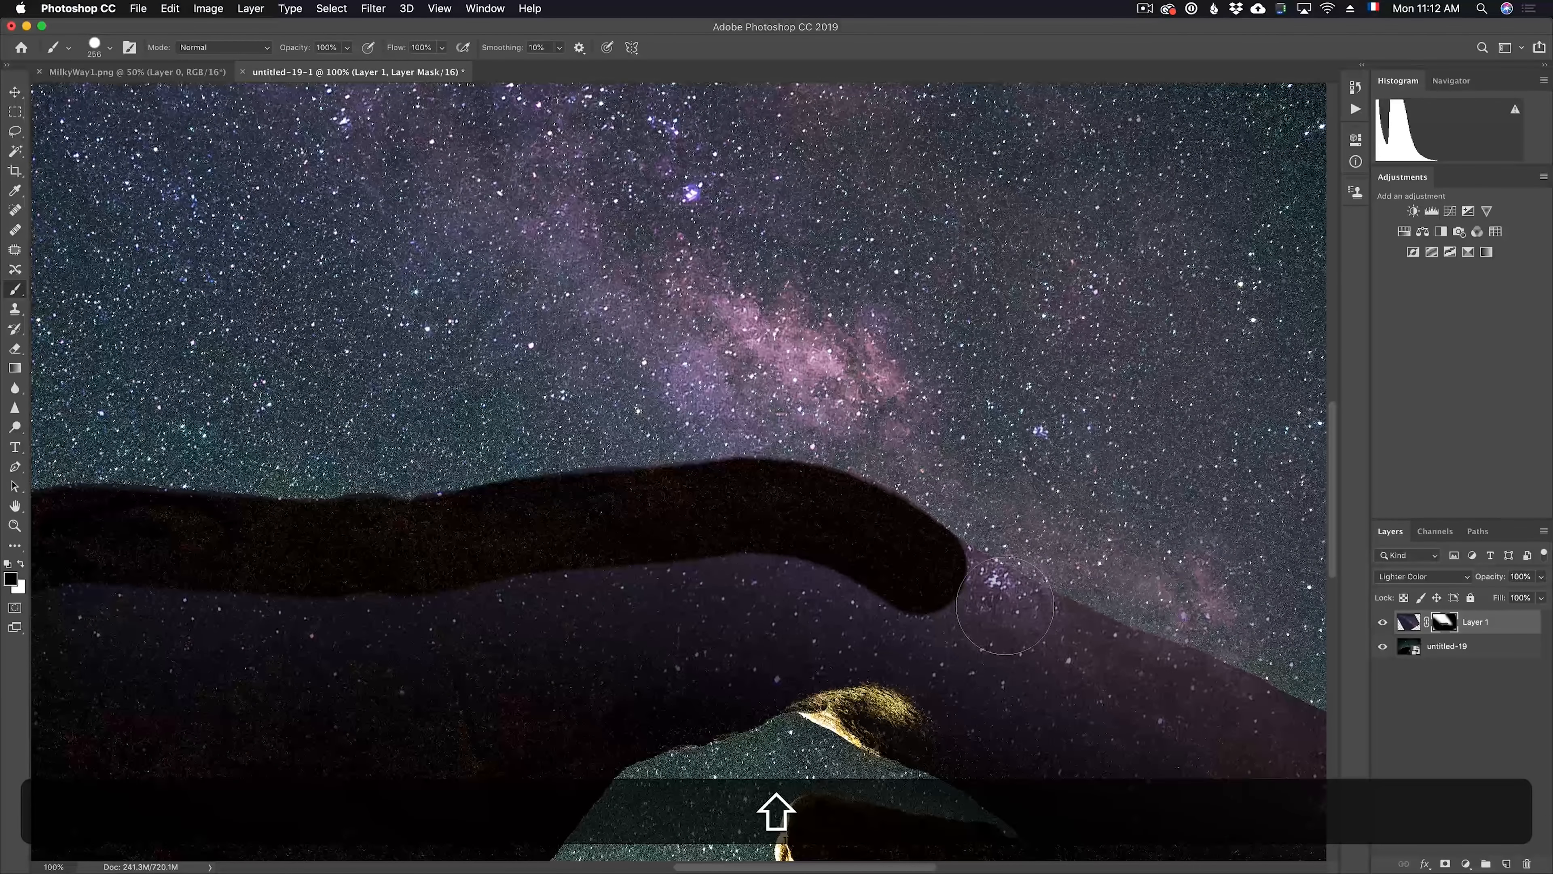
left_click(1006, 621, "shift")
left_click(1084, 661, "shift")
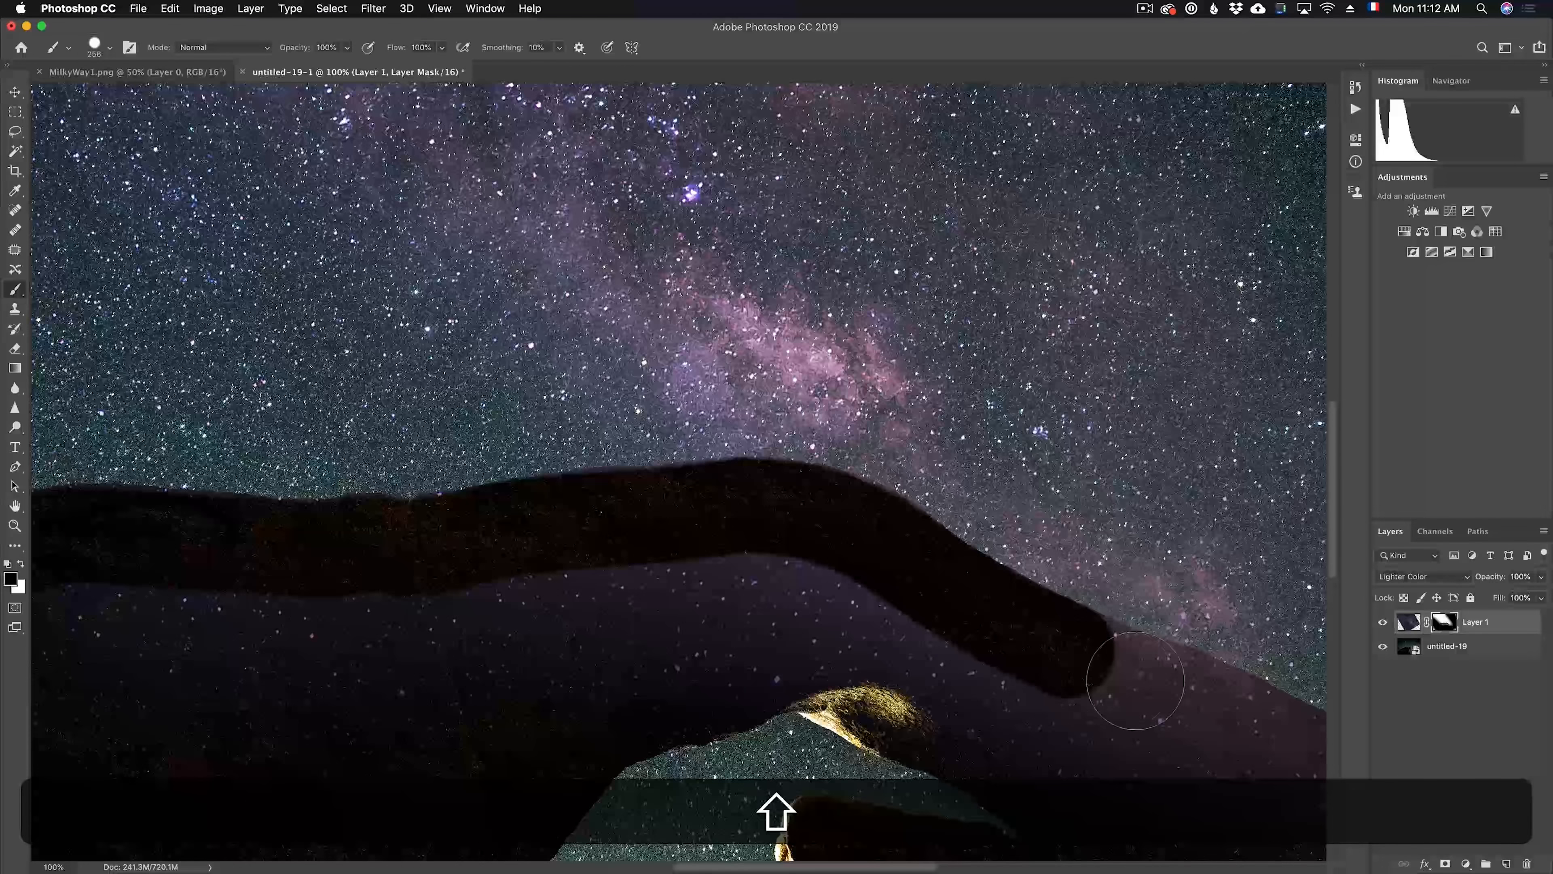
left_click(1137, 682, "shift")
left_click(1158, 688, "shift")
Extend the black mask strokes along the lower end of the arch's descending slope to the small bump in the rock
left_click_drag(882, 520, 664, 372)
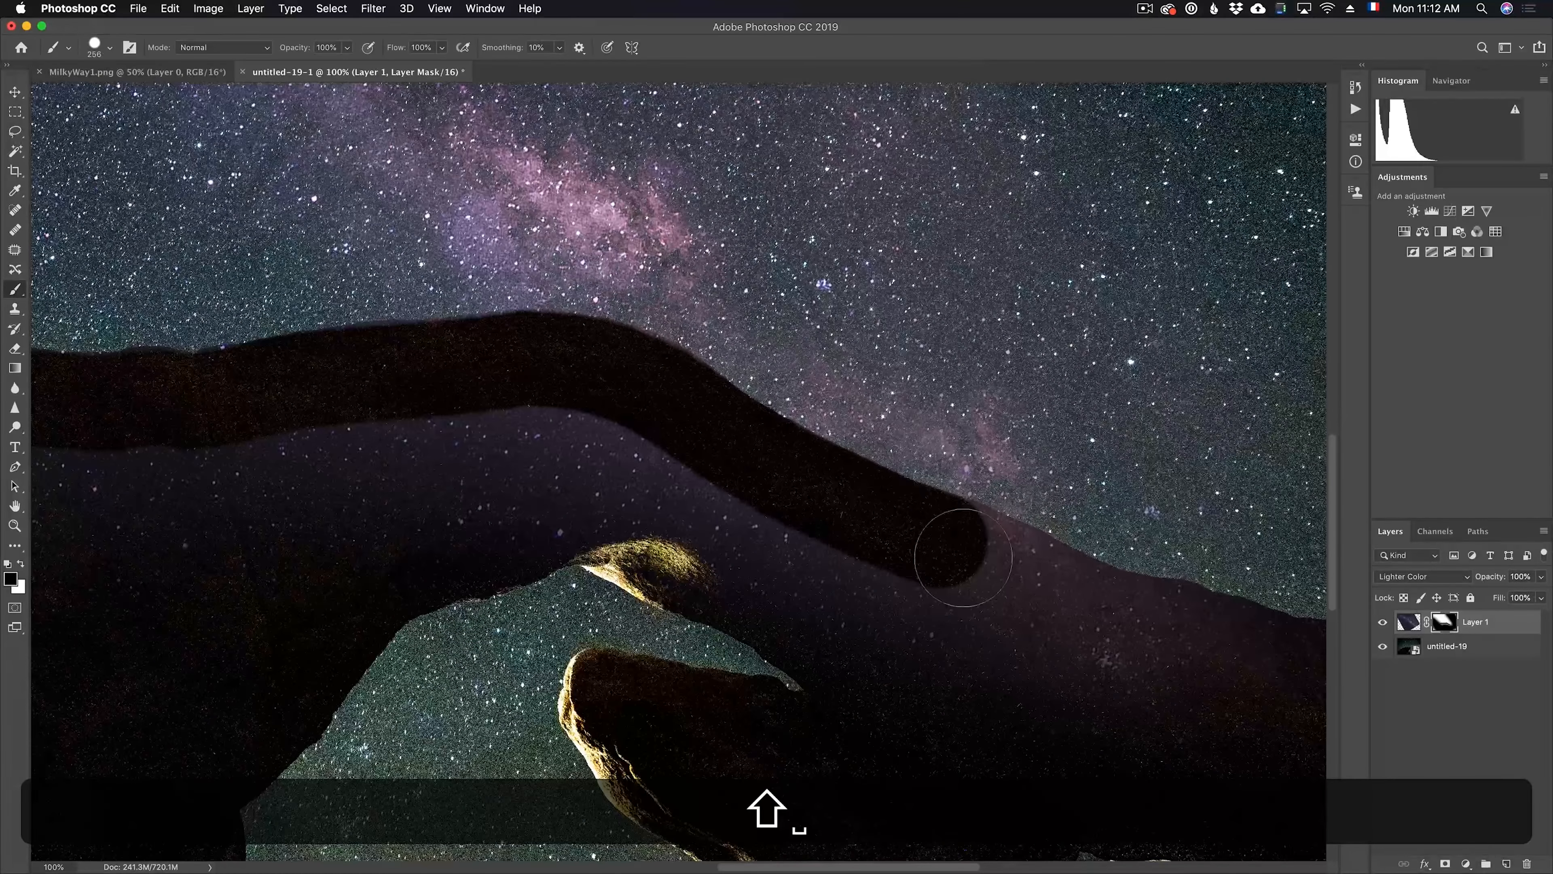
left_click(990, 560, "shift")
left_click(1039, 584, "shift")
left_click(1105, 611, "shift")
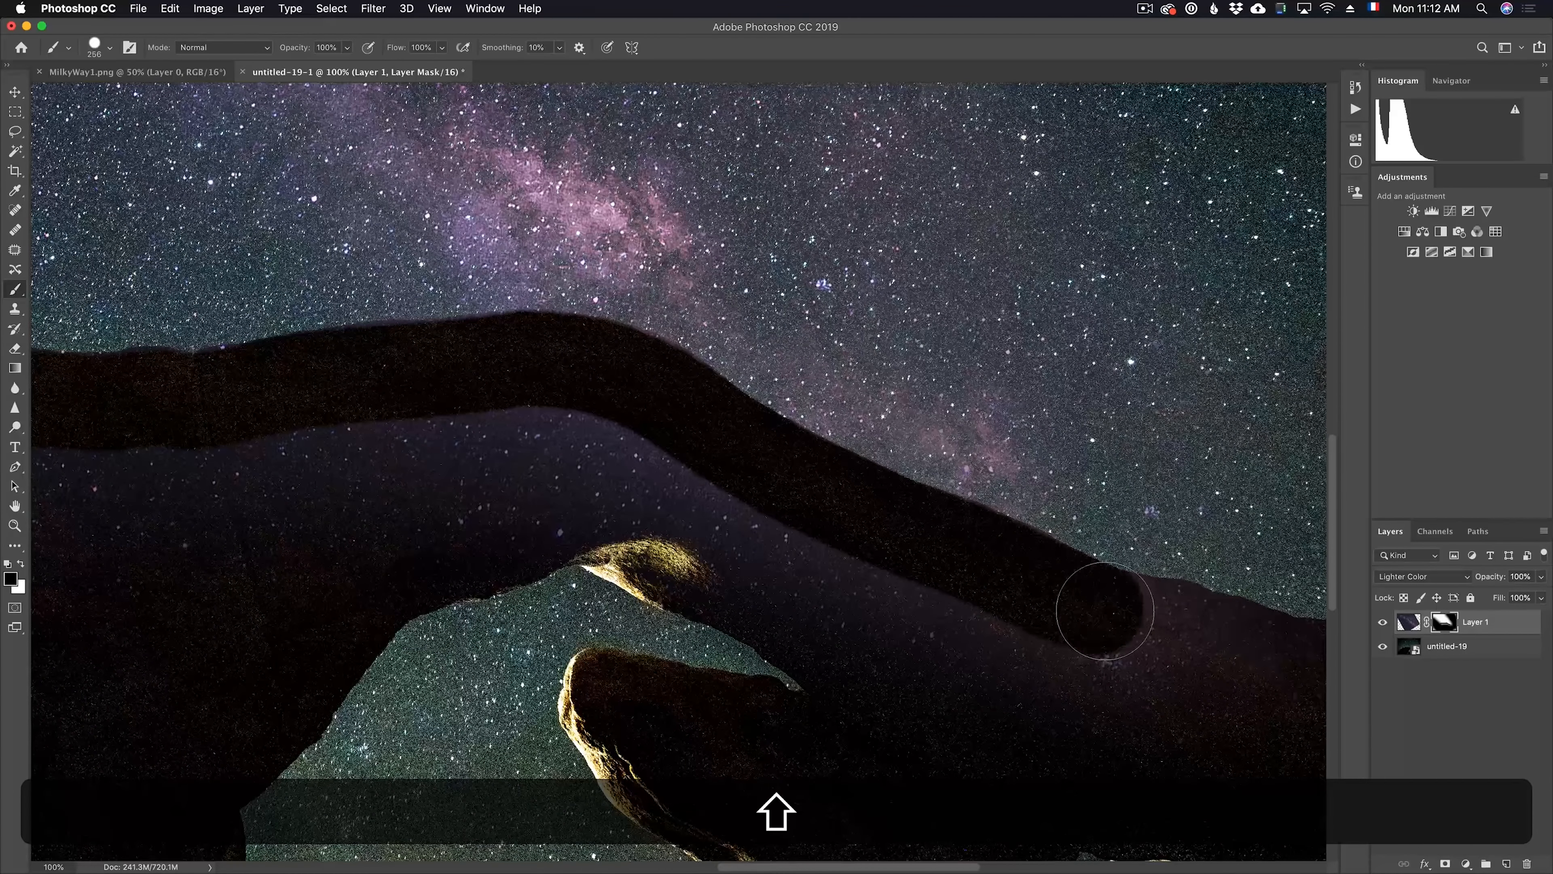
left_click(1175, 640, "shift")
left_click(1182, 635, "shift")
left_click(1207, 636, "shift")
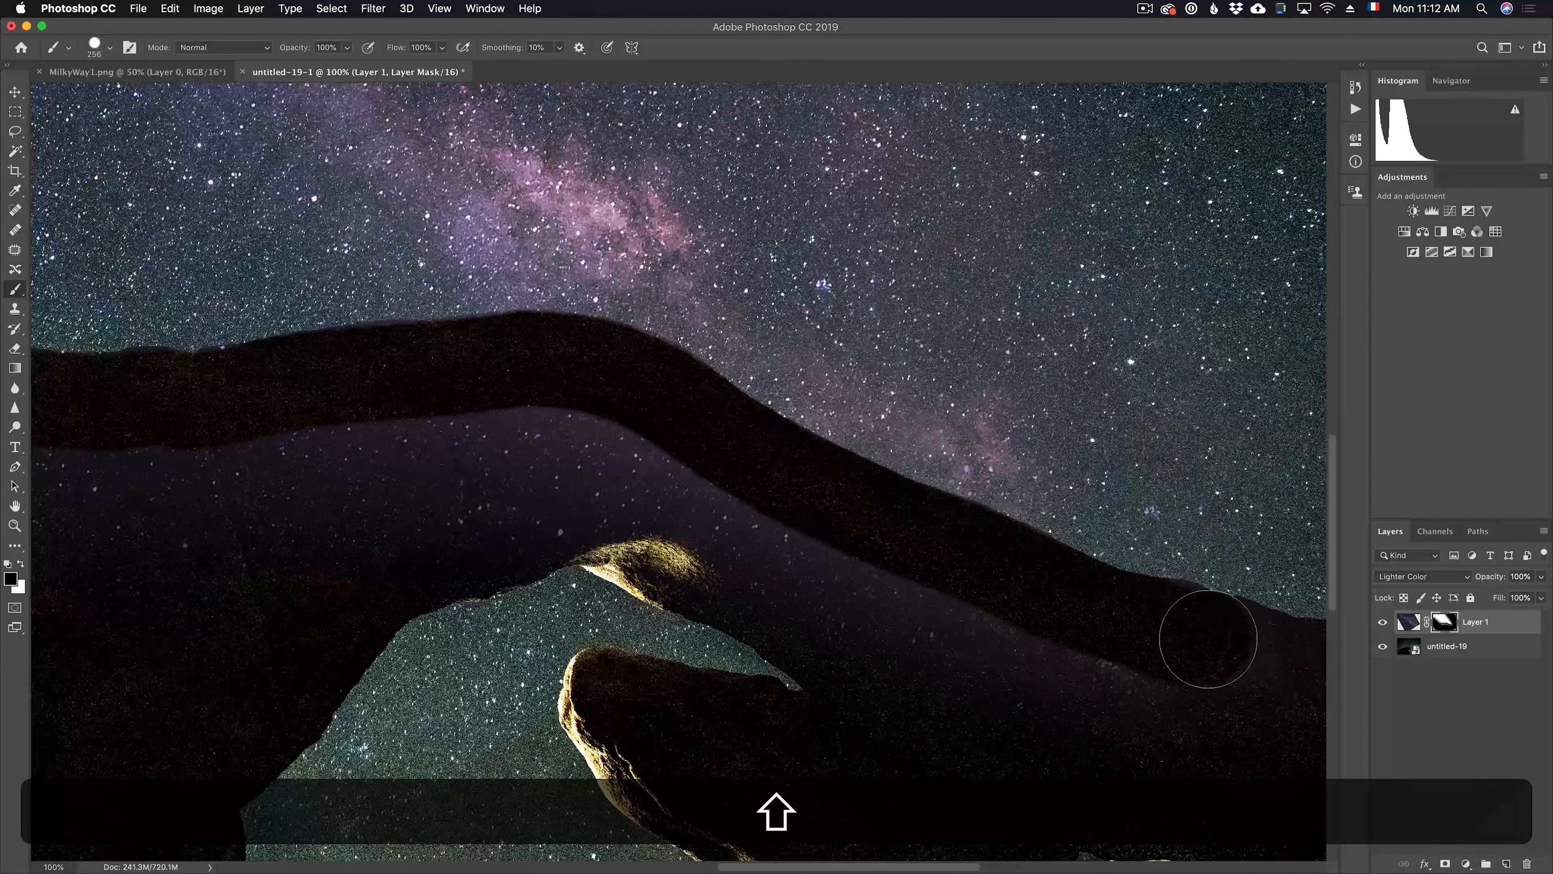
Paint black on the mask over the rock's interior to clear the remaining stars and haze below the masked skyline
mouse_move(225, 545)
left_mouse_down()
mouse_move(496, 461)
mouse_move(783, 544)
mouse_move(581, 480)
mouse_move(1040, 649)
mouse_move(1068, 680)
left_mouse_up()
left_click_drag(288, 445, 176, 456)
key("space")
mouse_move(299, 489)
left_mouse_down()
mouse_move(543, 476)
mouse_move(165, 454)
left_mouse_up()
key("space")
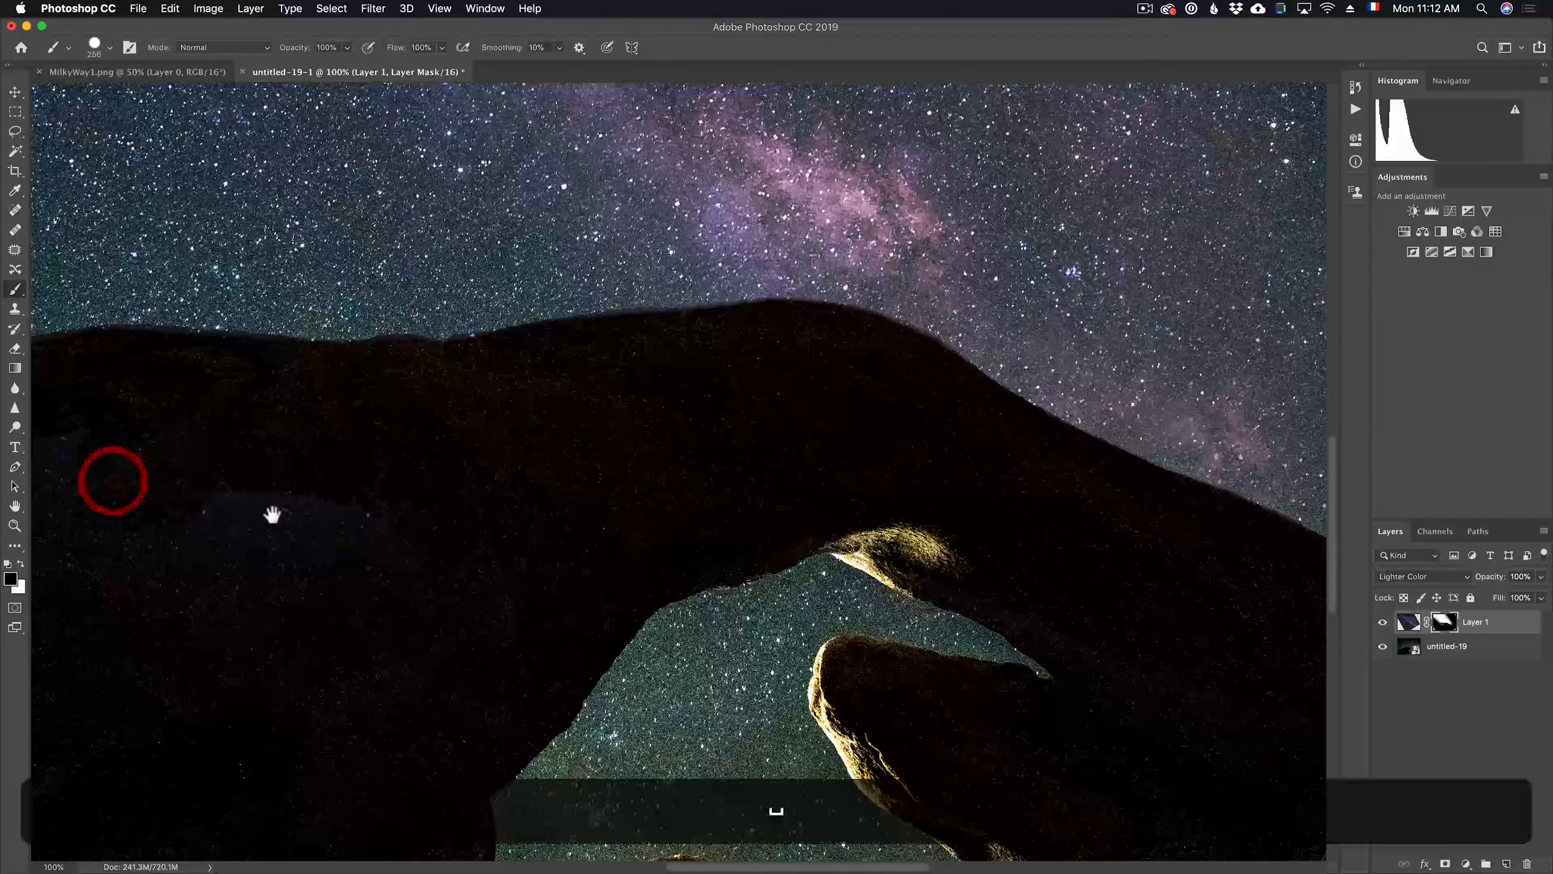
left_click_drag(235, 520, 617, 496)
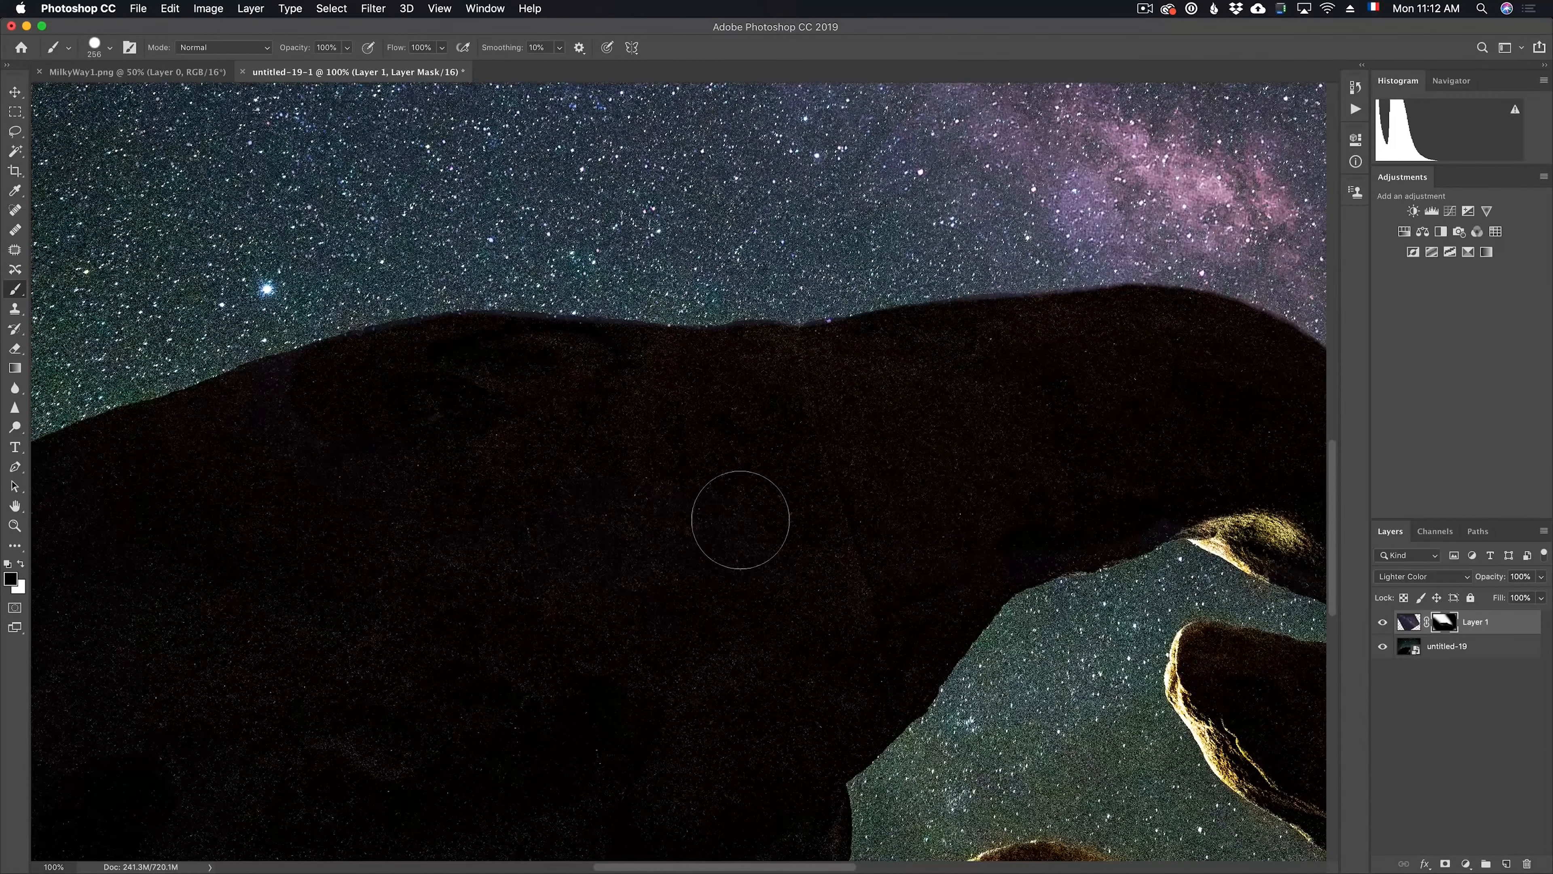
Reduce the mask brush to 97 px and mask out the purple fringe along the skyline at the dip between the humps
key("z")
left_click(685, 530, "alt")
left_click_drag(745, 486, 594, 382)
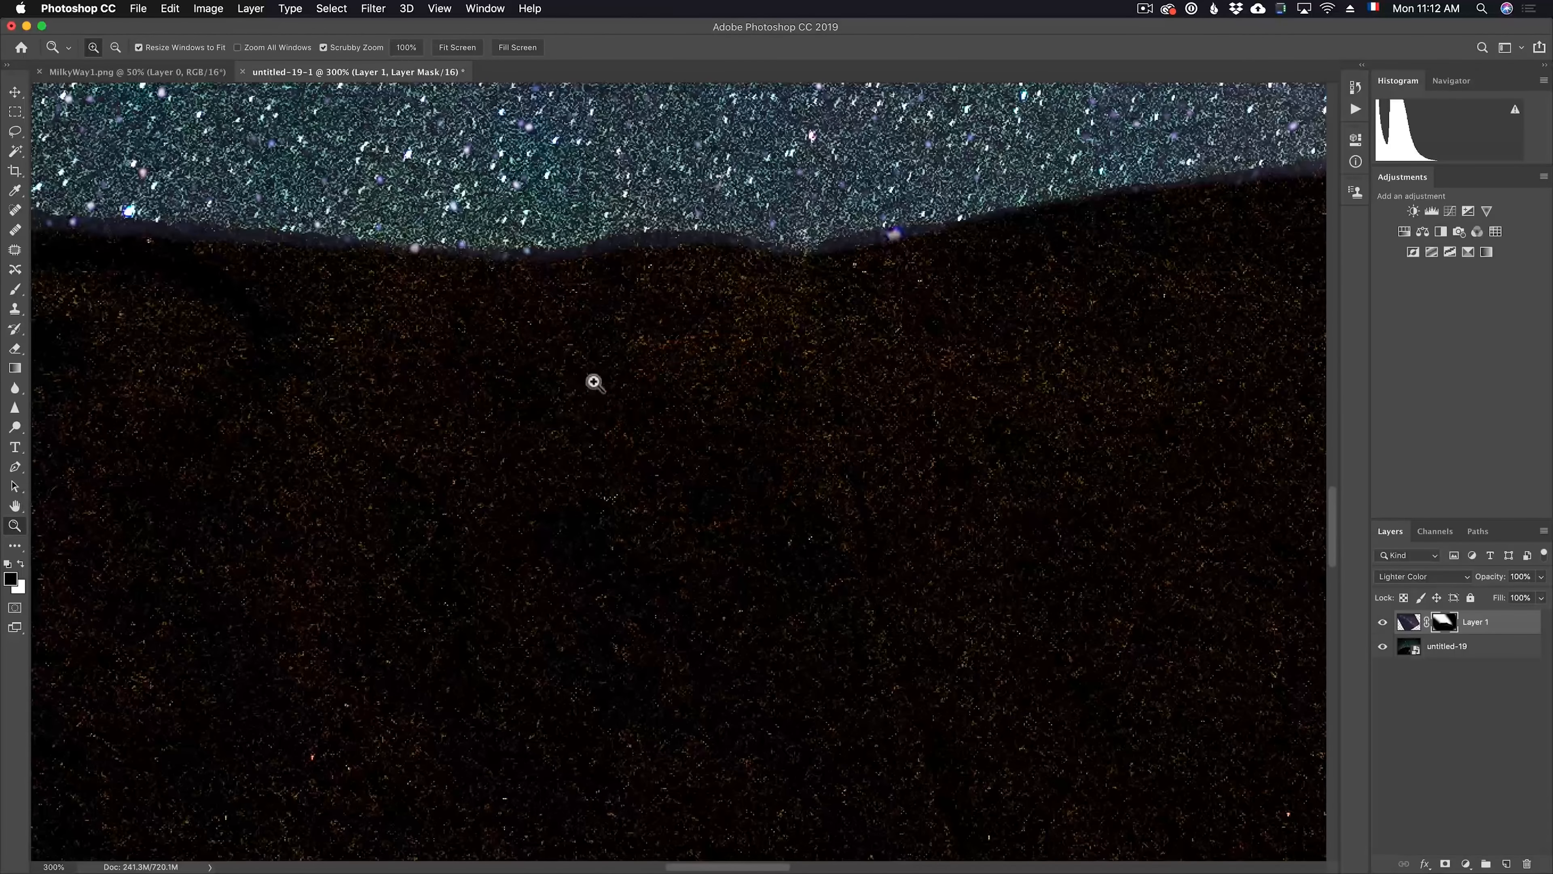
key("b")
mouse_move(728, 425)
left_mouse_down()
mouse_move(545, 440)
mouse_move(531, 457)
left_mouse_up()
left_click(716, 287)
left_click(627, 290, "shift")
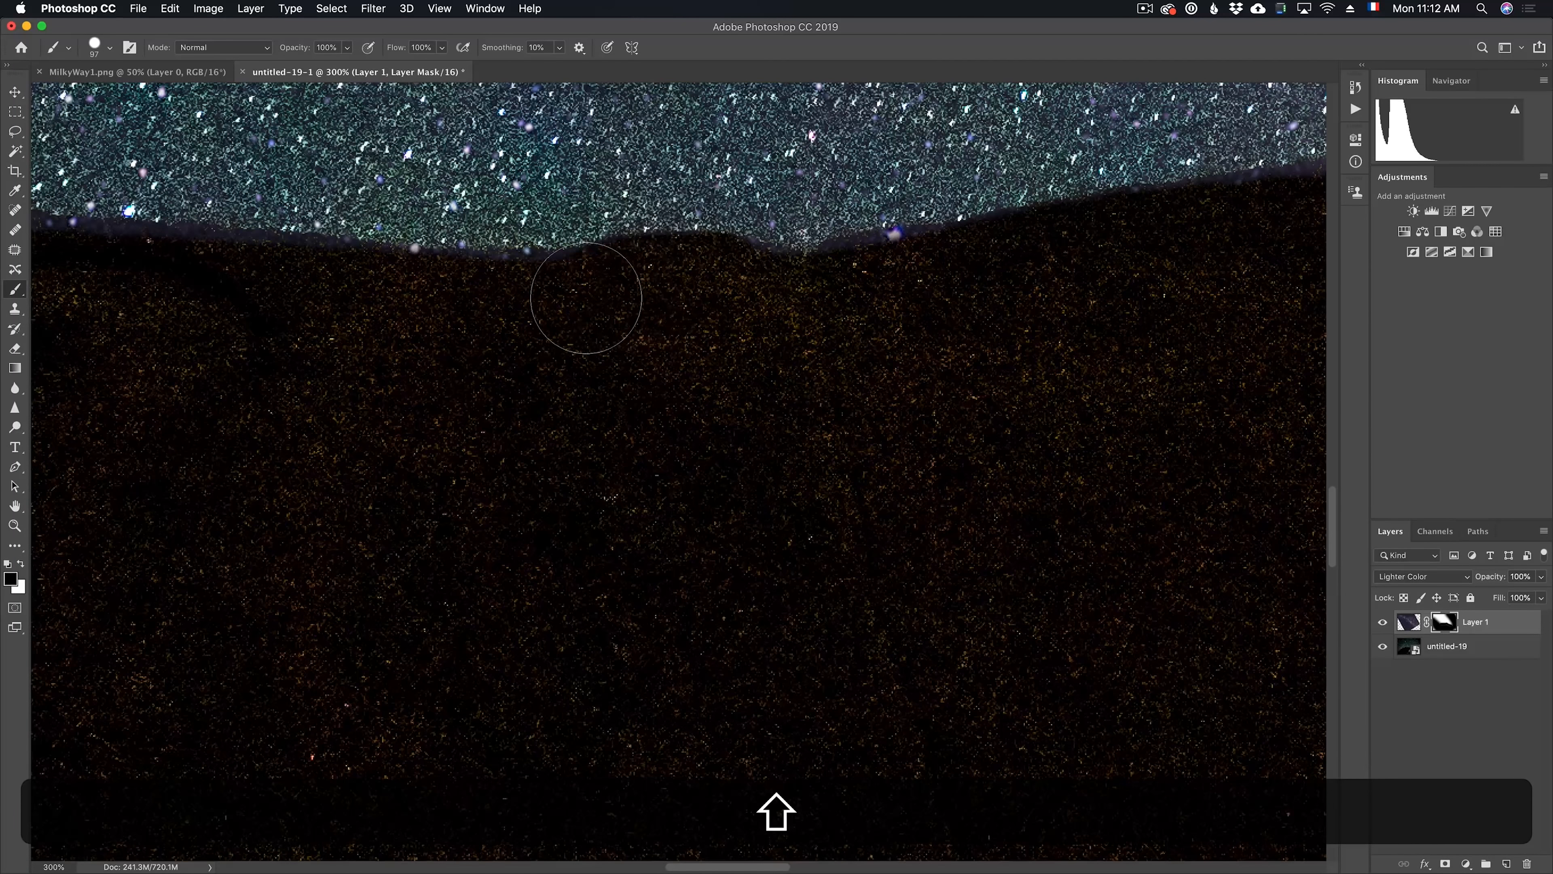
left_click(481, 310, "shift")
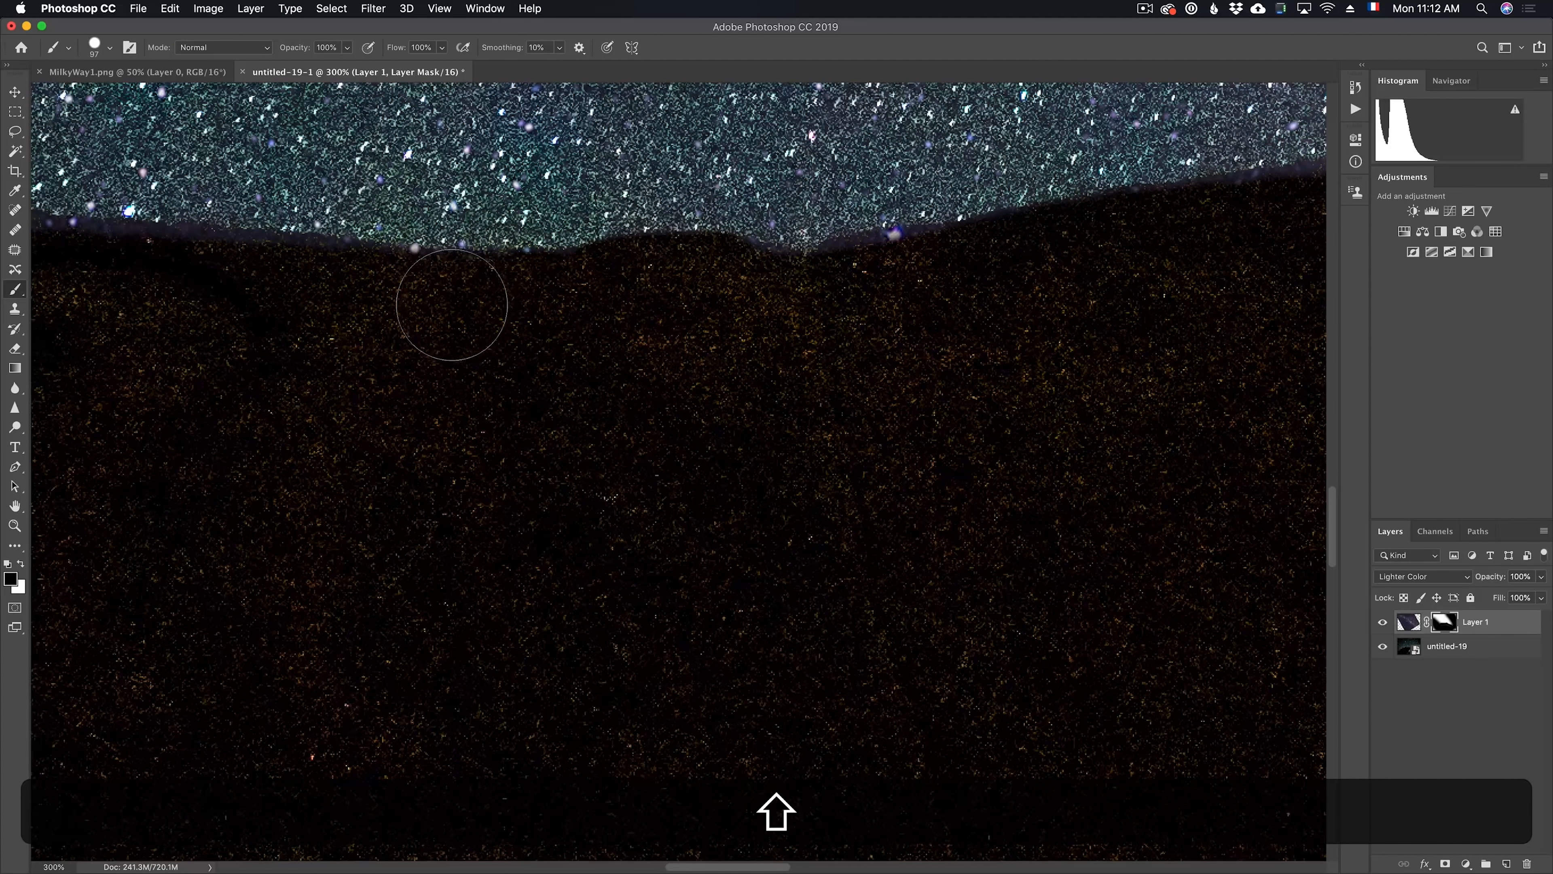
left_click(170, 282, "shift")
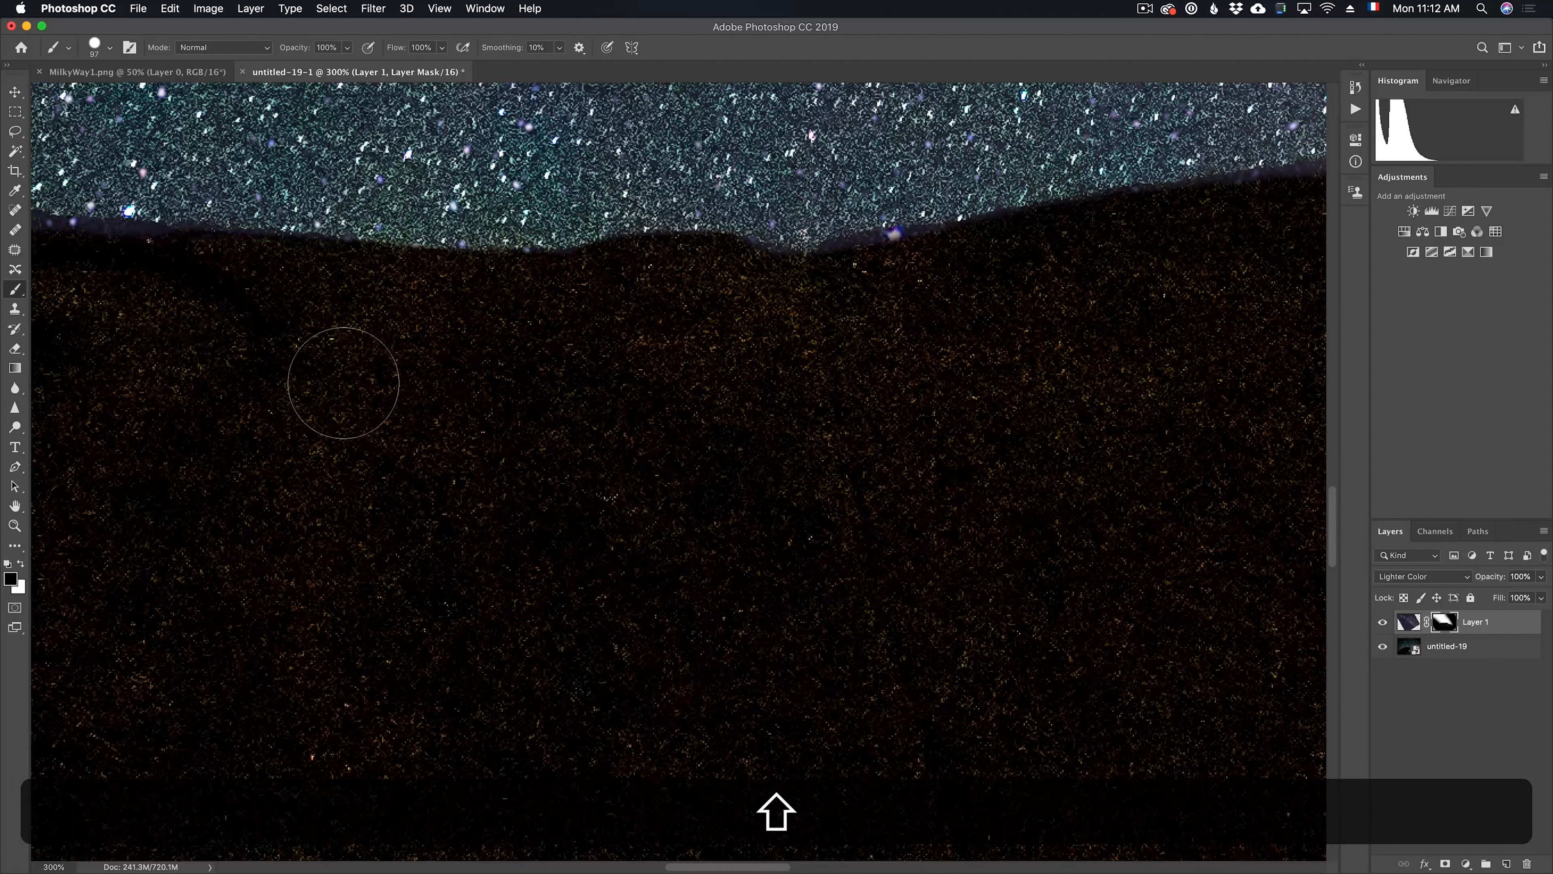
Mask out the remaining fringe along the top and outer slope of the left hump with black strokes
key("space")
left_click_drag(343, 382, 1011, 476)
left_click(548, 353, "shift")
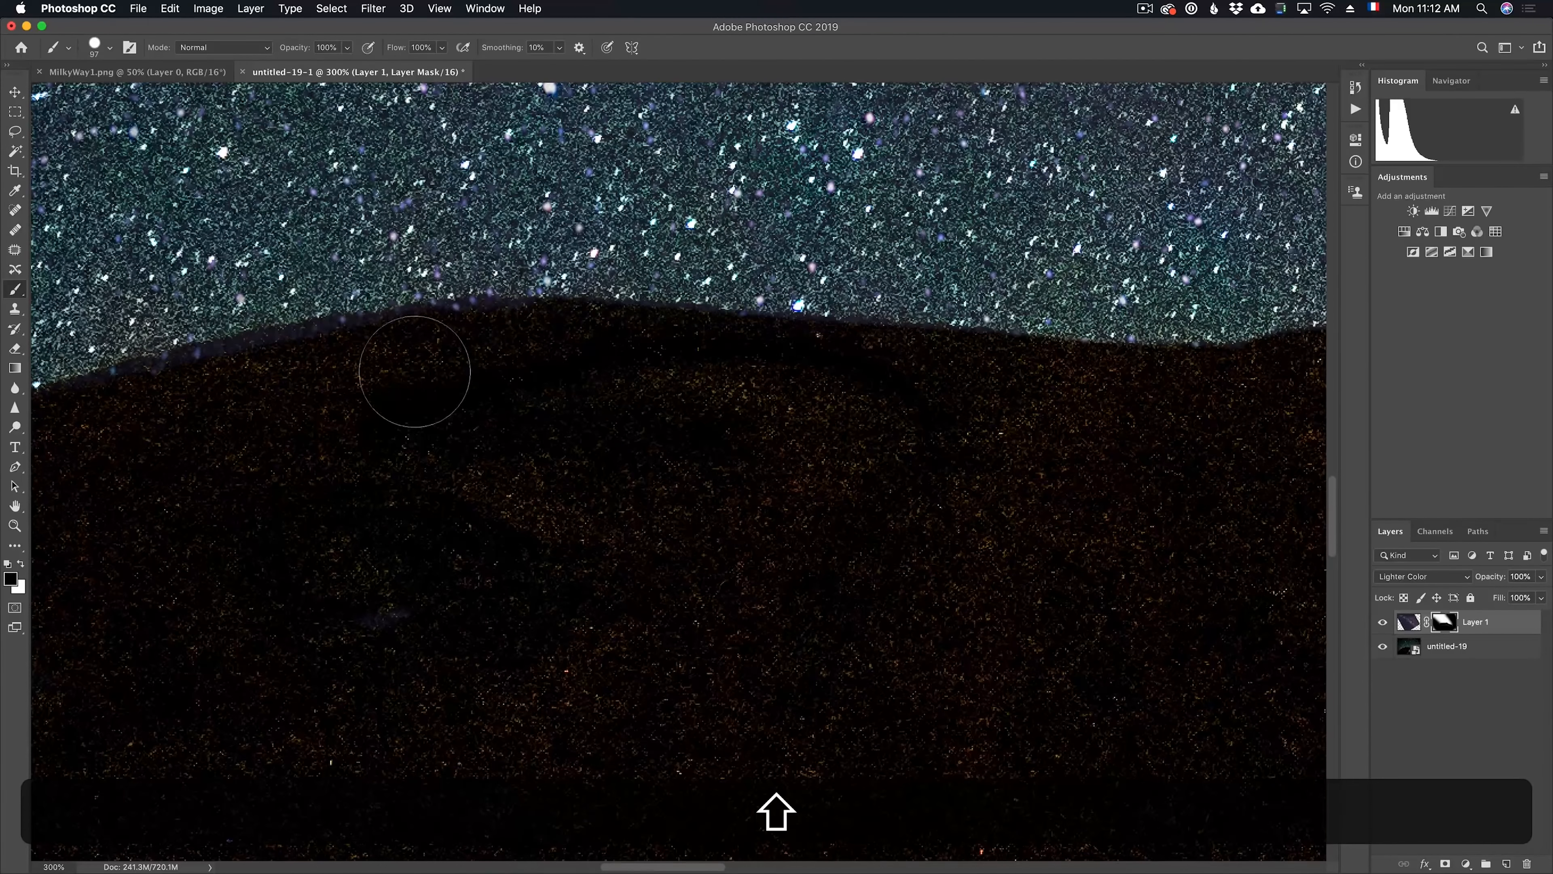
key("space")
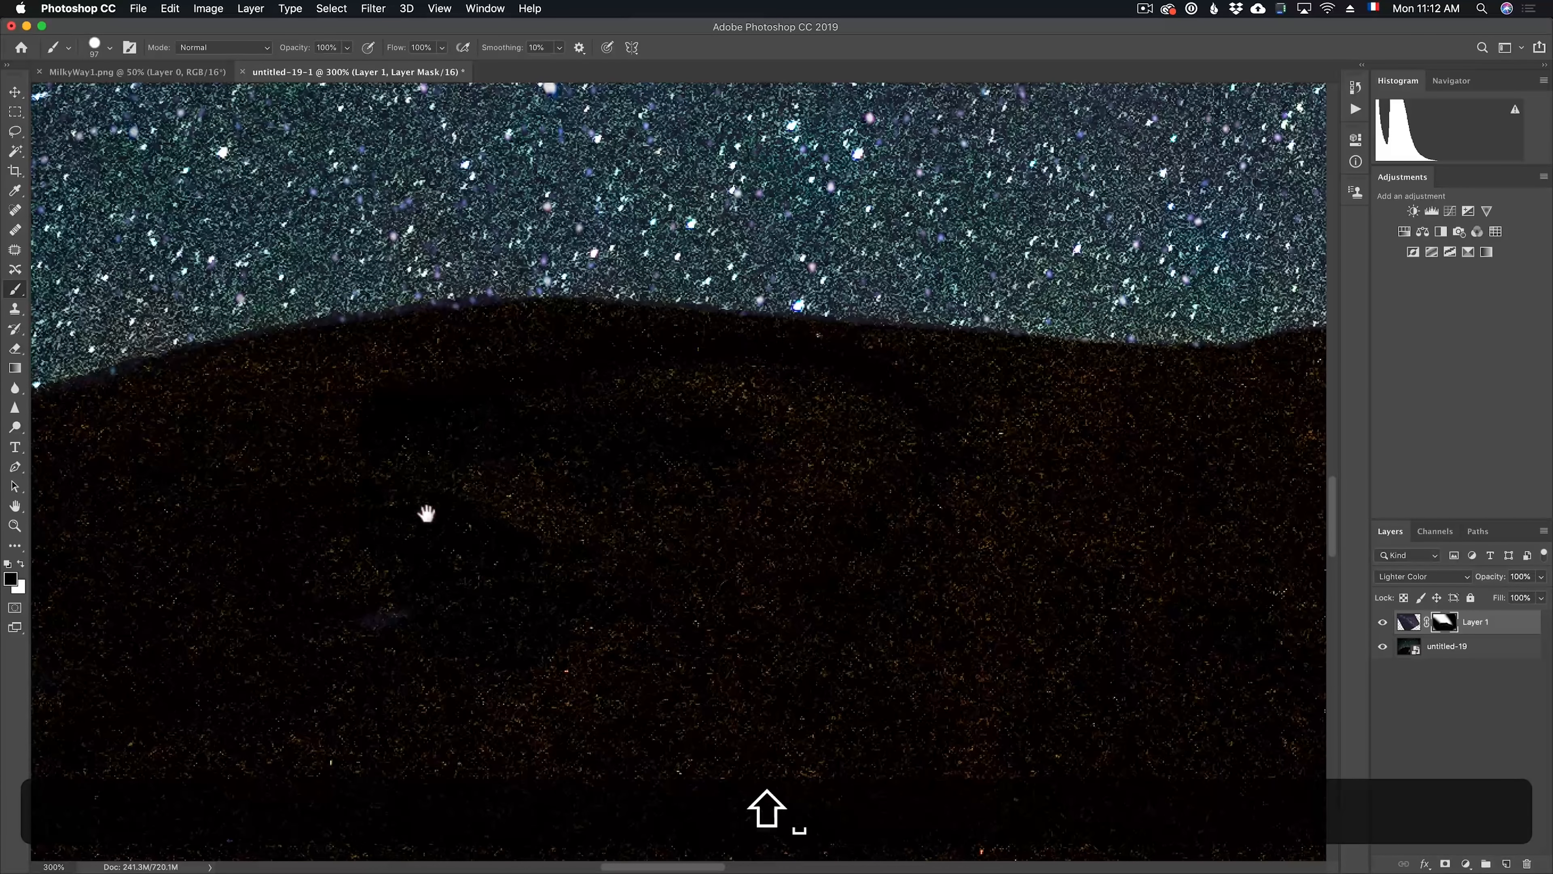
left_click_drag(427, 514, 943, 444)
mouse_move(496, 405)
left_mouse_down()
mouse_move(381, 430)
mouse_move(446, 584)
left_mouse_up()
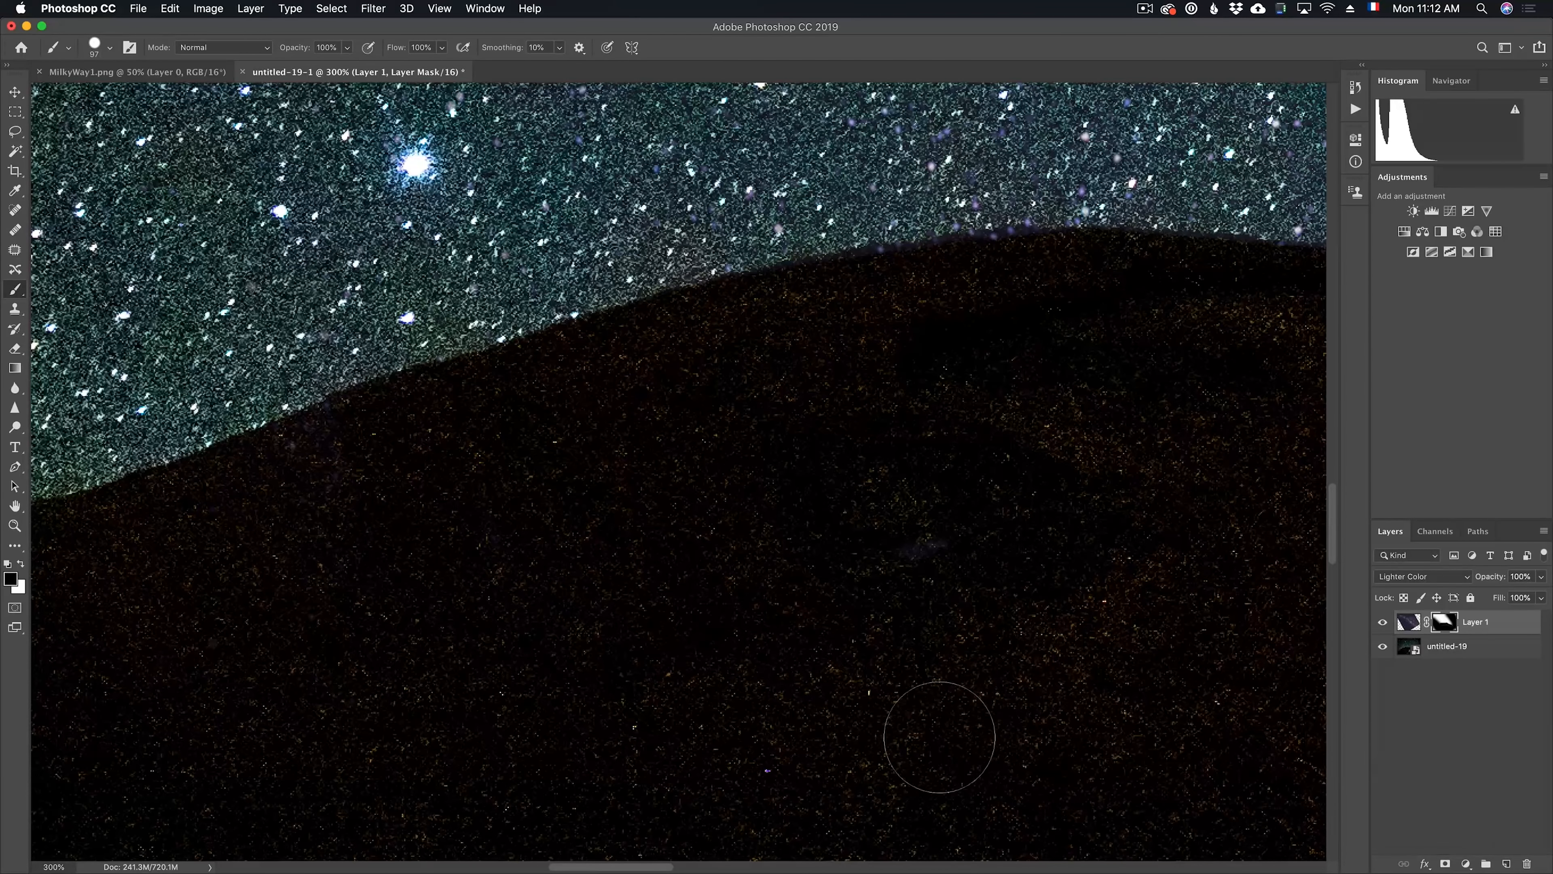
Reopen the untitled-19 smart object in Camera Raw and set its Temperature to 3900 and Tint to +25
key("alt+z")
scroll(956, 569, "down", 10)
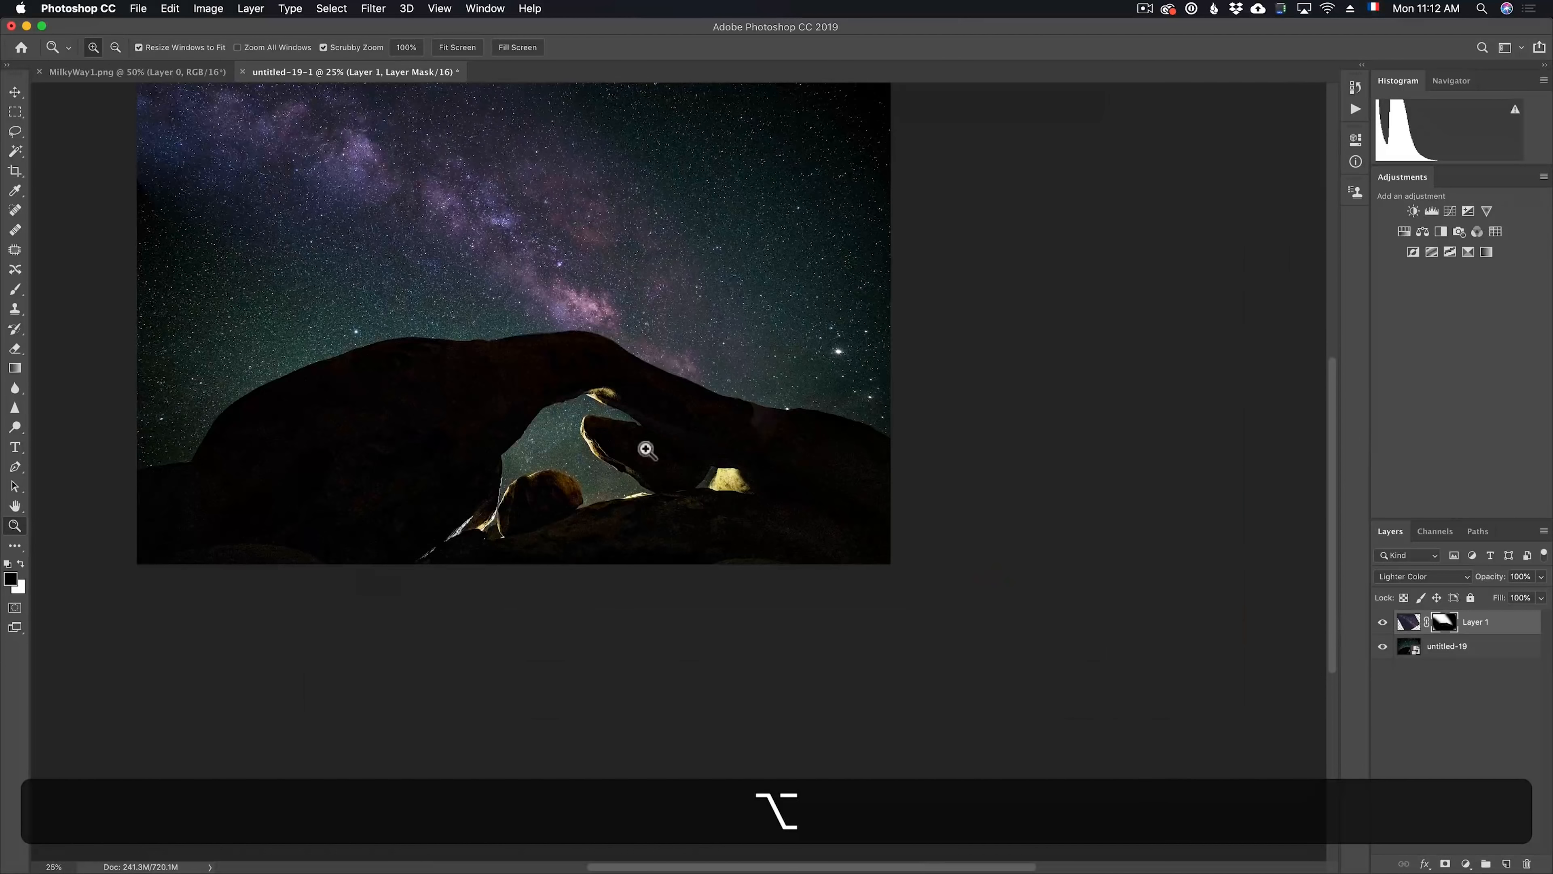
left_click(426, 324)
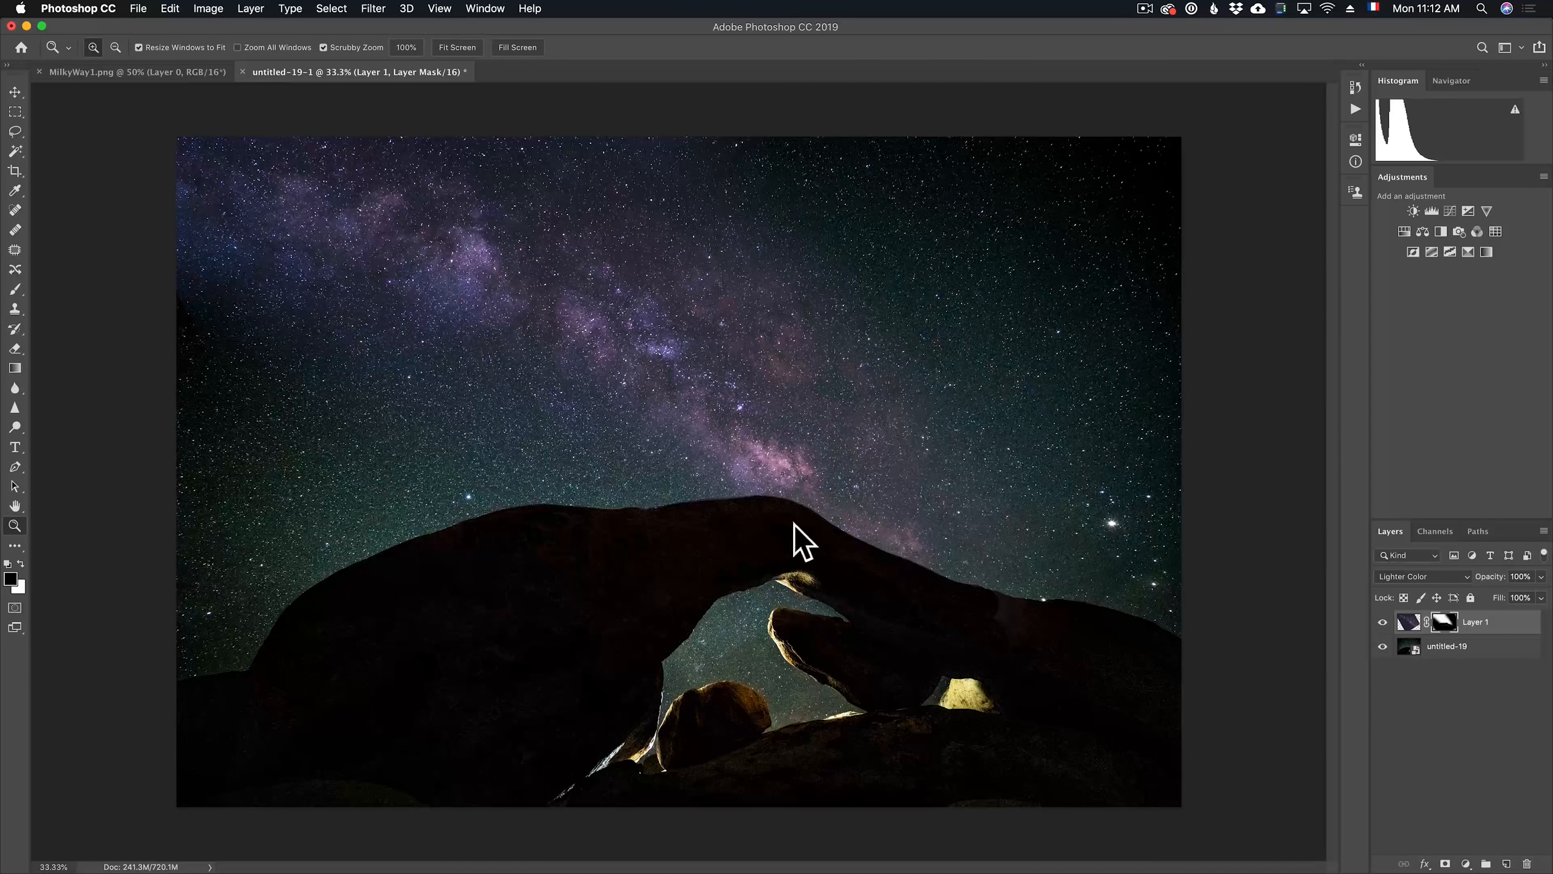
left_click(1407, 652)
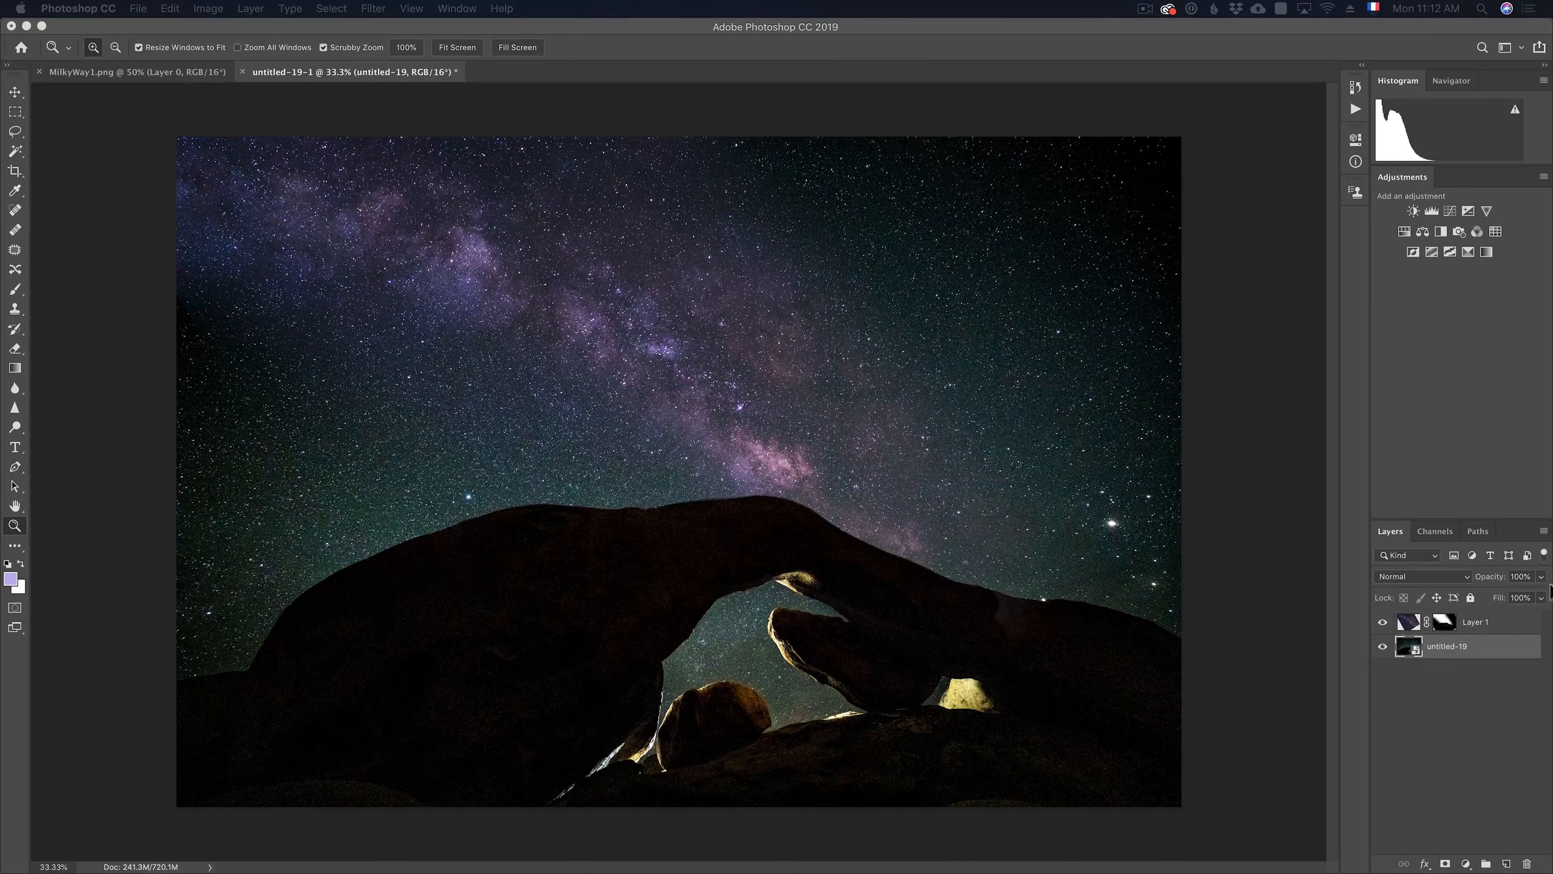
left_click_drag(1196, 87, 683, 95)
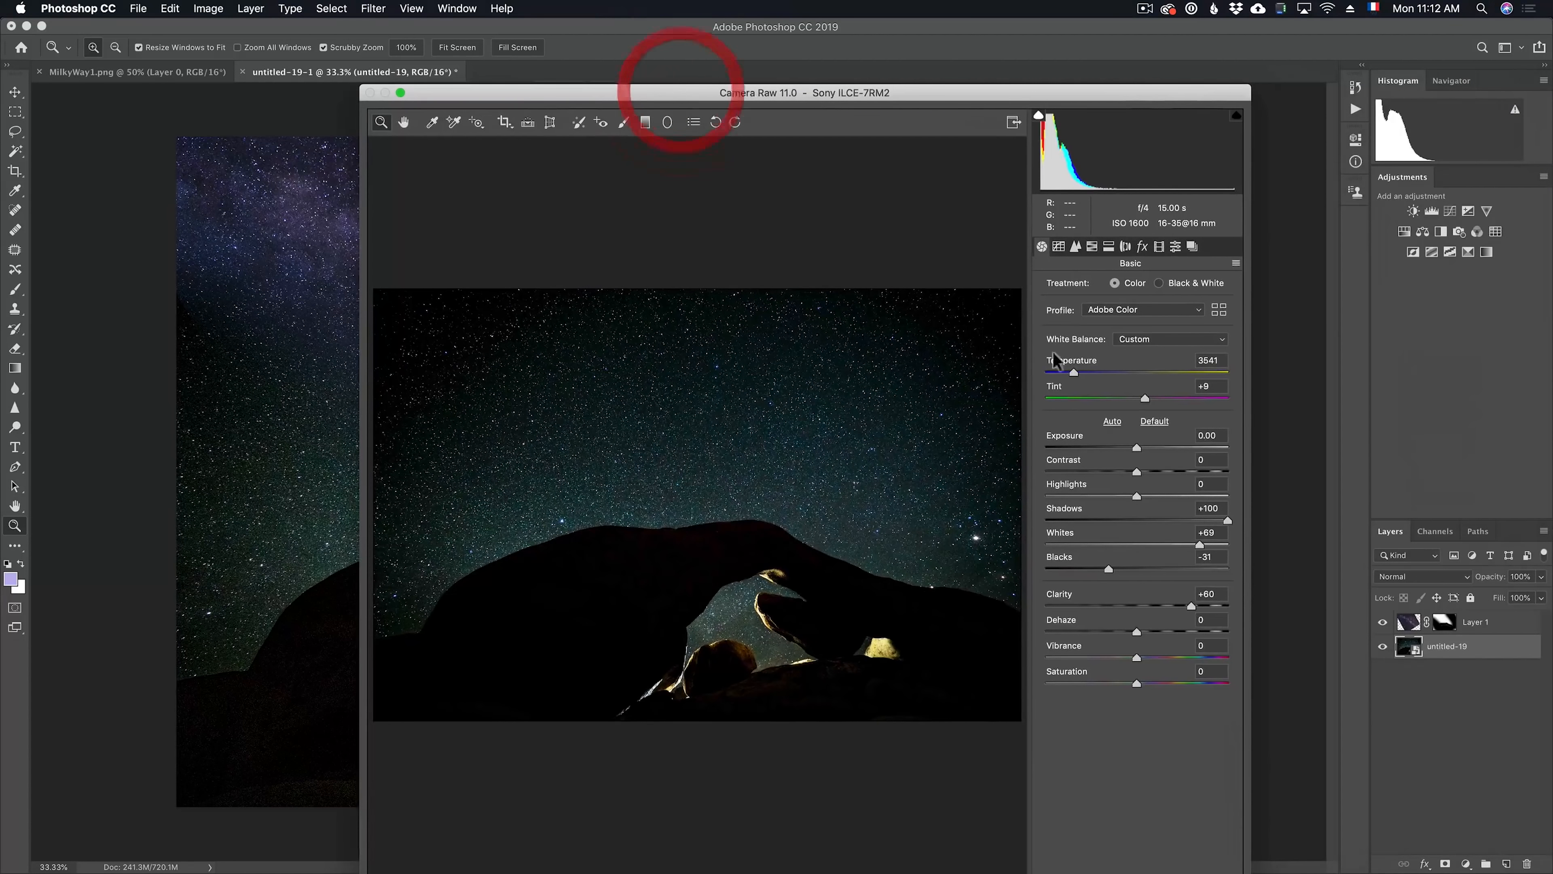
left_click(1159, 401)
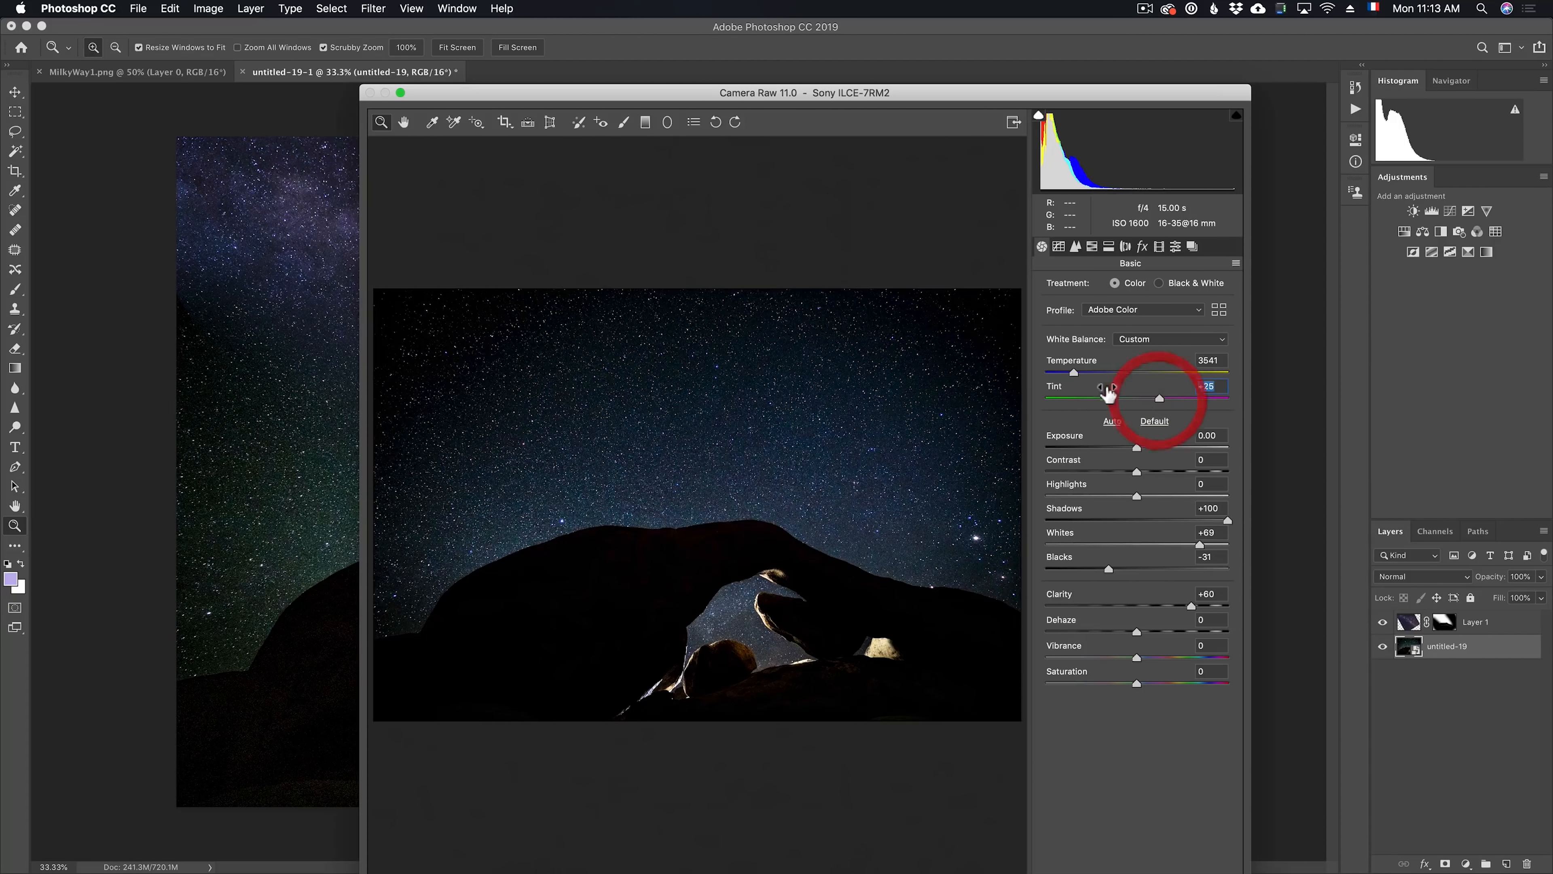
left_click(1081, 374)
left_click_drag(869, 104, 801, 37)
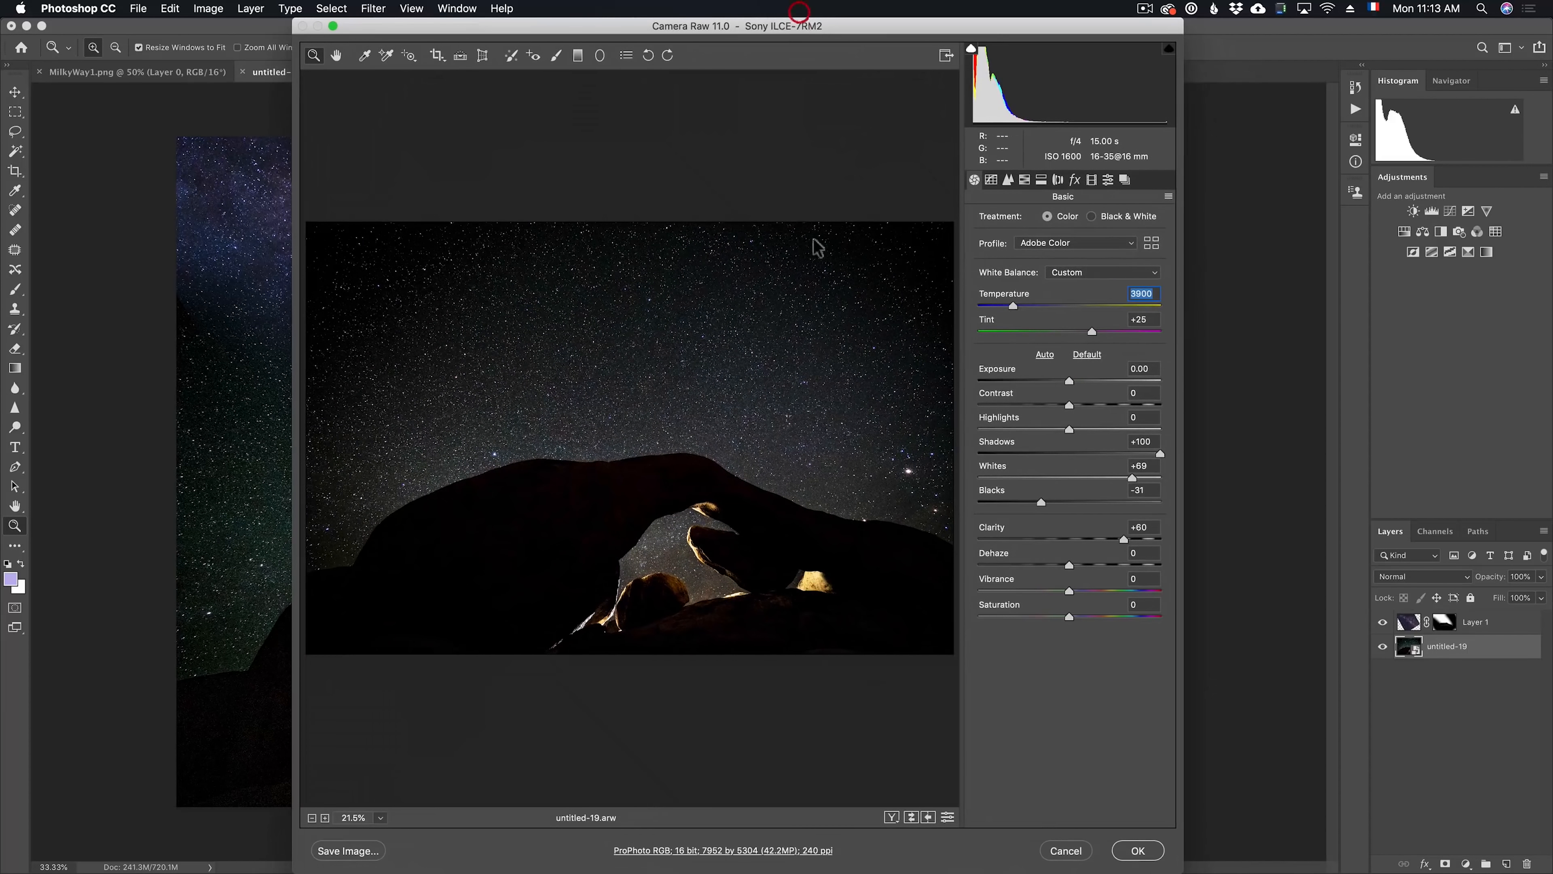
left_click(1141, 851)
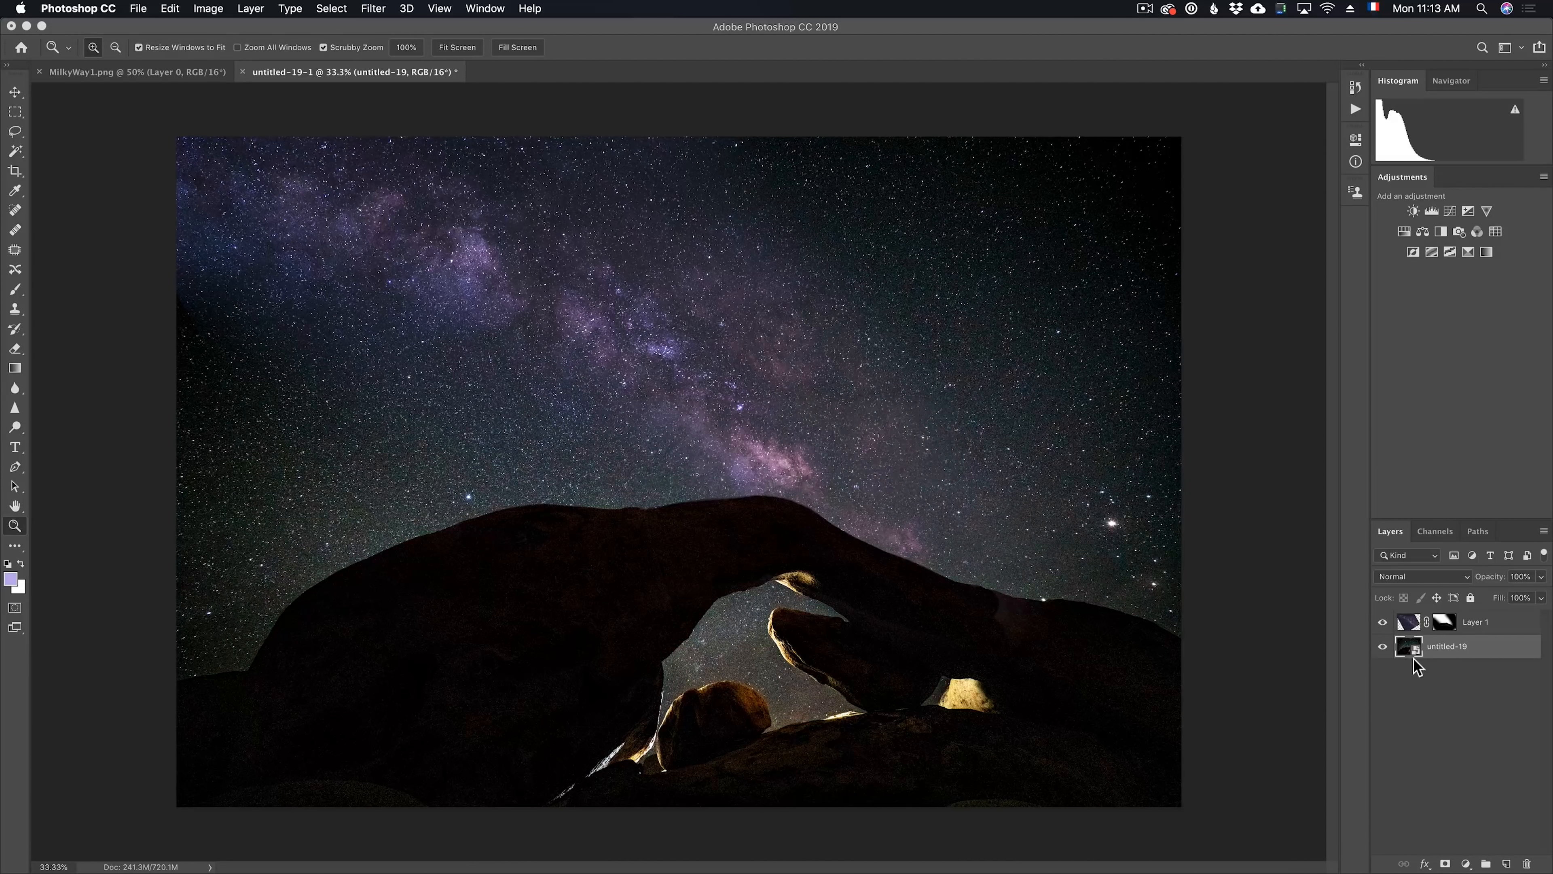
left_click(1383, 622)
Switch to Lightroom Classic and develop the Grand Canal photo with Tint +30, Highlights -100, Shadows +100, Whites +52 and Blacks -29
key("super+Tab")
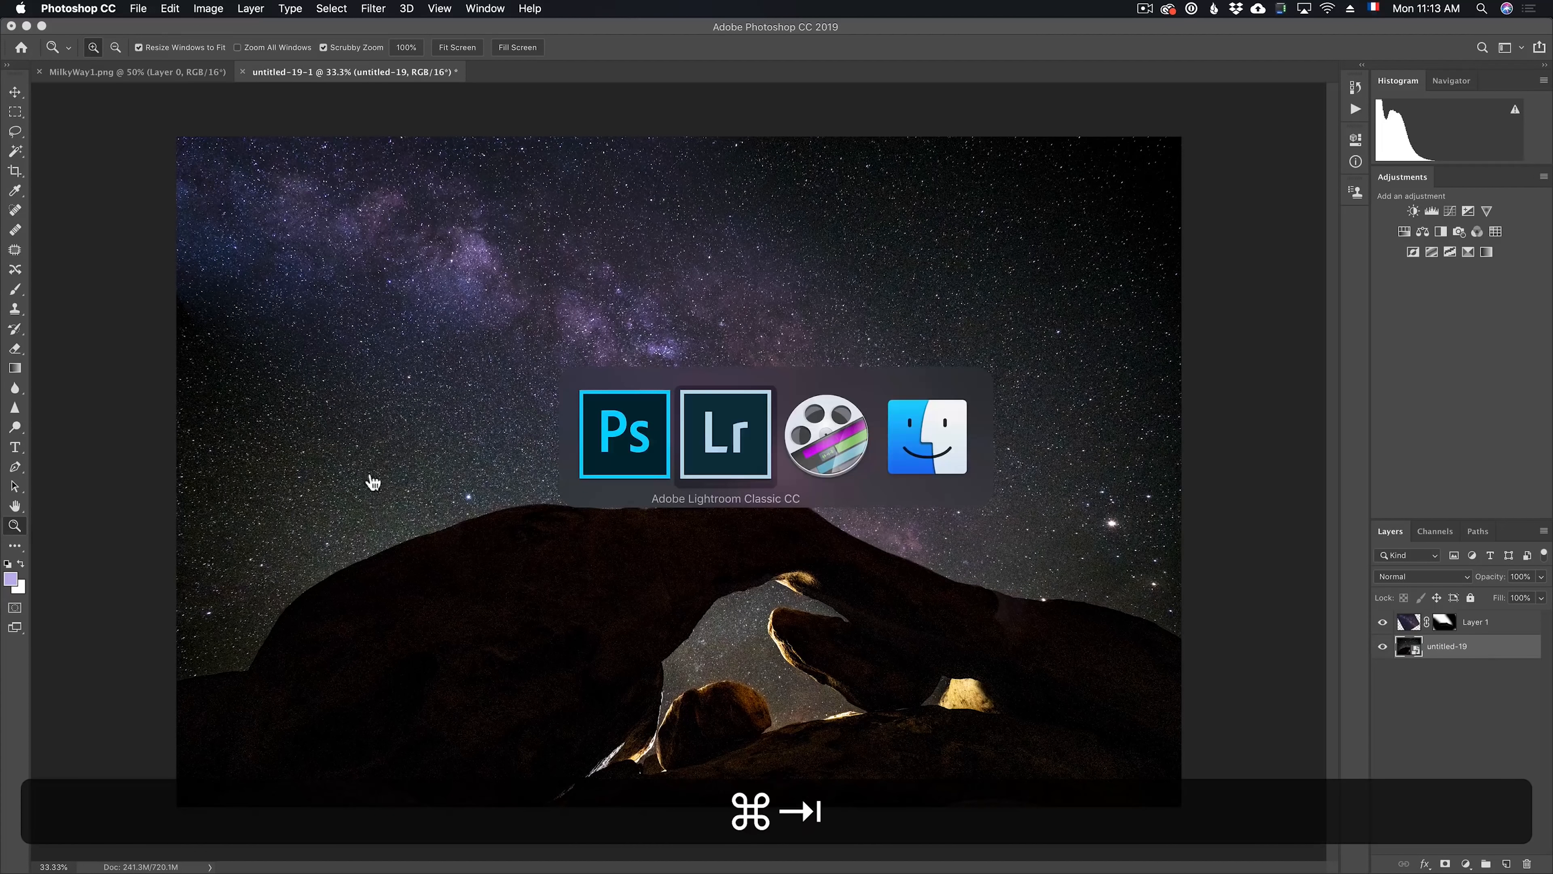
left_click(728, 472)
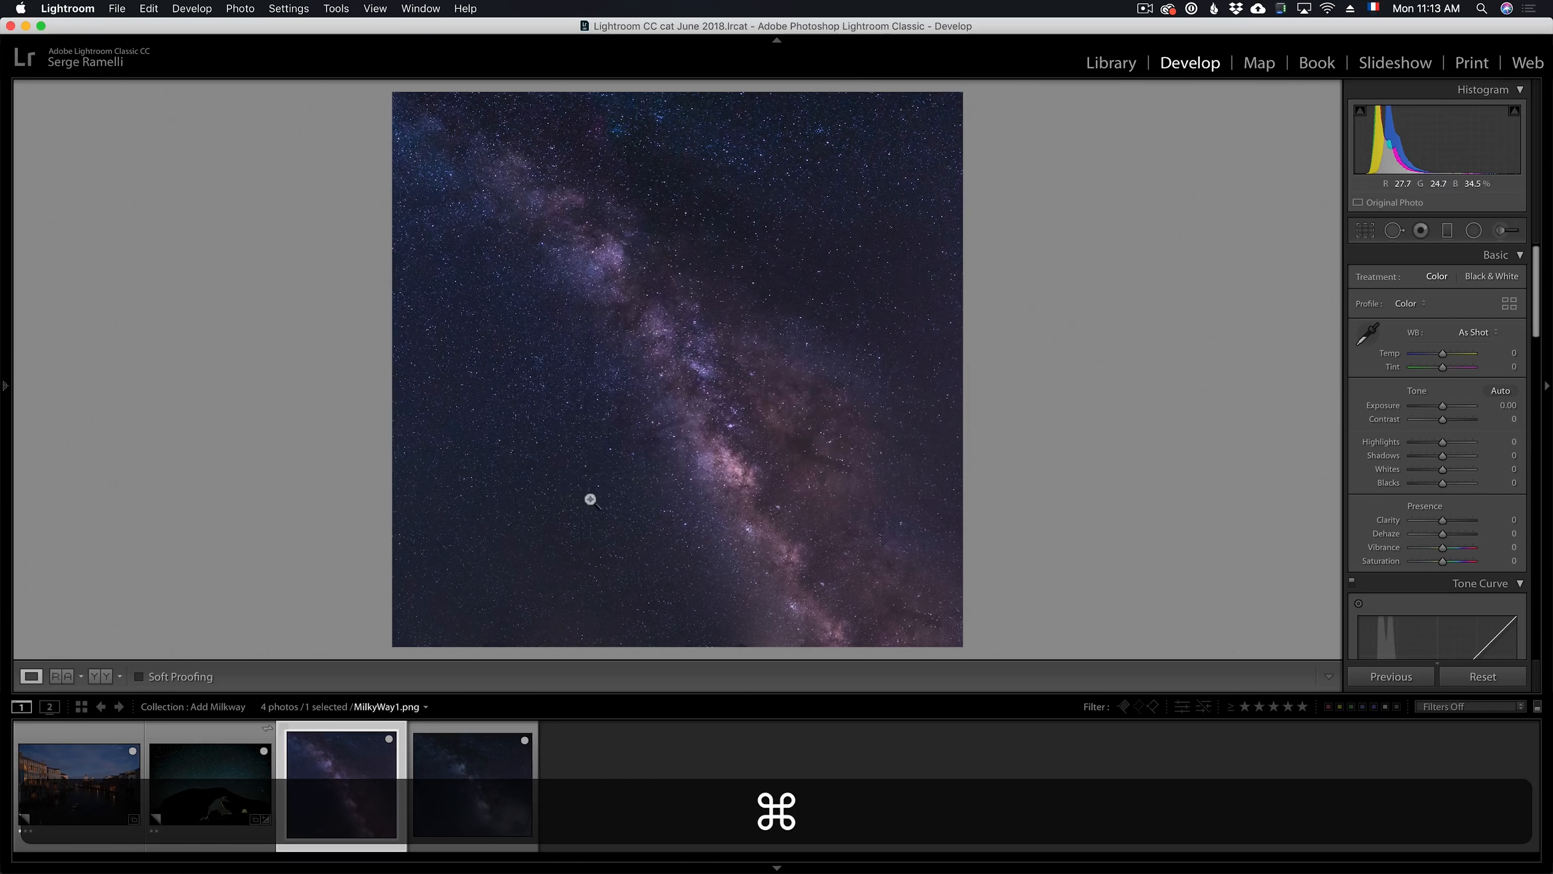
left_click(102, 793)
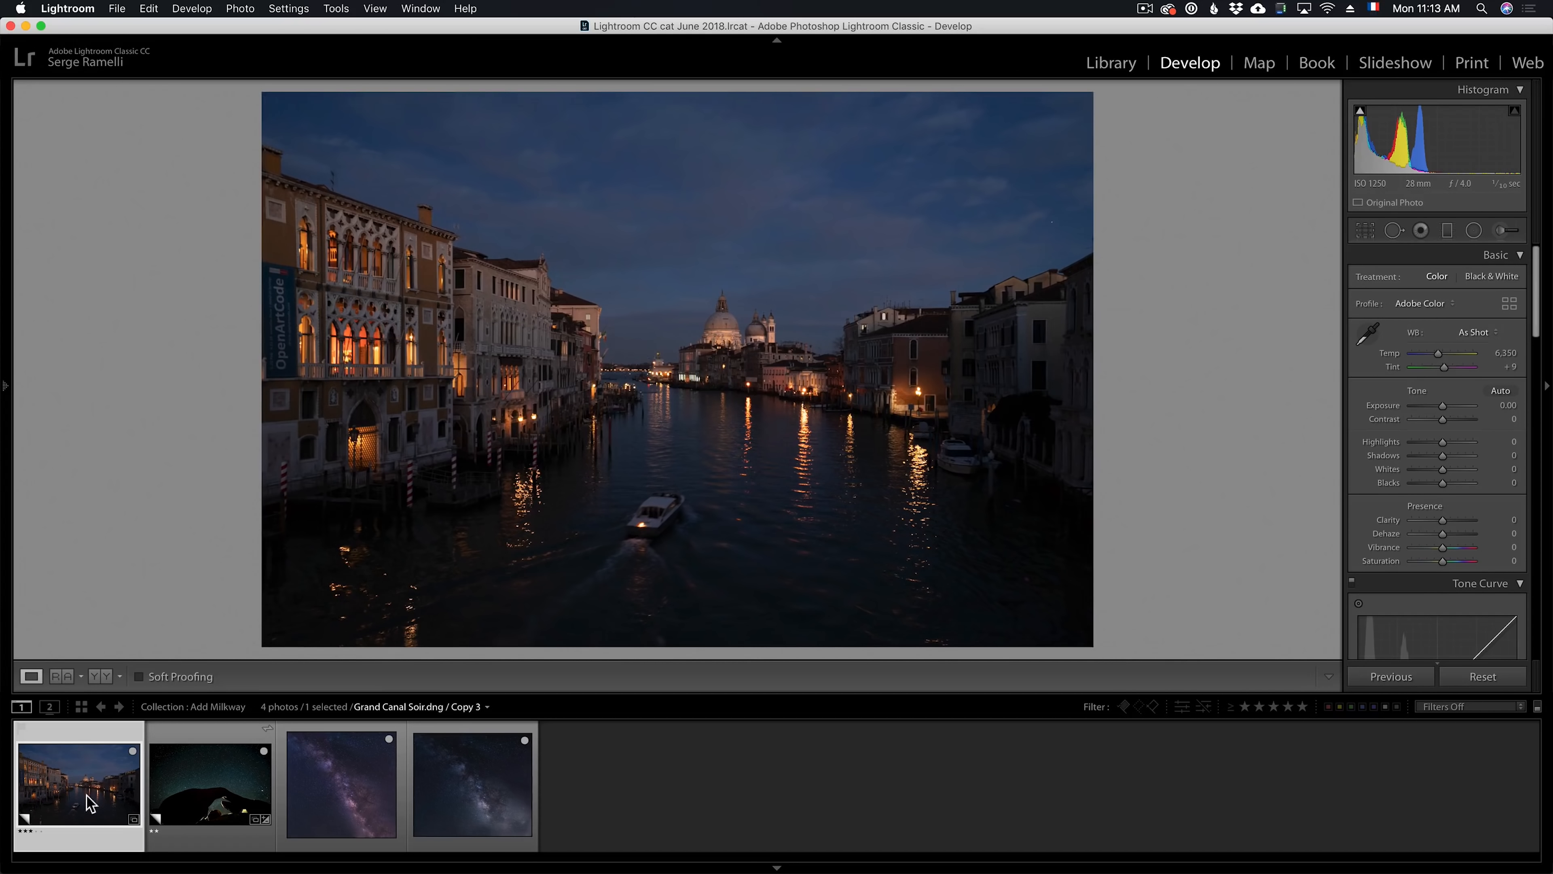
mouse_move(1450, 456)
left_mouse_down()
mouse_move(1485, 464)
mouse_move(1434, 483)
left_mouse_up()
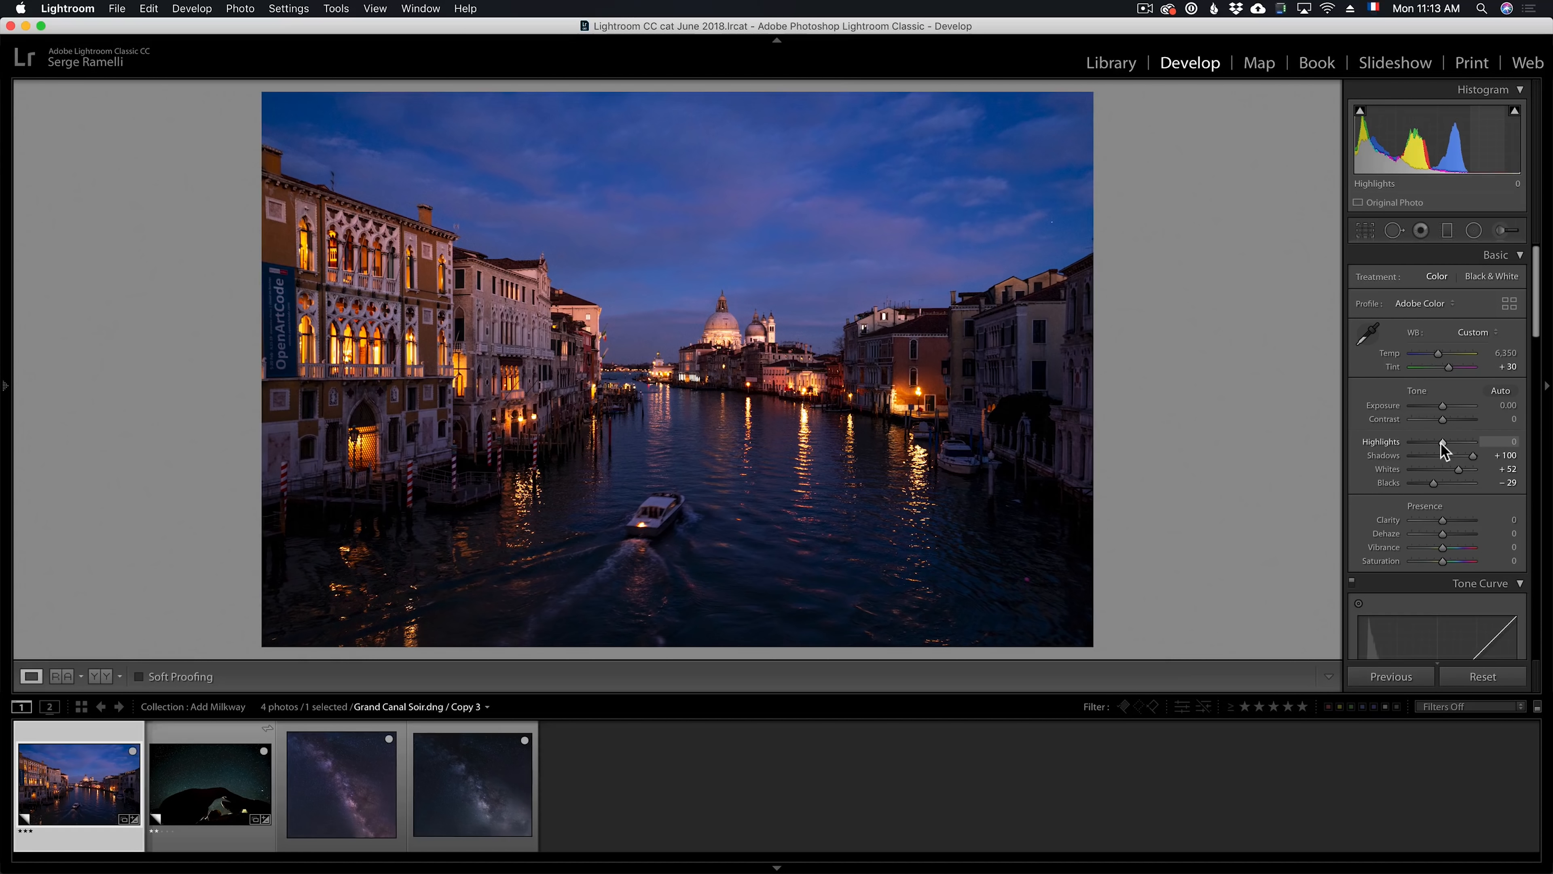
left_click_drag(1443, 450, 1390, 451)
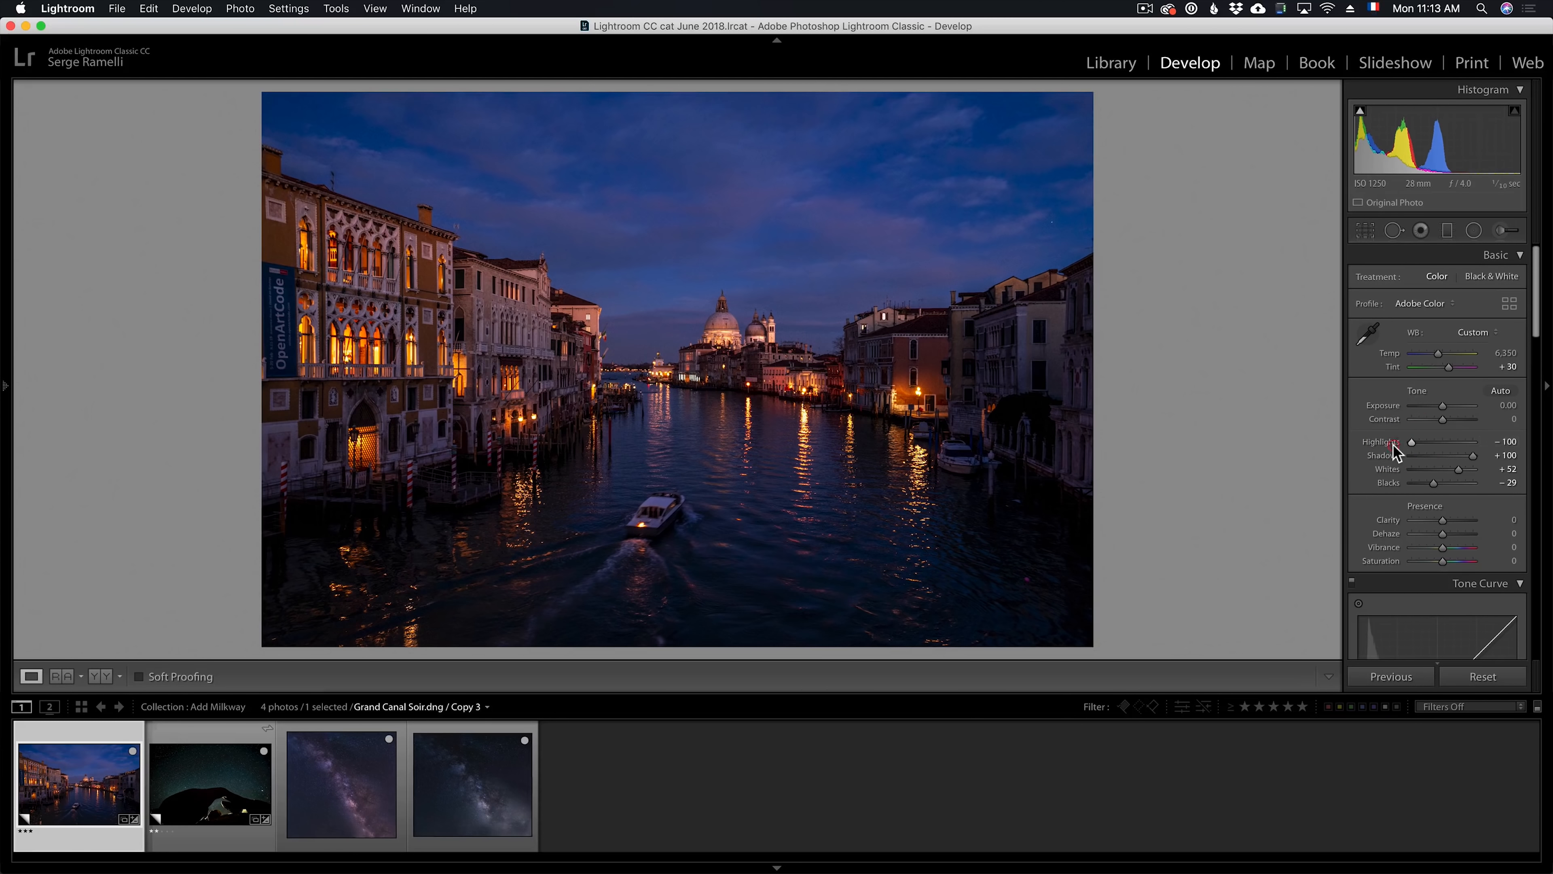
Add a graduated filter from the sky down to the canal with Exposure -0.87 and Saturation -17
left_click(1448, 231)
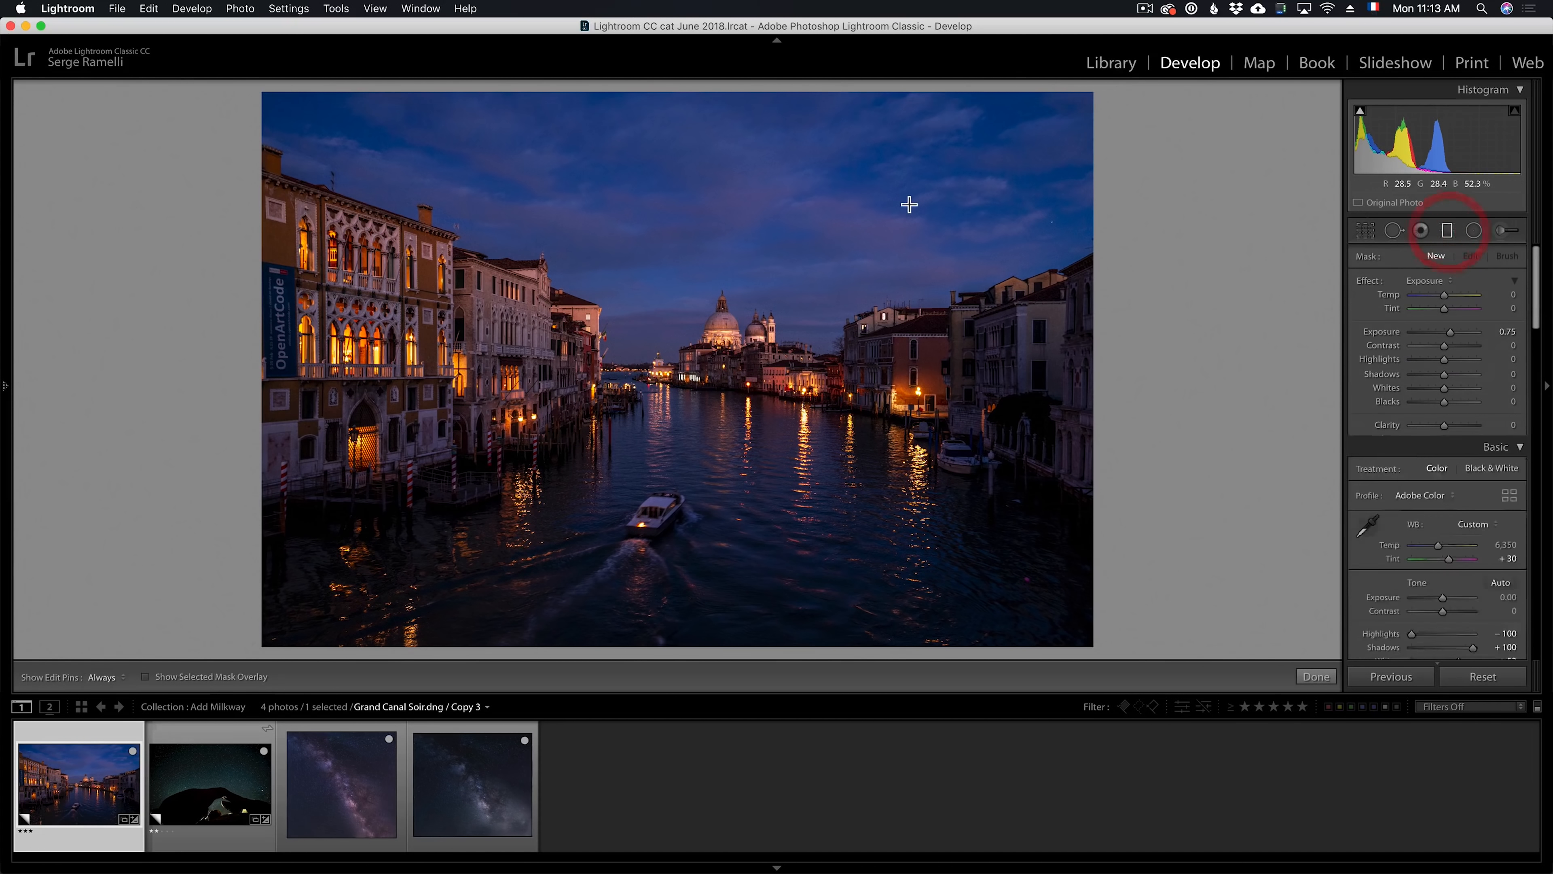
left_click_drag(790, 224, 790, 438)
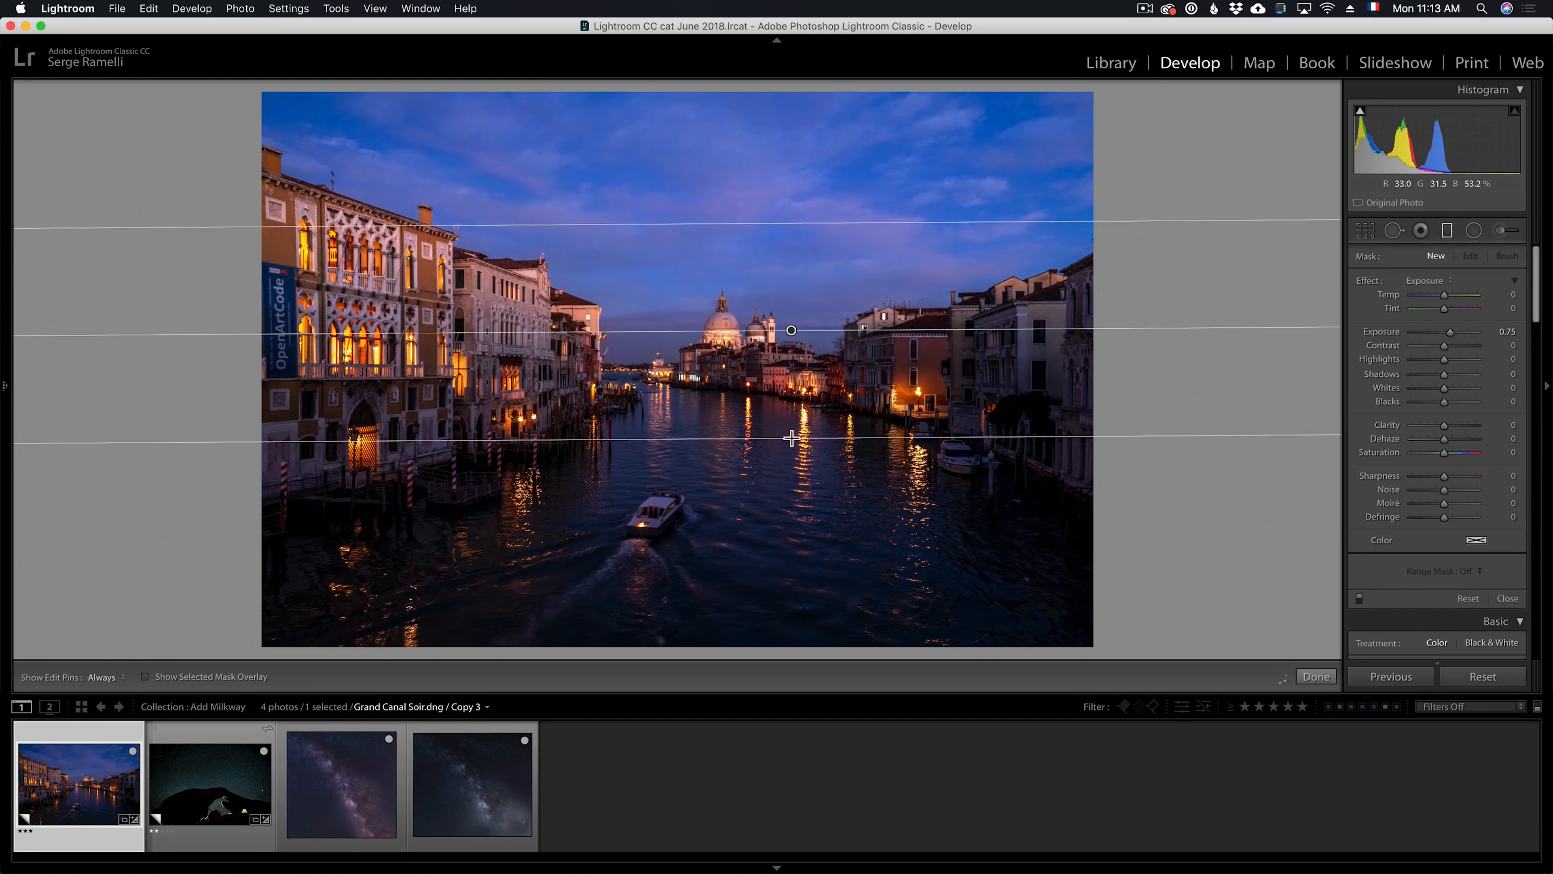
left_click_drag(1453, 332, 1443, 334)
left_click_drag(1444, 452, 1437, 454)
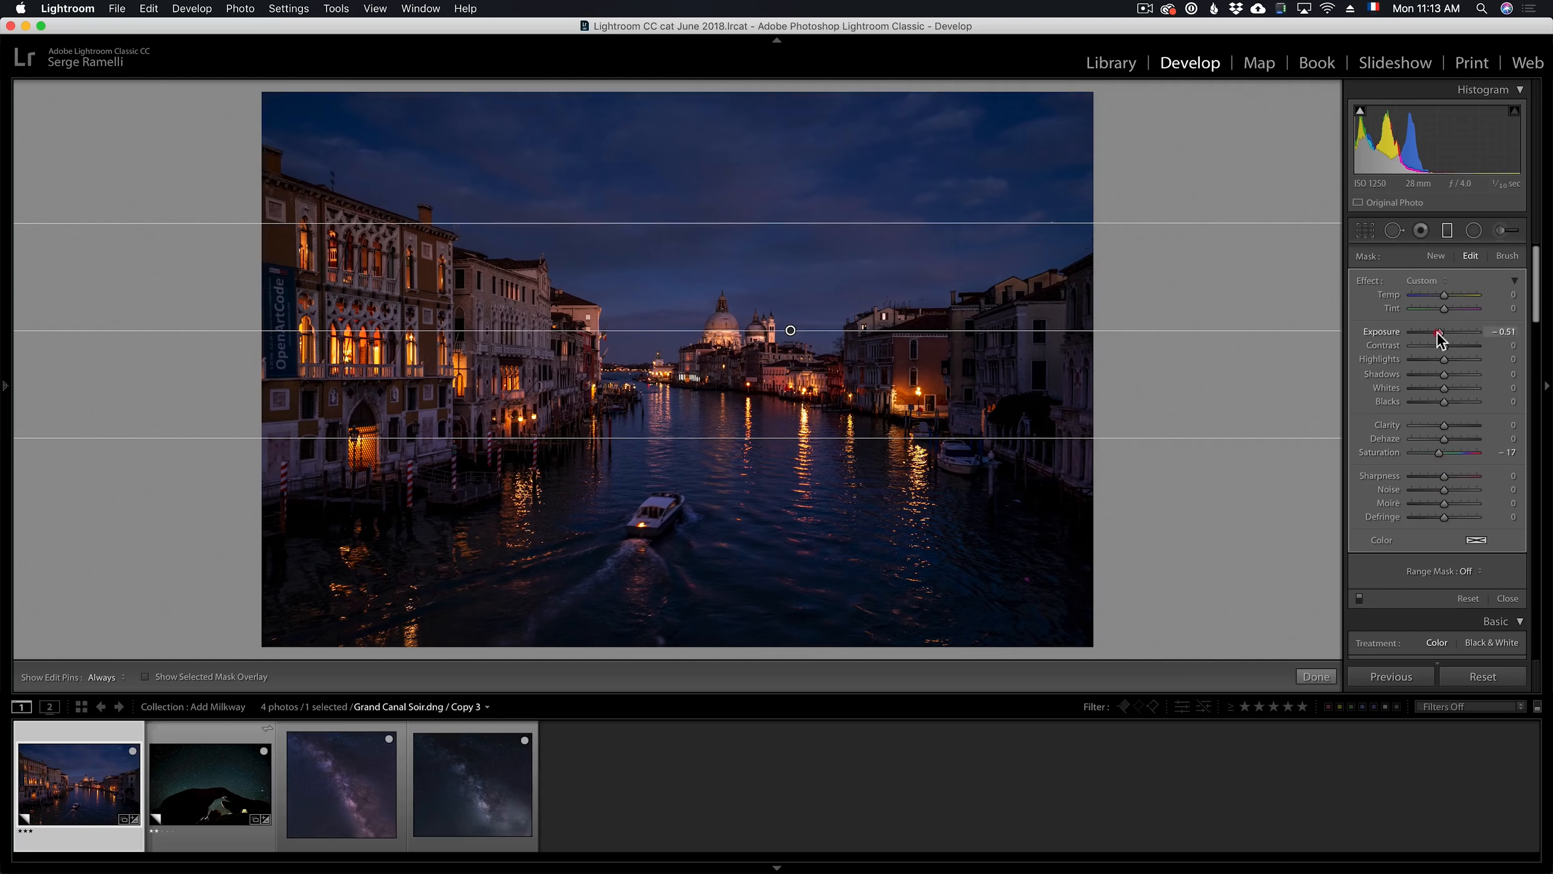
left_click_drag(1433, 333, 1437, 333)
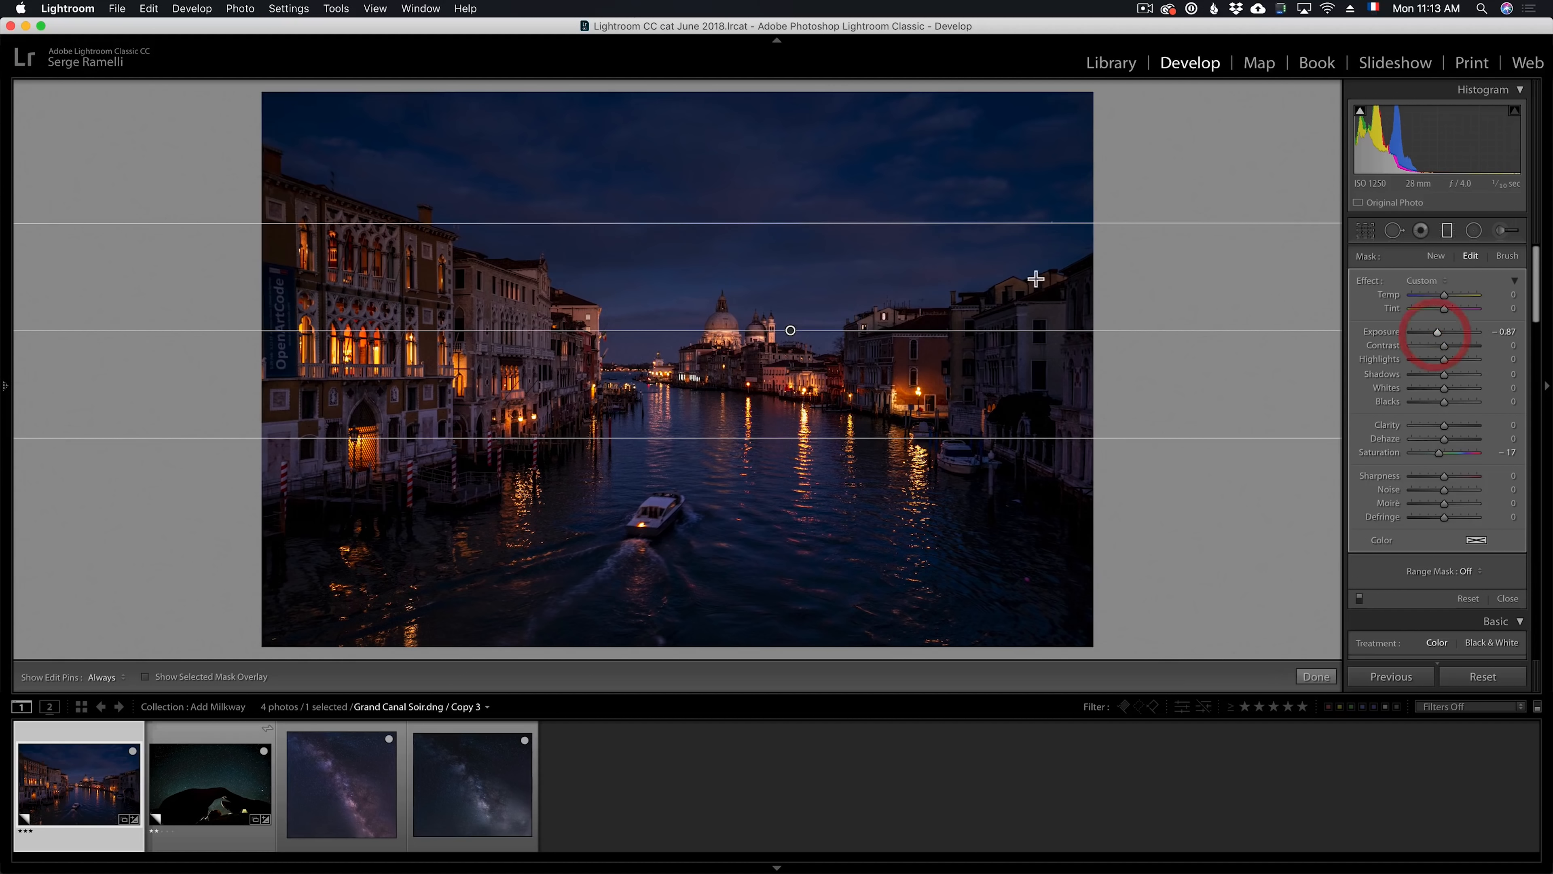
left_click(1309, 675)
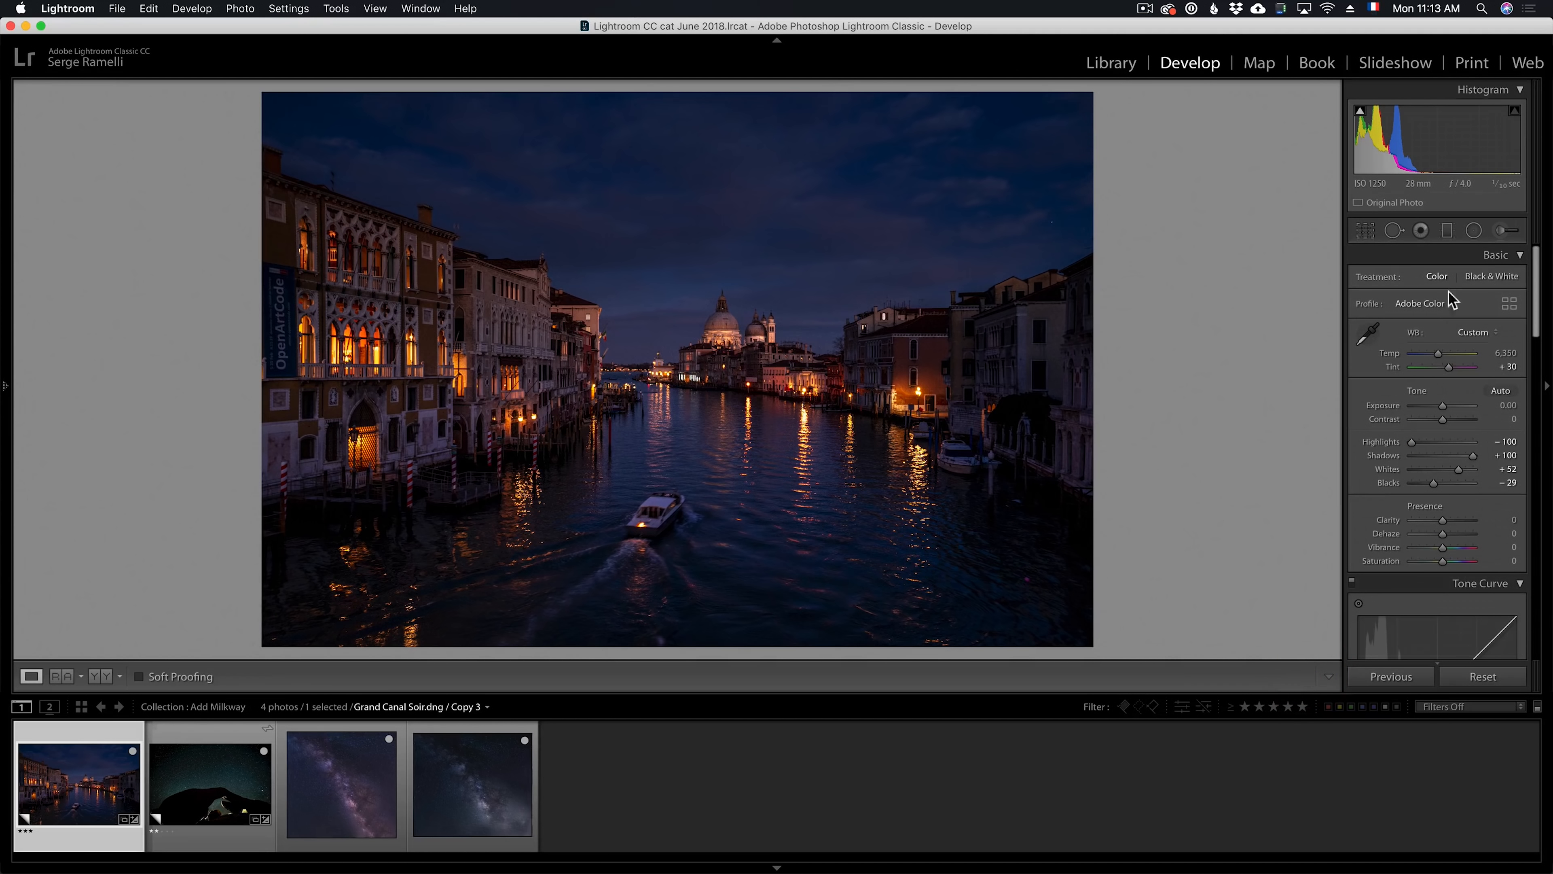
Add an inverted radial filter centred on the domed basilica, spanning the mid-canal buildings, with Exposure 1.10
left_click(1474, 230)
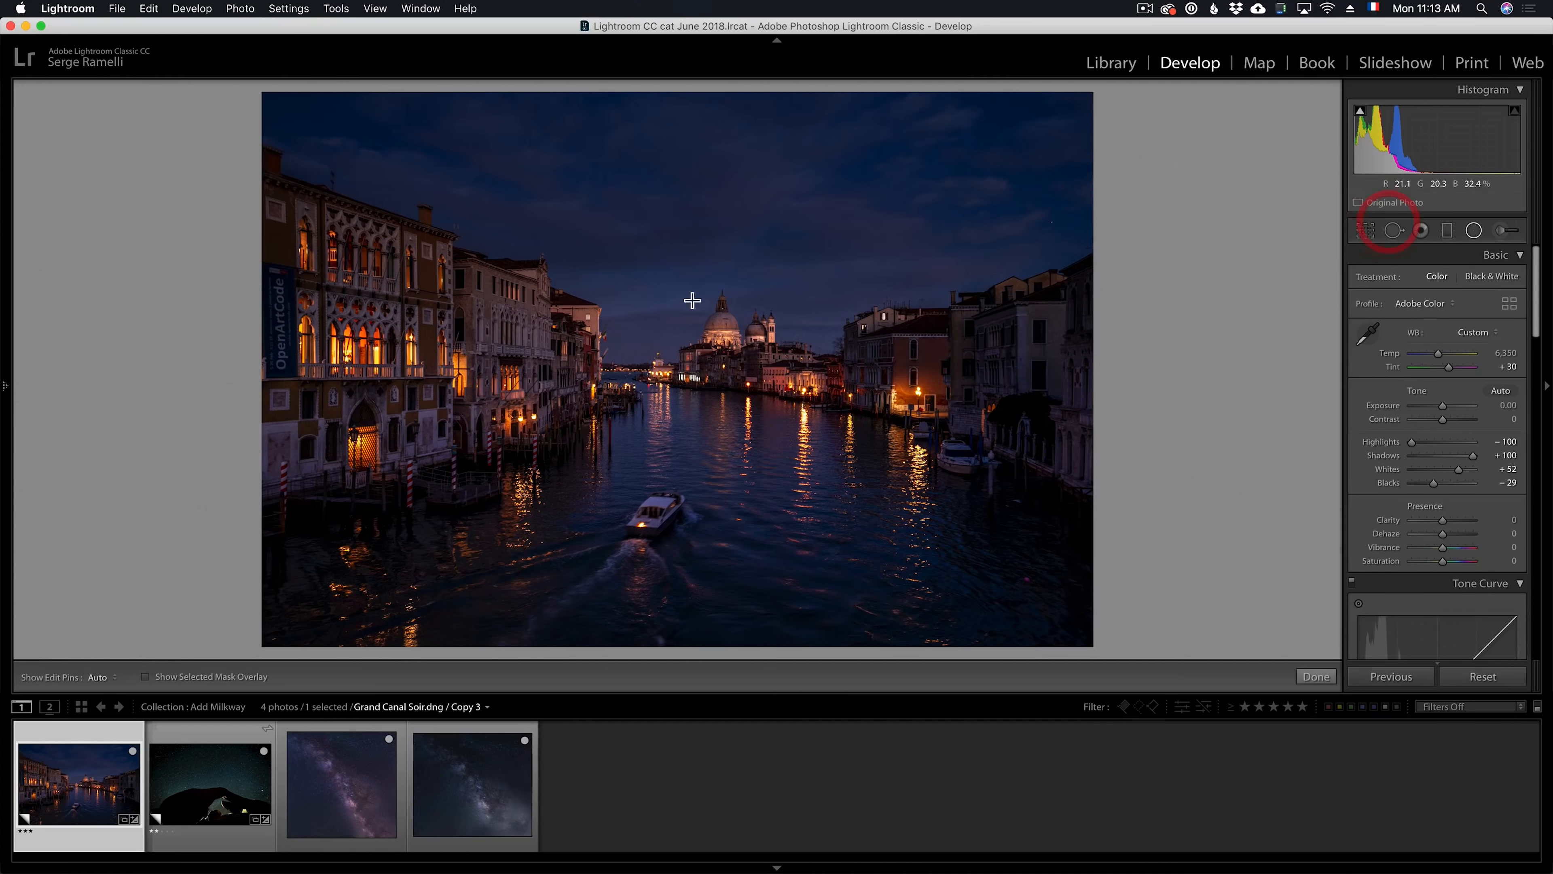
left_click_drag(663, 303, 919, 436)
left_click(1396, 581)
left_click_drag(1460, 569, 1495, 563)
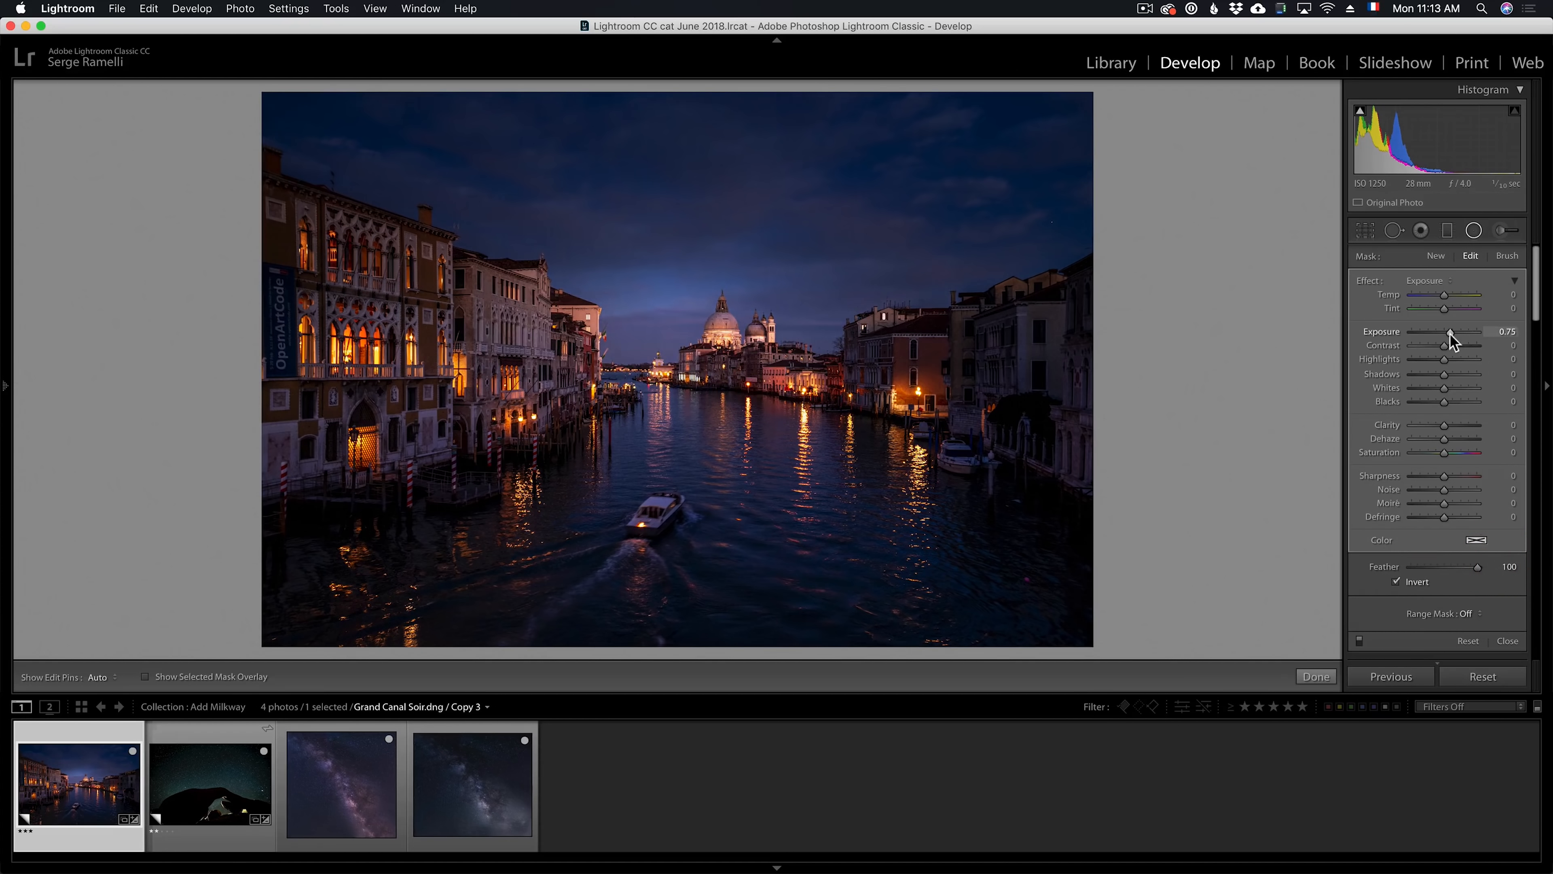
left_click_drag(1451, 331, 1453, 331)
left_click_drag(661, 302, 718, 338)
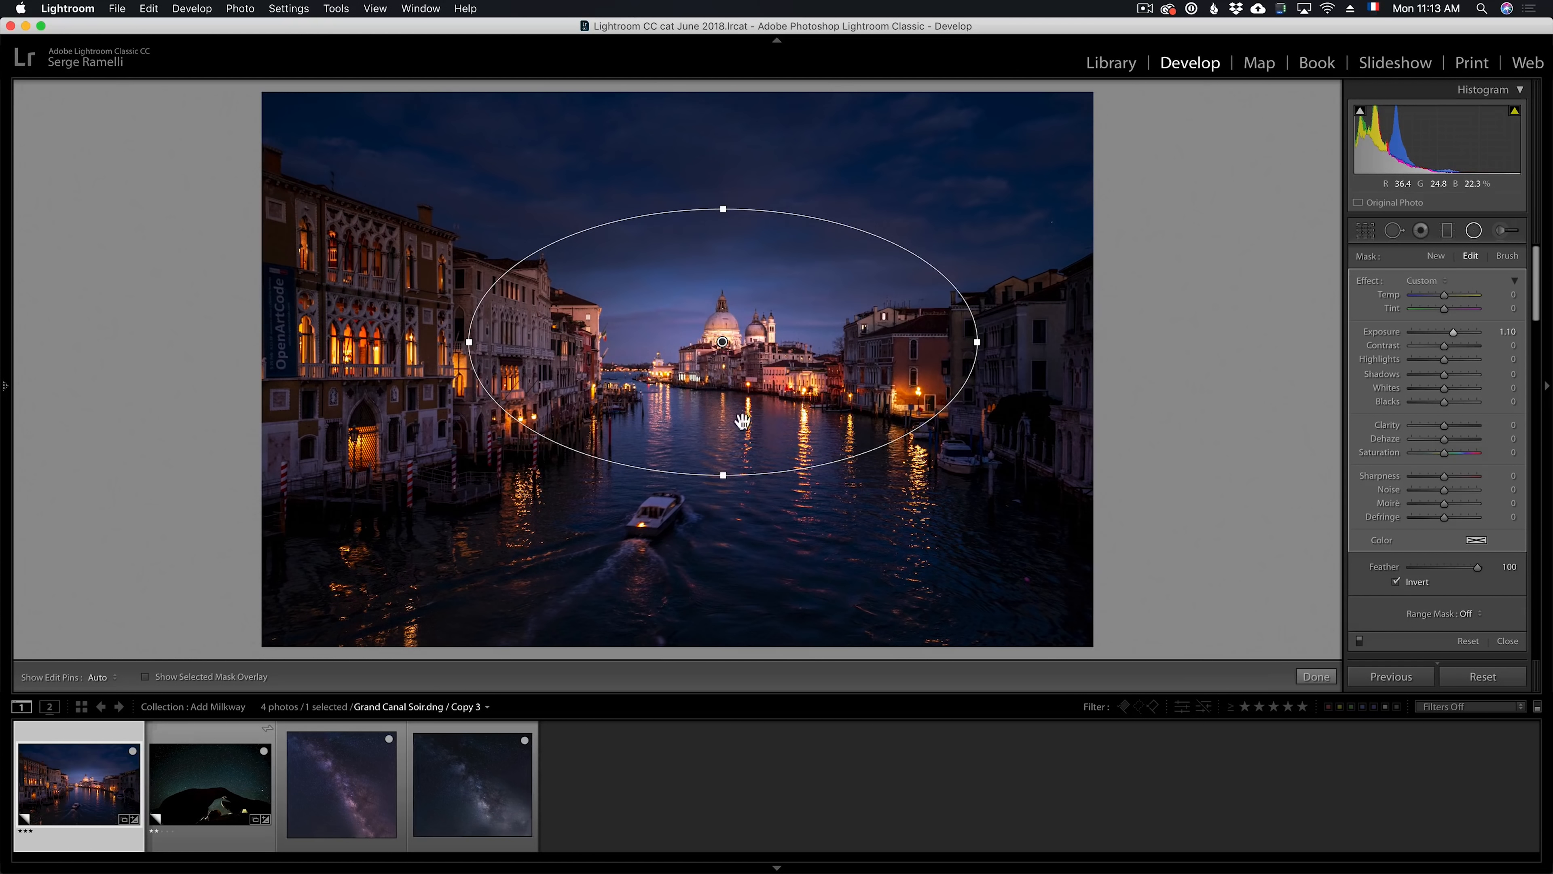
left_click(1316, 676)
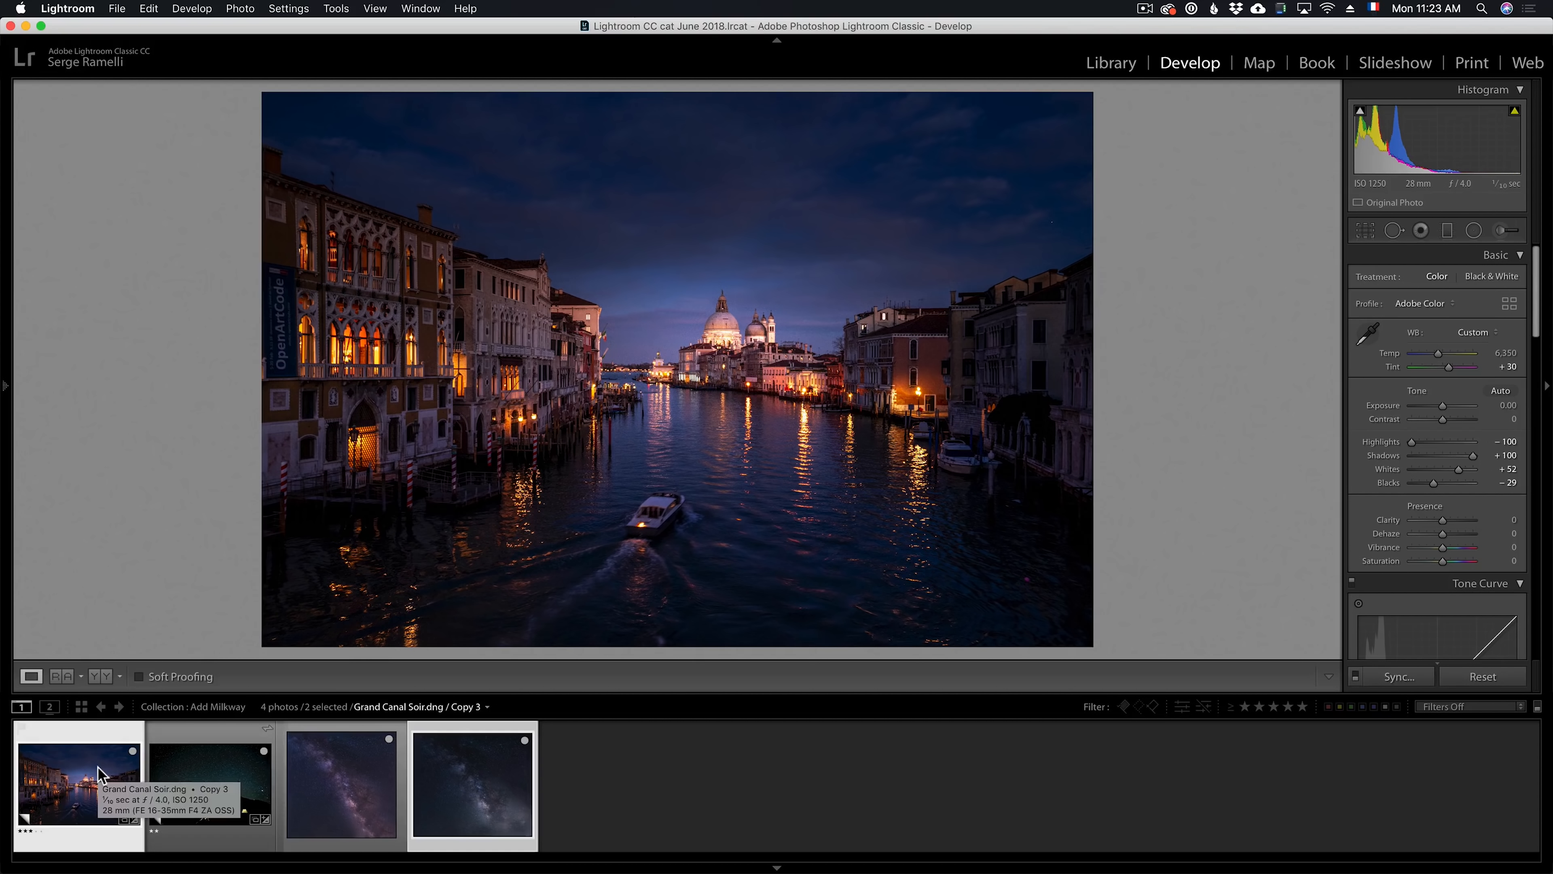
Open the Grand Canal photo and MilkyWay1.png together as layers in Photoshop, and place the Milky Way layer on top
left_click(356, 776, "super")
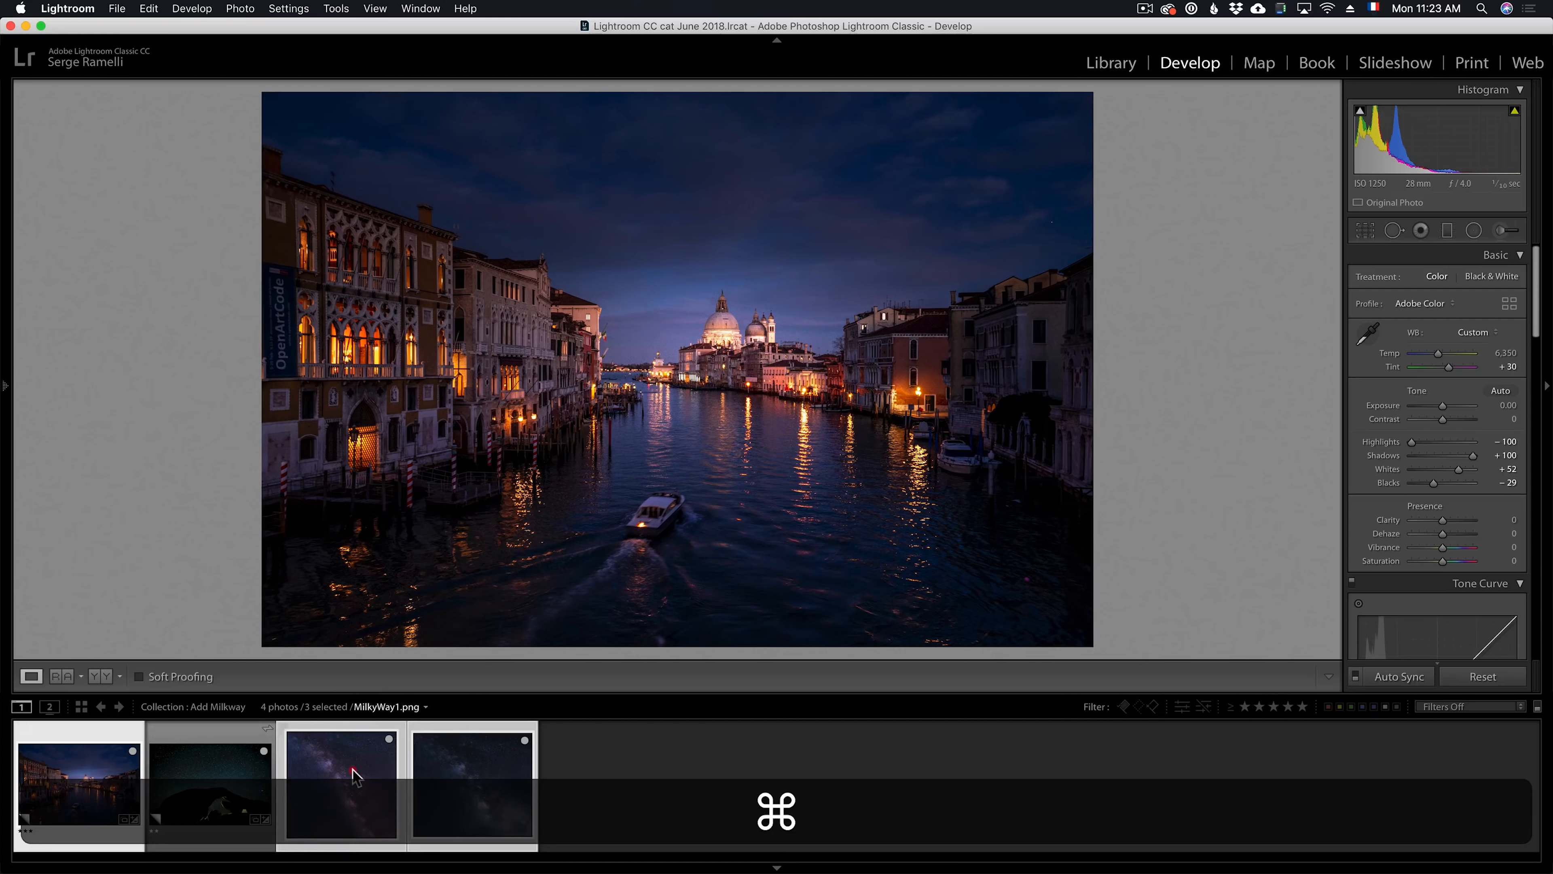
left_click(447, 765, "super")
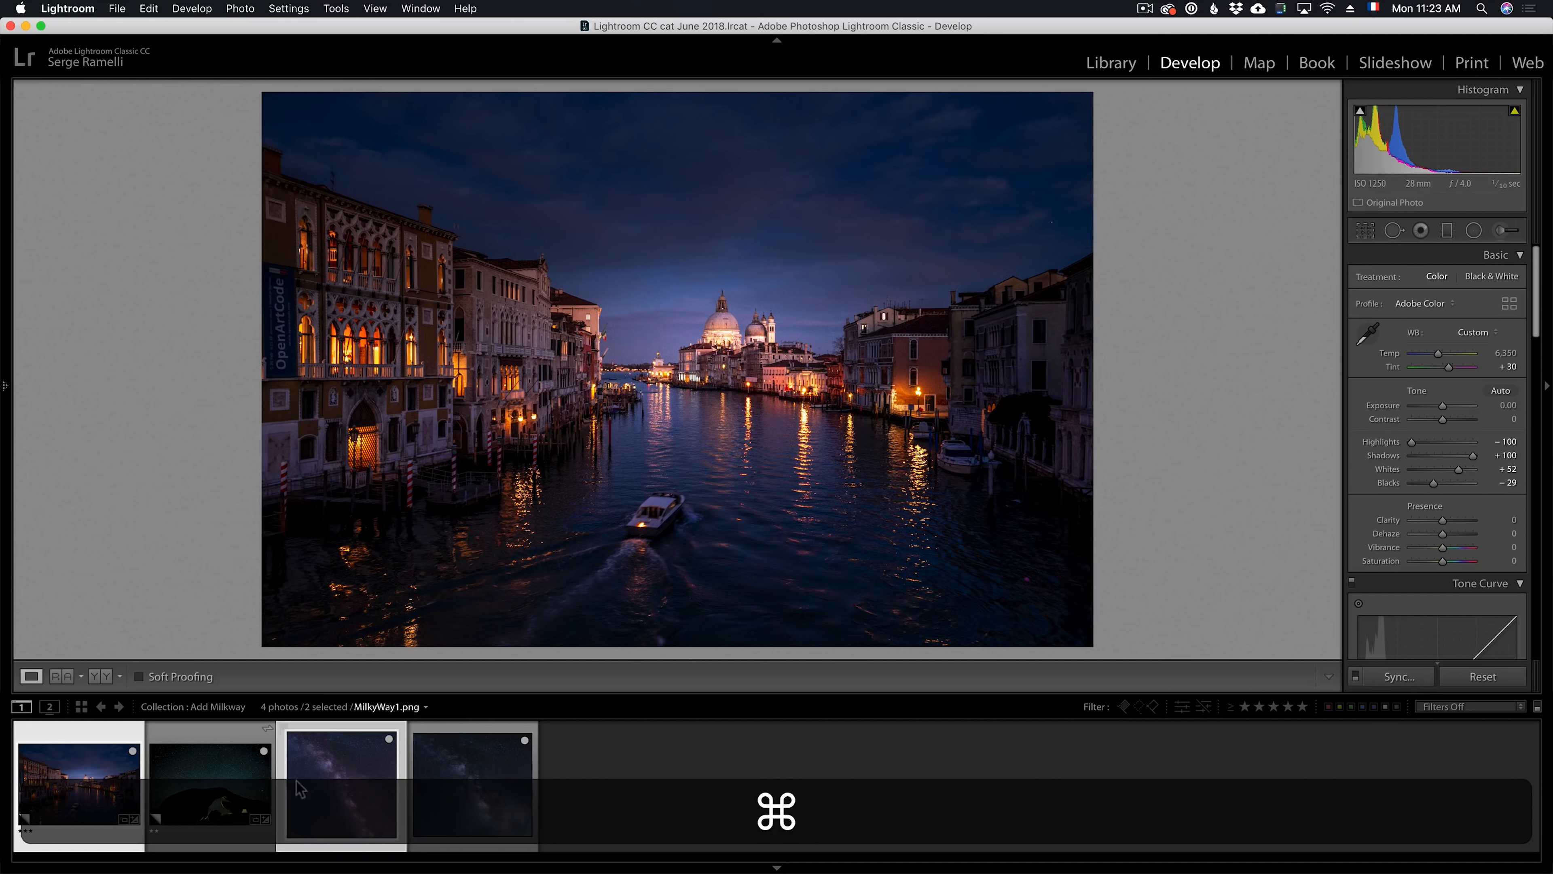
right_click(79, 759)
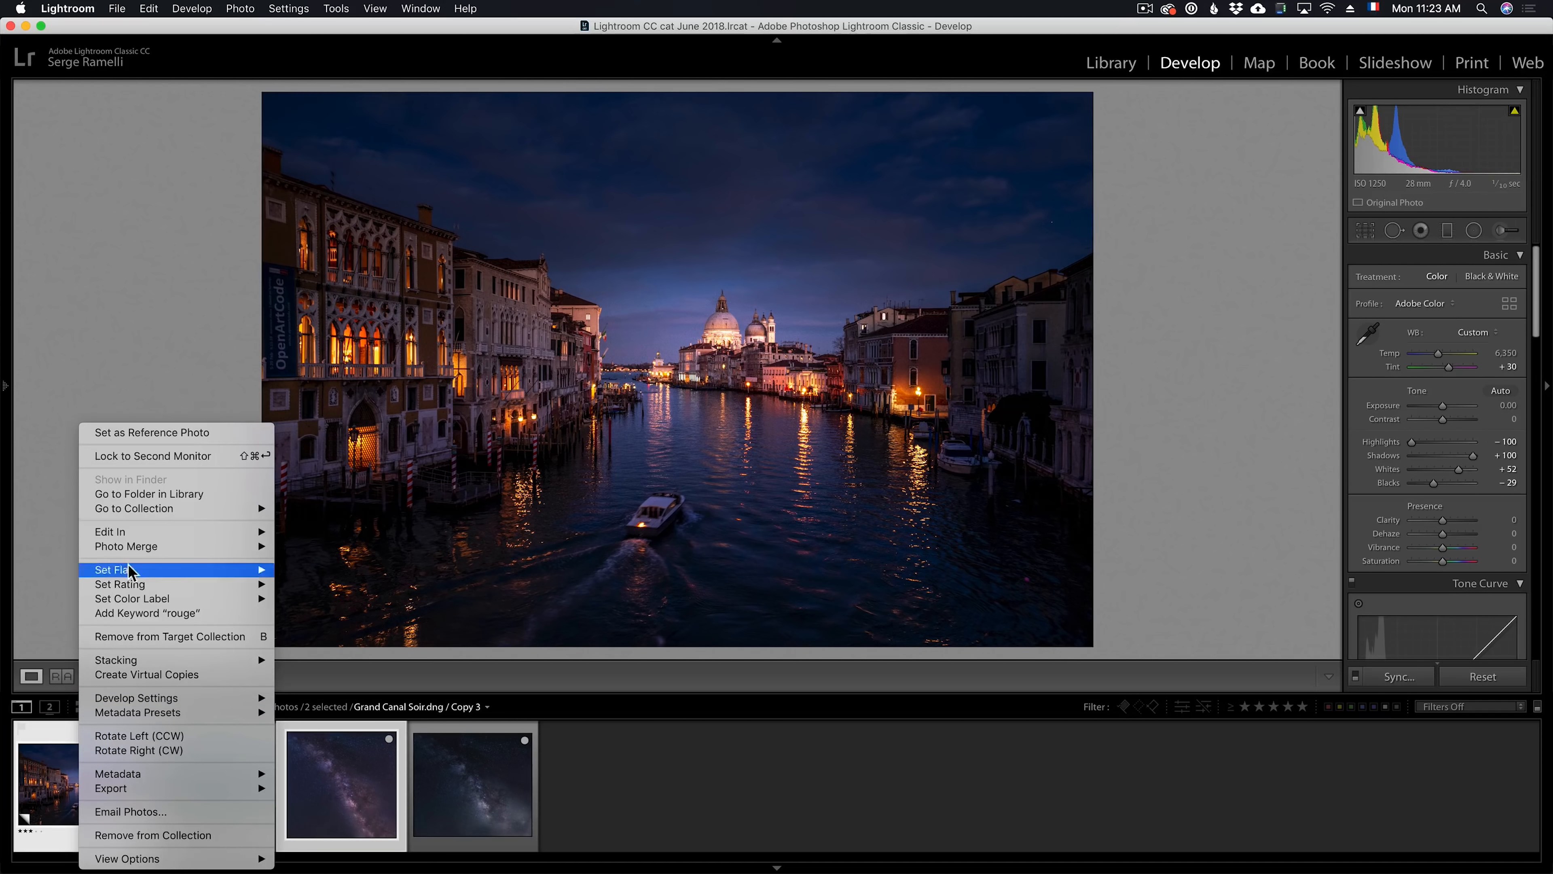
mouse_move(147, 538)
left_click(398, 651)
key("ctrl+p")
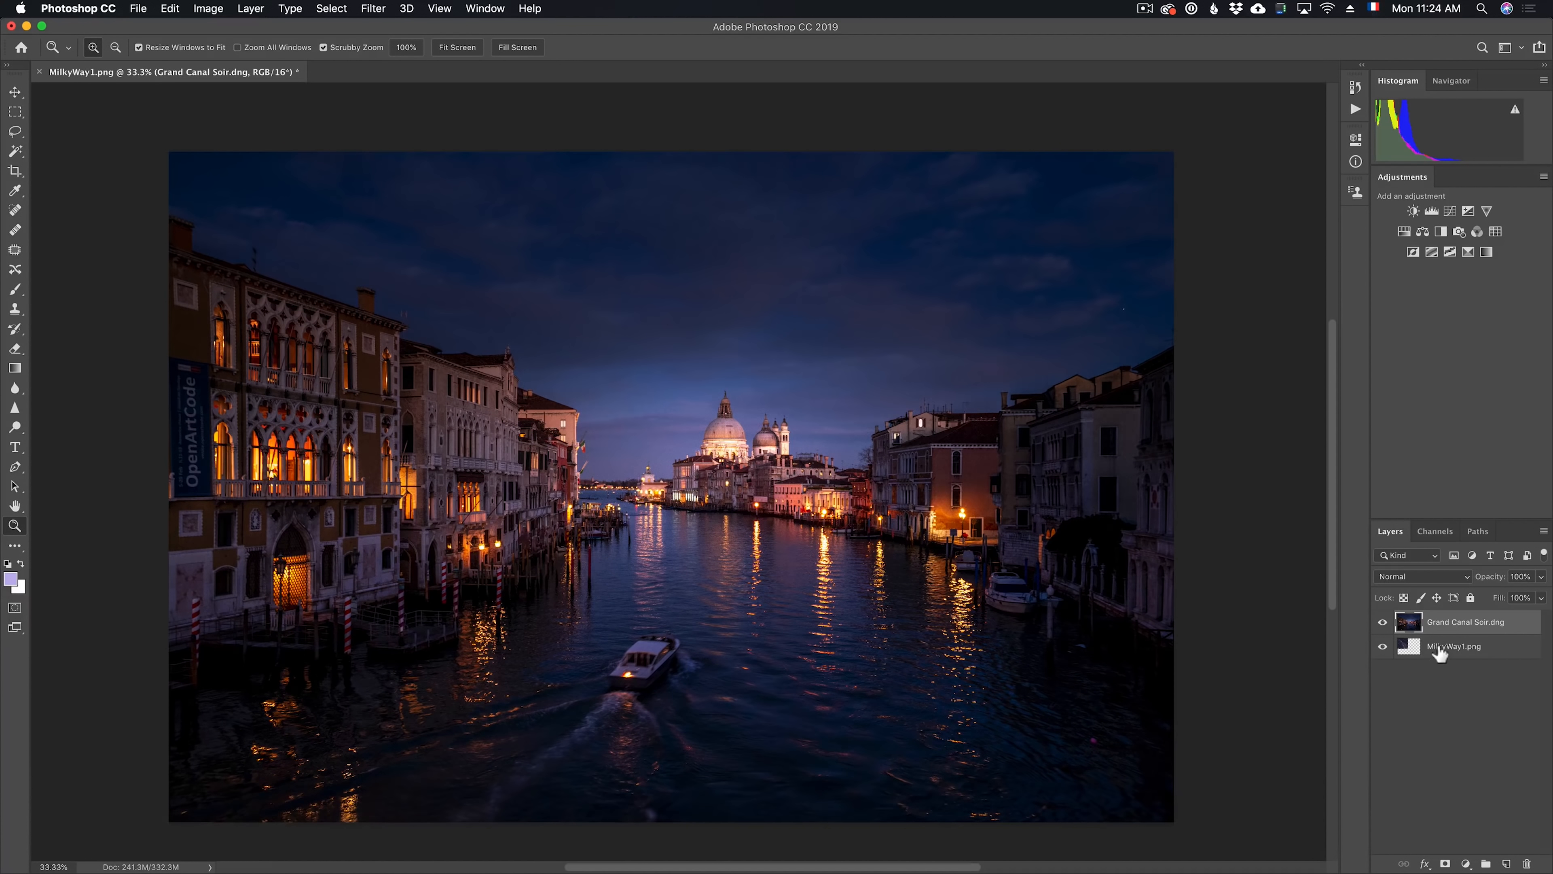
left_click_drag(1441, 652, 1490, 616)
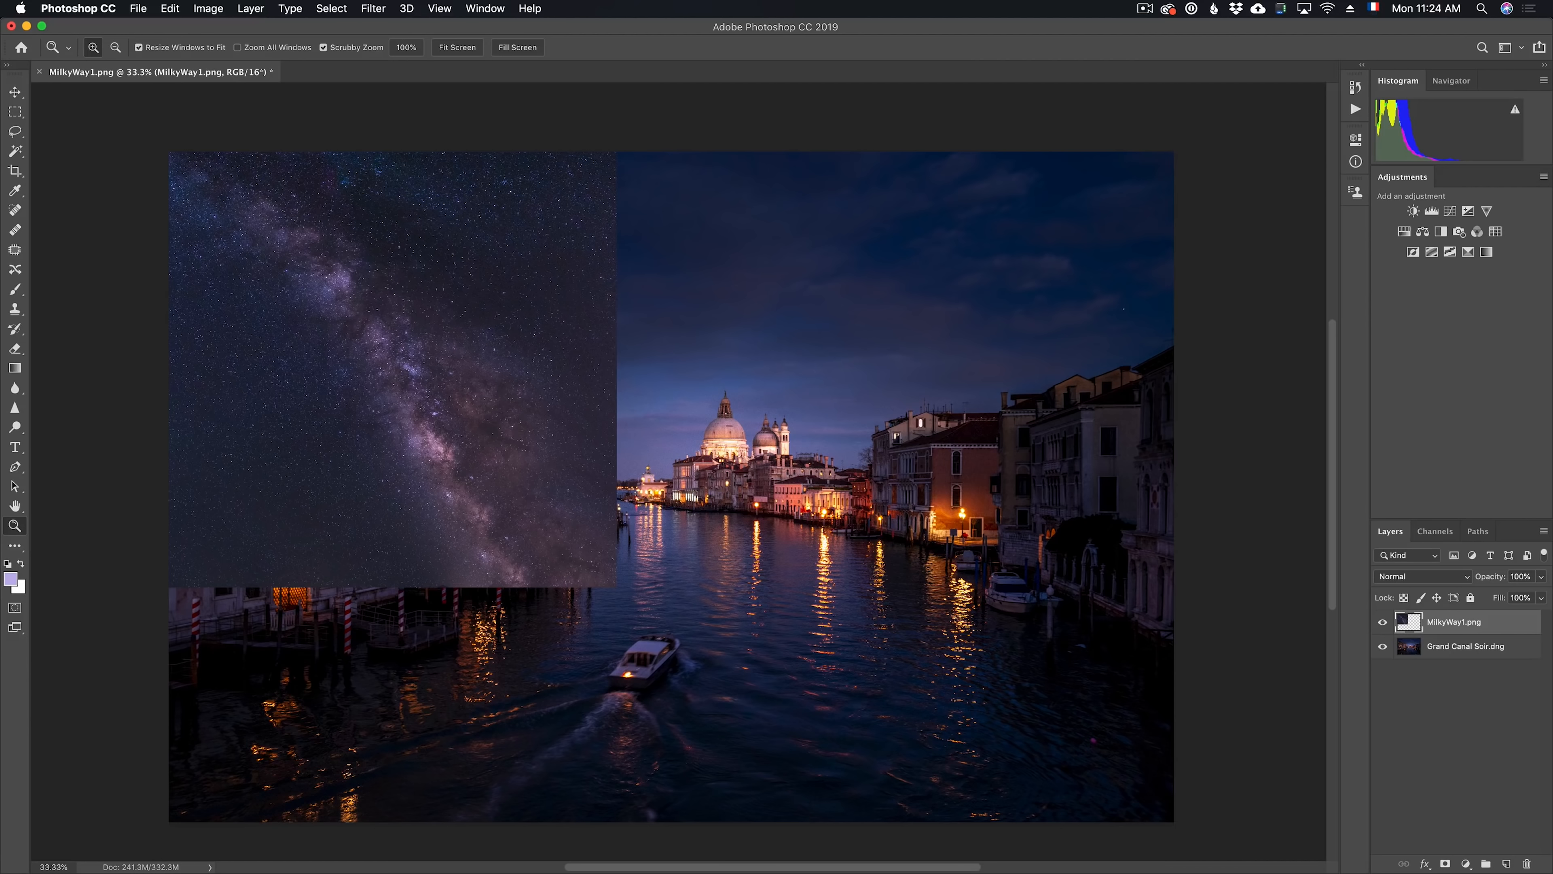
Look over the sky images stored in the Sky 2 library, including its Milky Way group
left_click_drag(1154, 164, 830, 141)
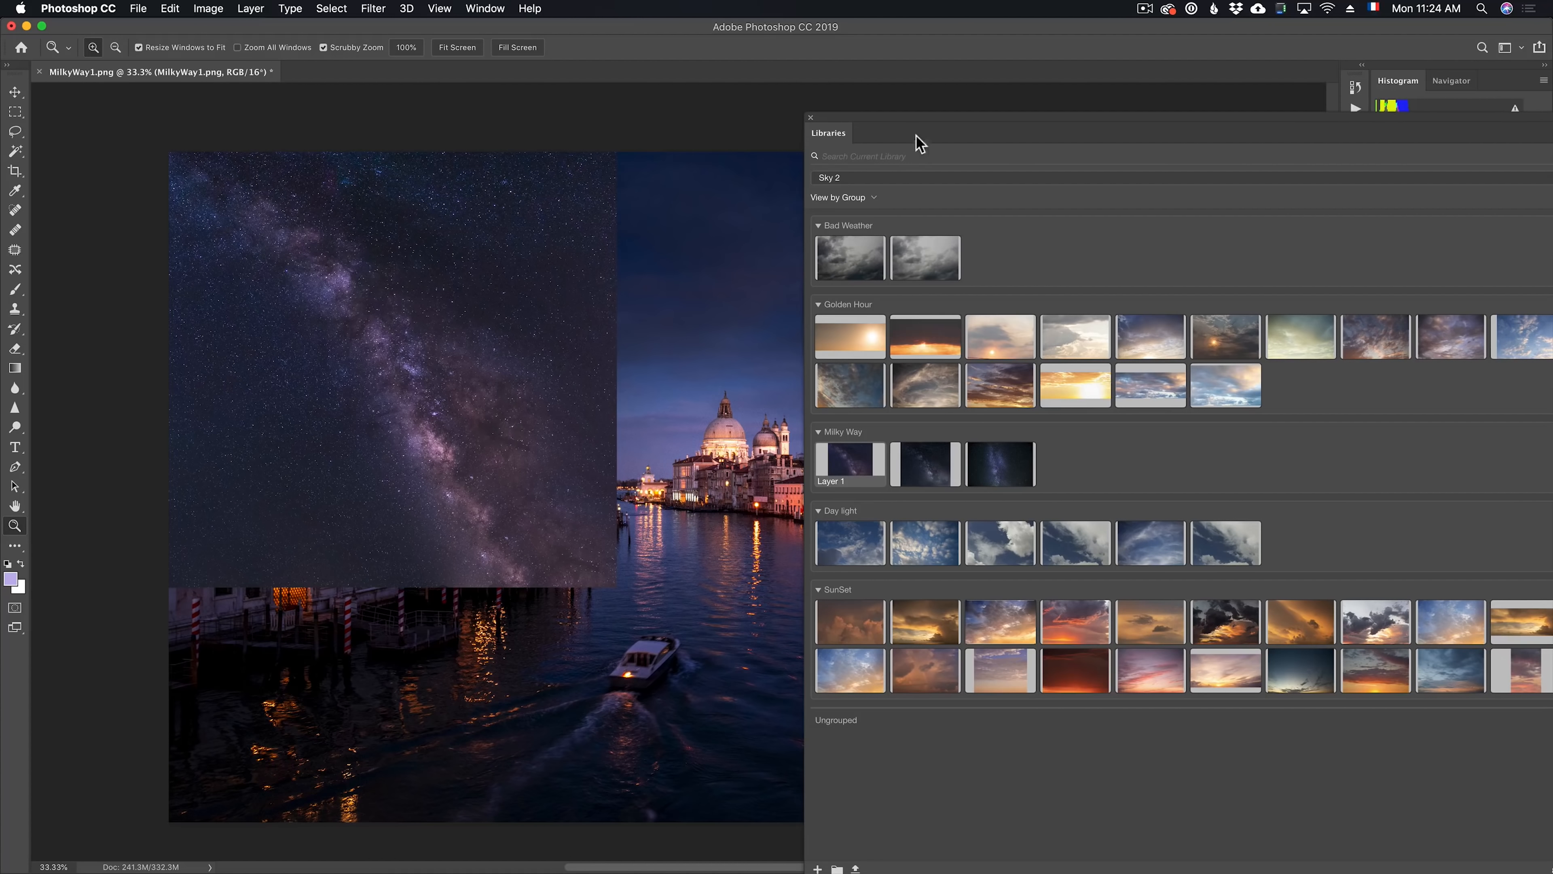
left_click_drag(906, 117, 1354, 171)
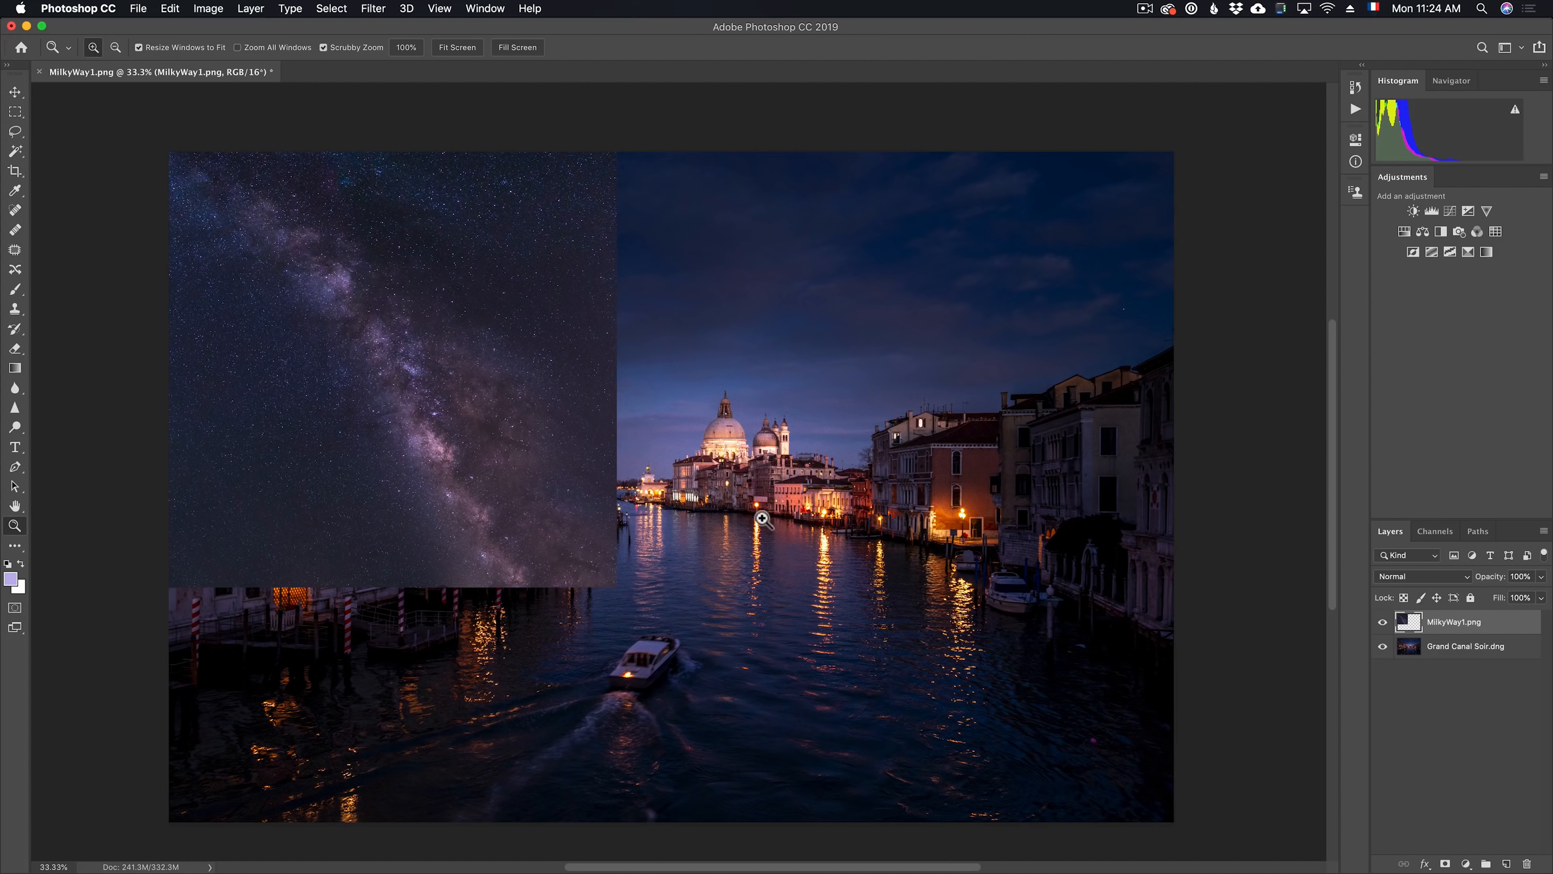
Free Transform the Milky Way layer, rotating it to -35.83° and positioning it over the left half of the photo
key("super+t")
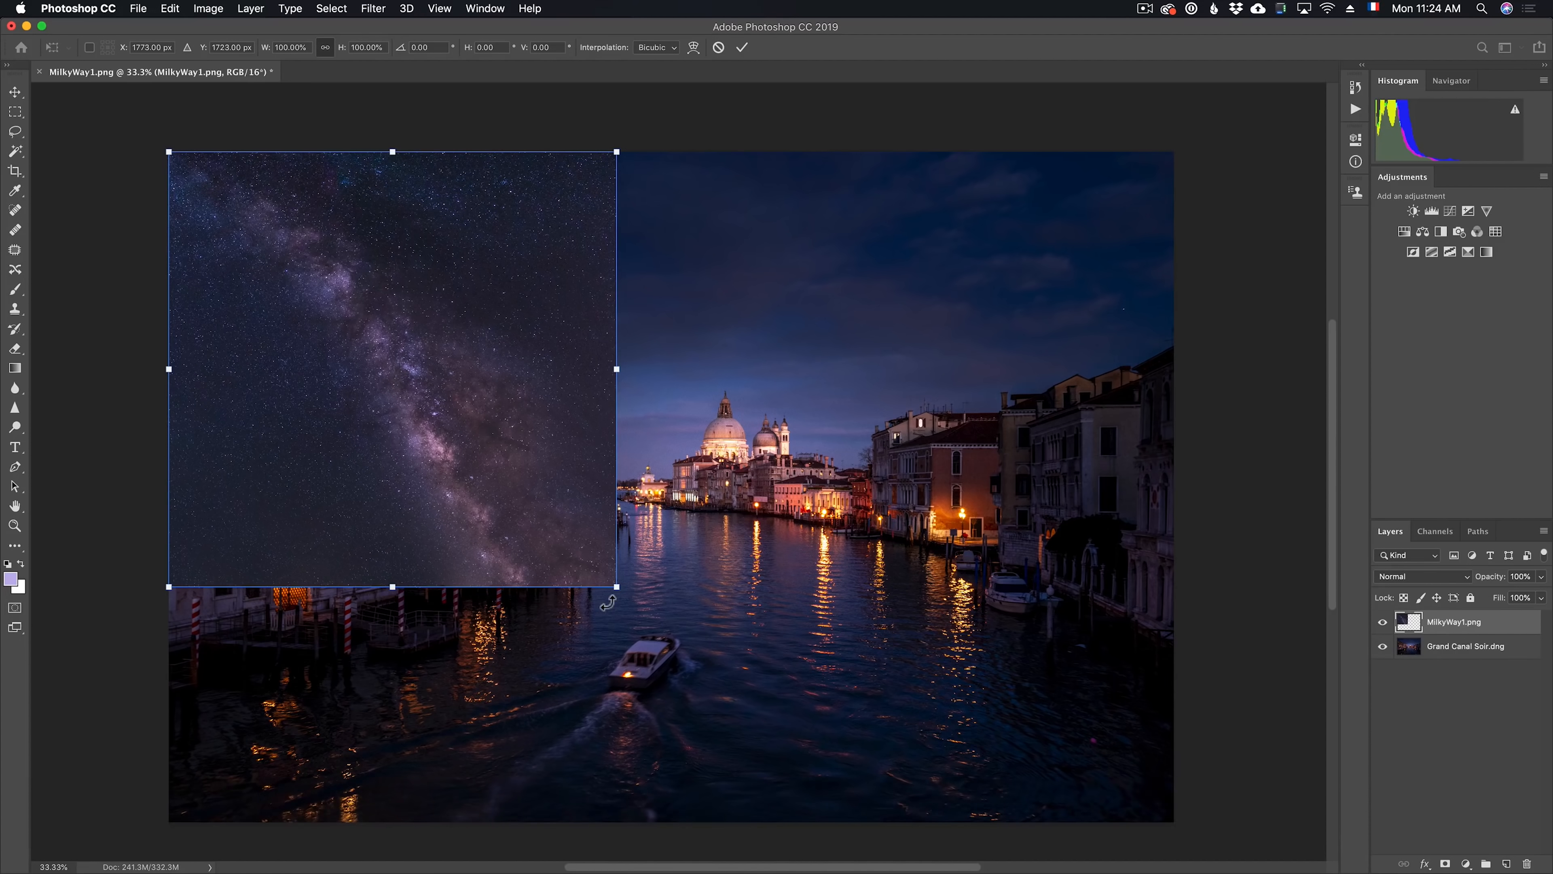
left_click_drag(630, 598, 687, 515)
left_click_drag(530, 446, 885, 462)
left_click_drag(1021, 490, 1050, 382)
left_click_drag(918, 376, 645, 423)
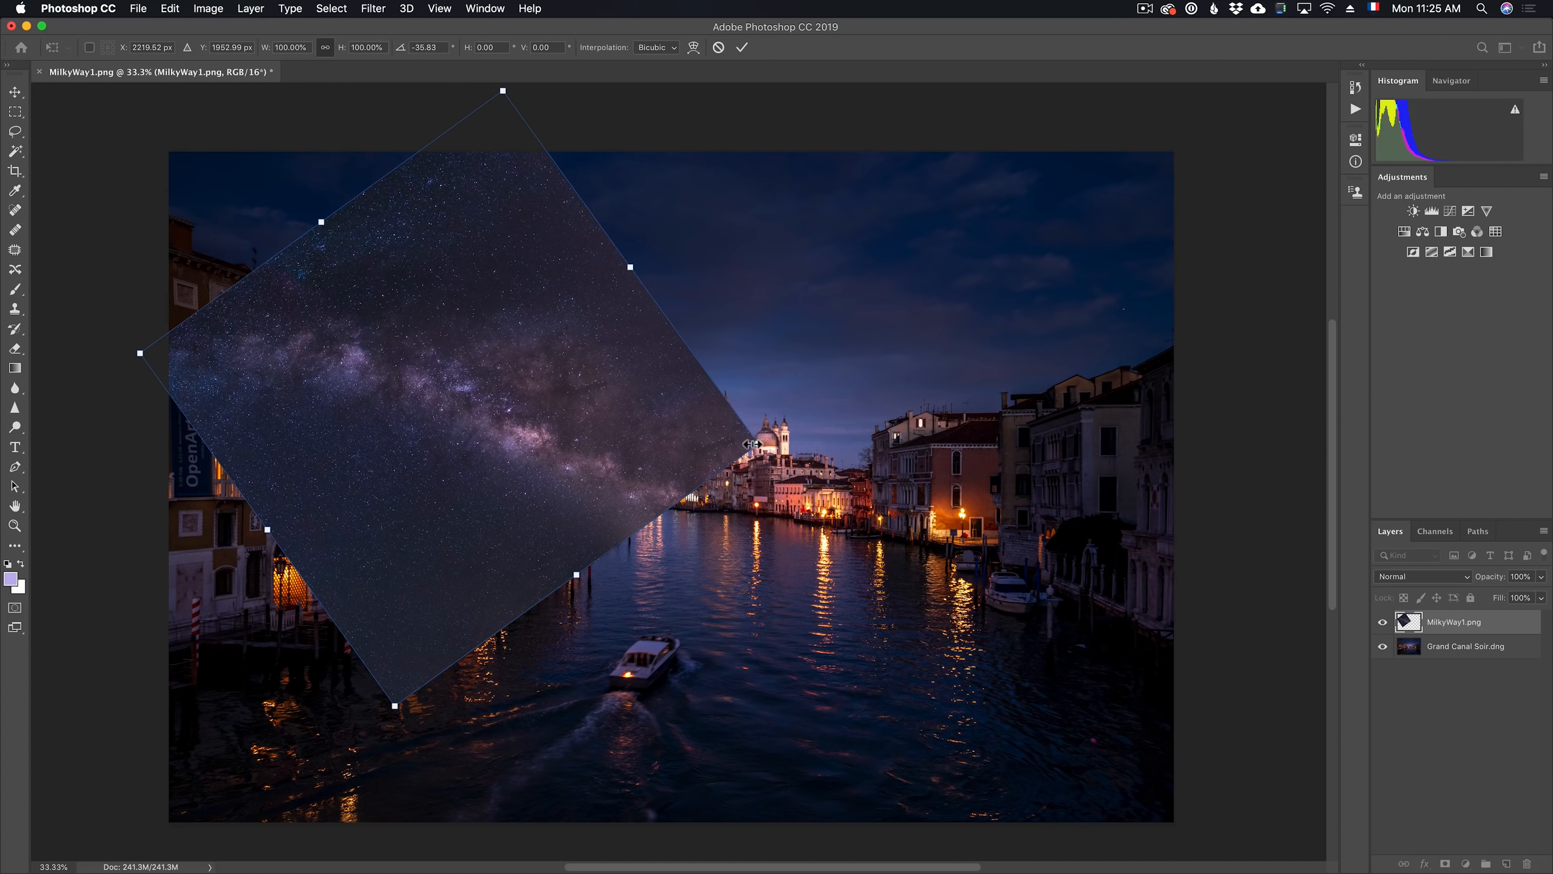
Enlarge and reposition the rotated Milky Way until it spans the sky across the photo's full width, and commit the transform
left_click_drag(808, 454, 1132, 499)
left_click_drag(877, 482, 928, 402)
left_click_drag(1226, 380, 1299, 417)
left_click_drag(1119, 436, 1081, 388)
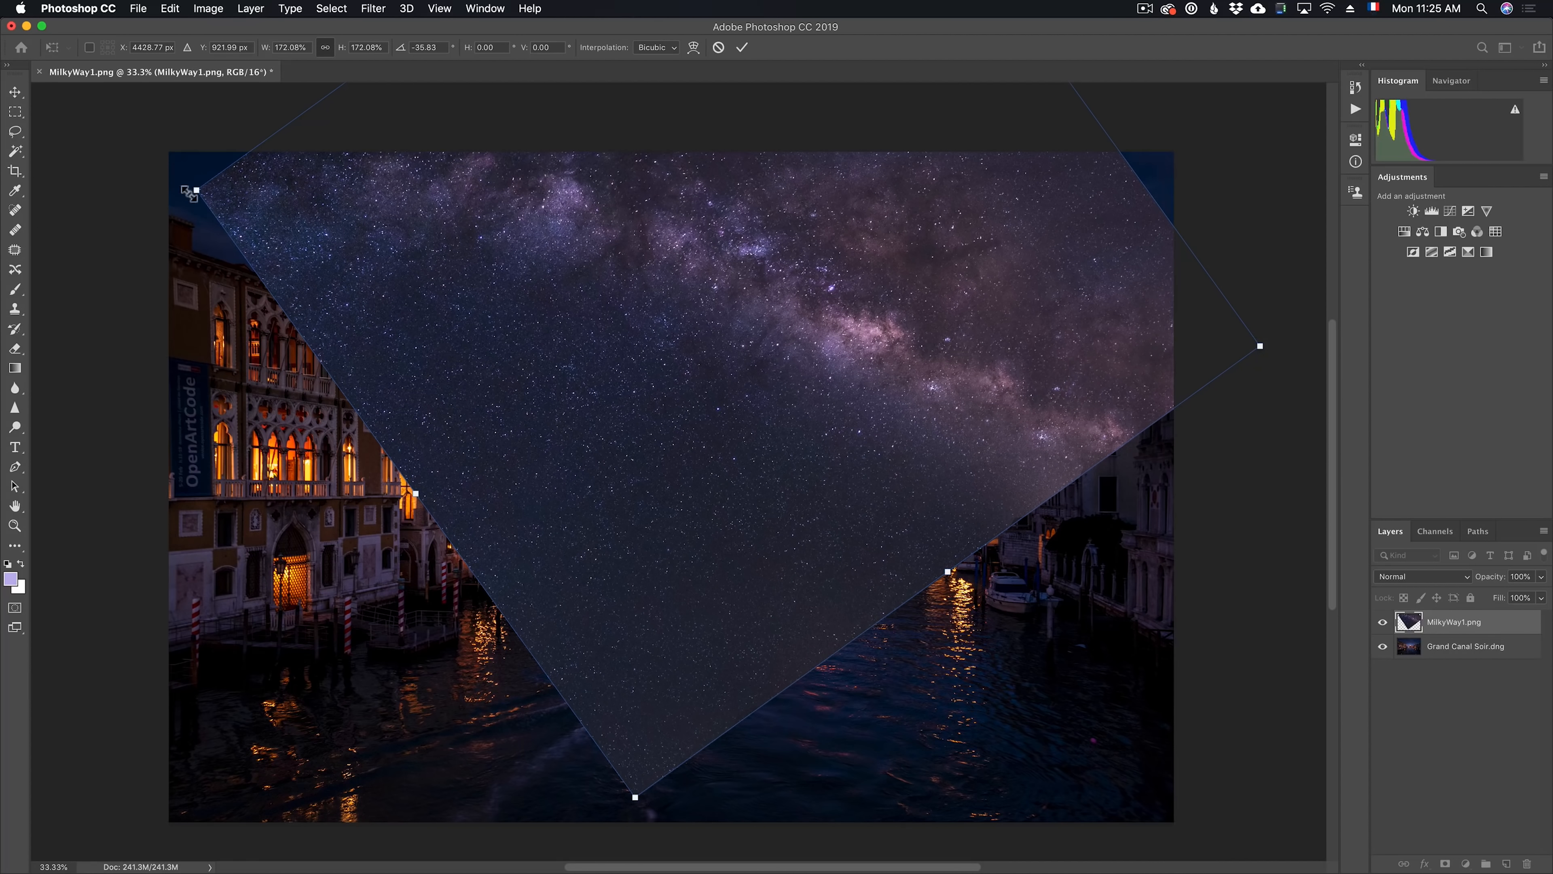
left_click_drag(196, 193, 154, 158)
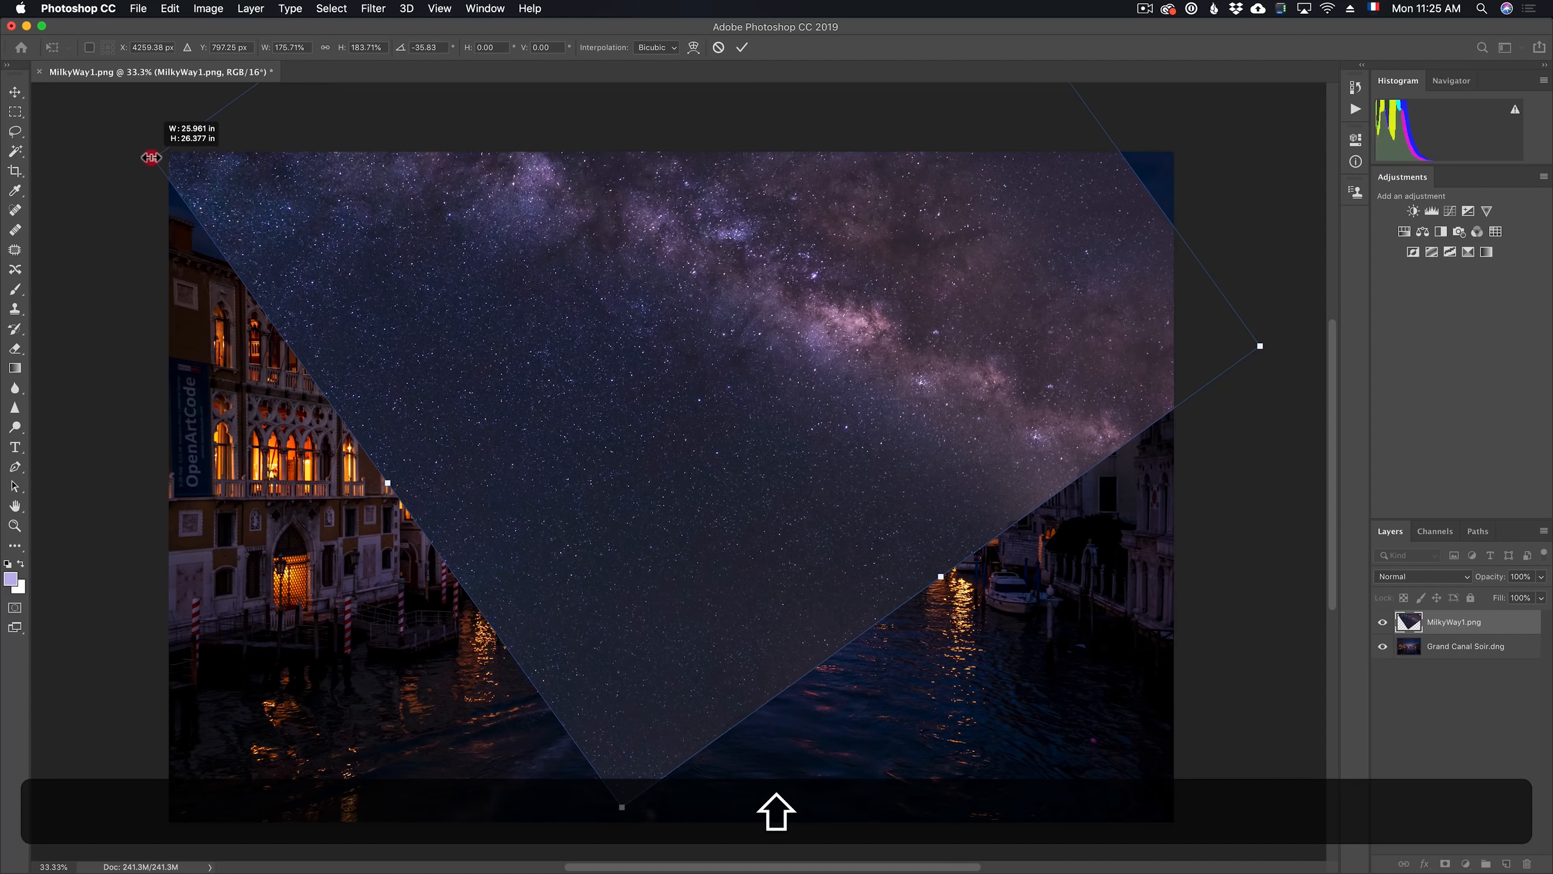
left_click_drag(1262, 347, 1307, 318)
key("Return")
Set the Milky Way layer's blend mode to Lighter Color and add a layer mask to it
left_click(1419, 576)
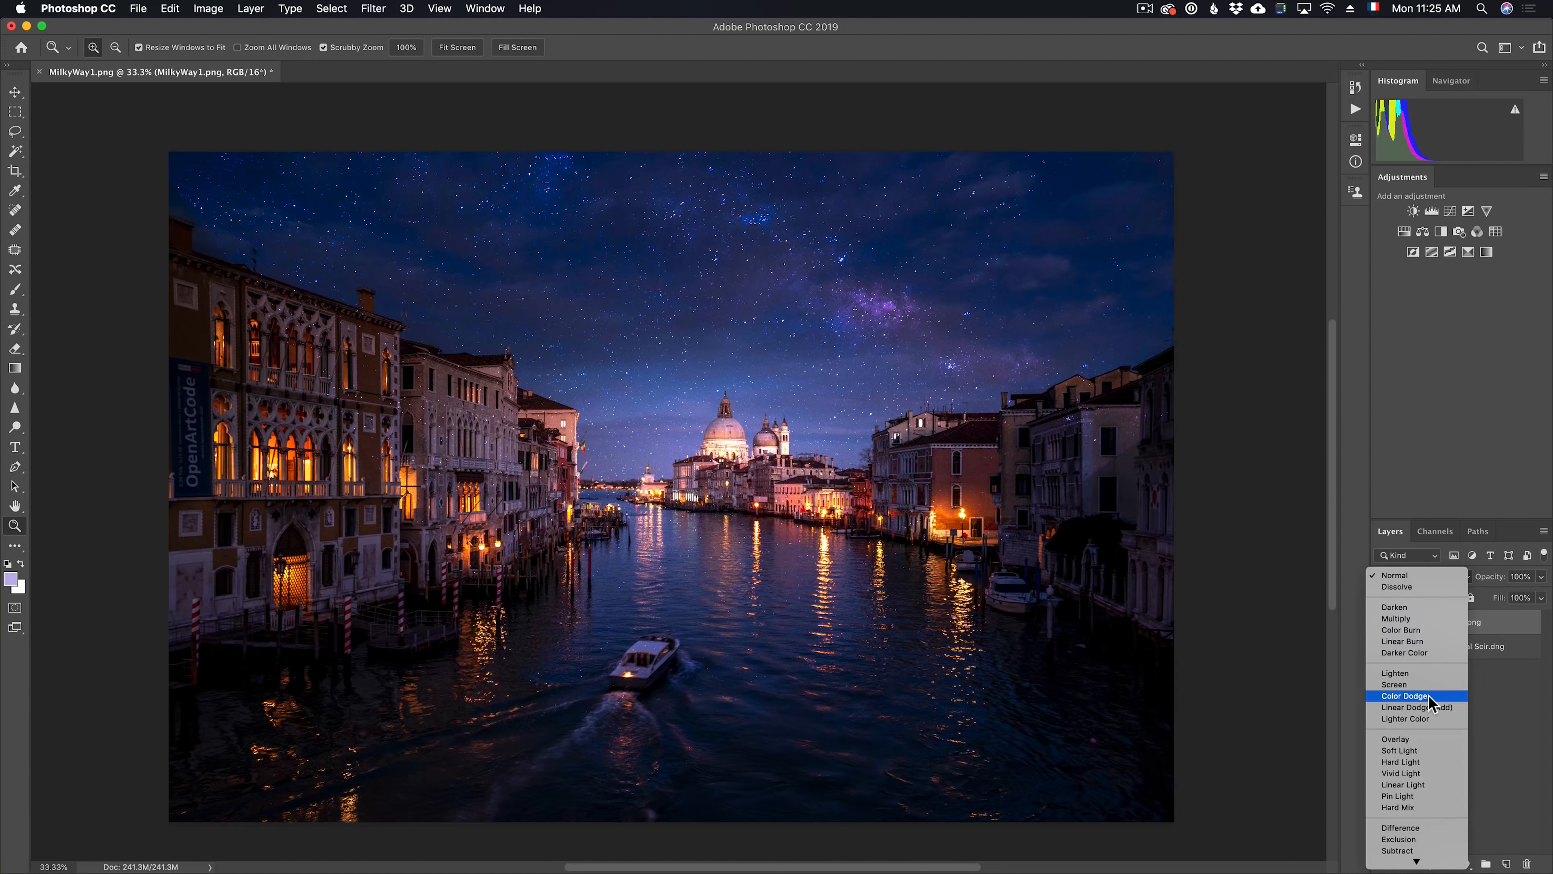
left_click(1431, 718)
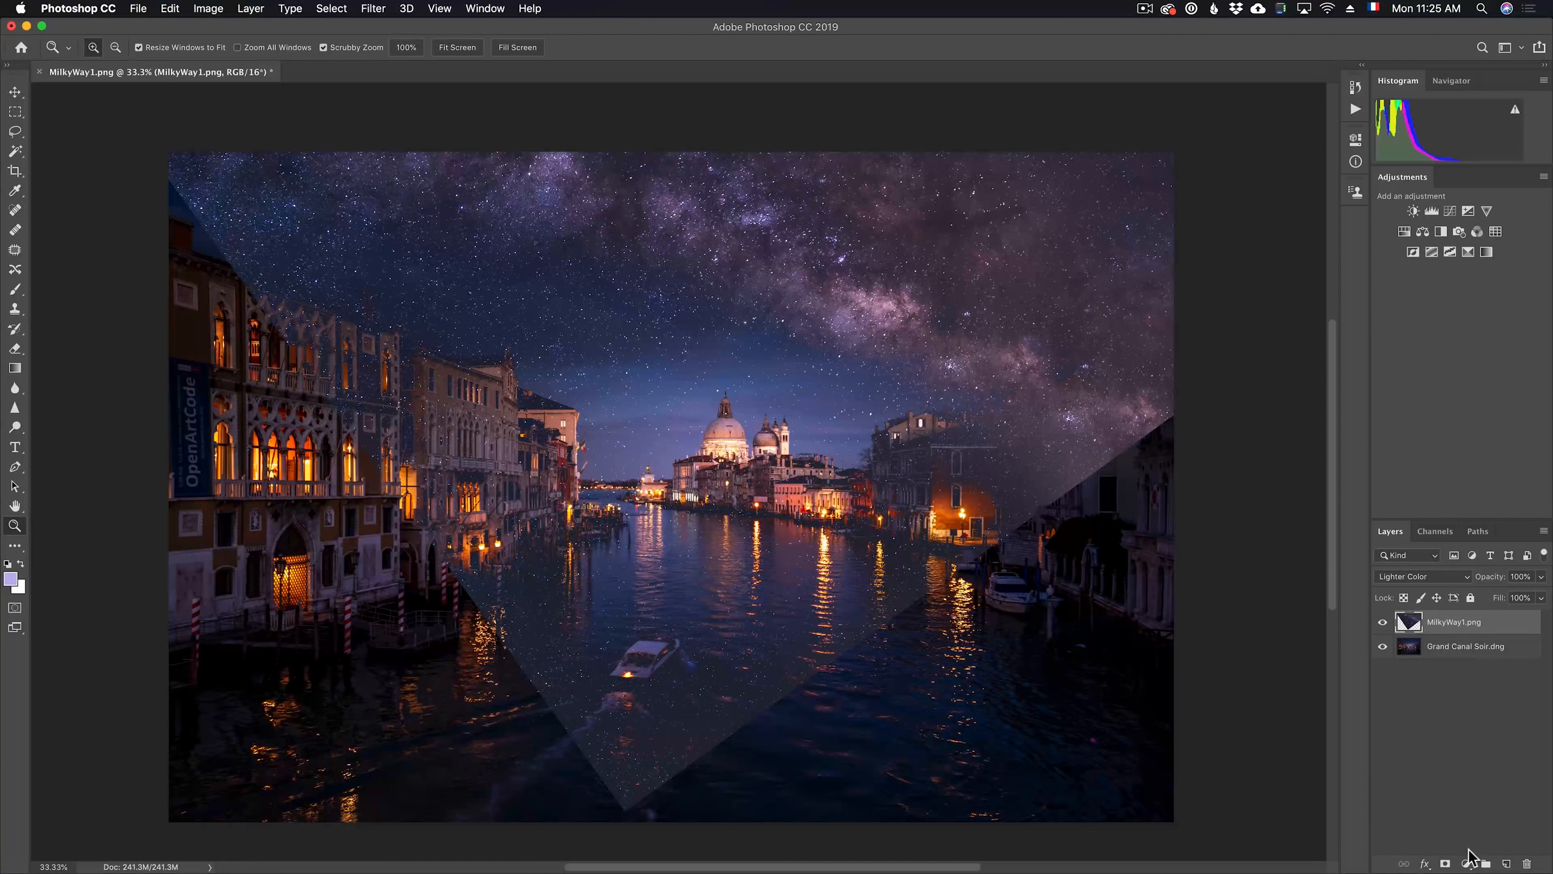
left_click(1447, 863)
Mask the Milky Way off the buildings, water and lower sky with a large black brush, 2338 px at 100% opacity
key("b")
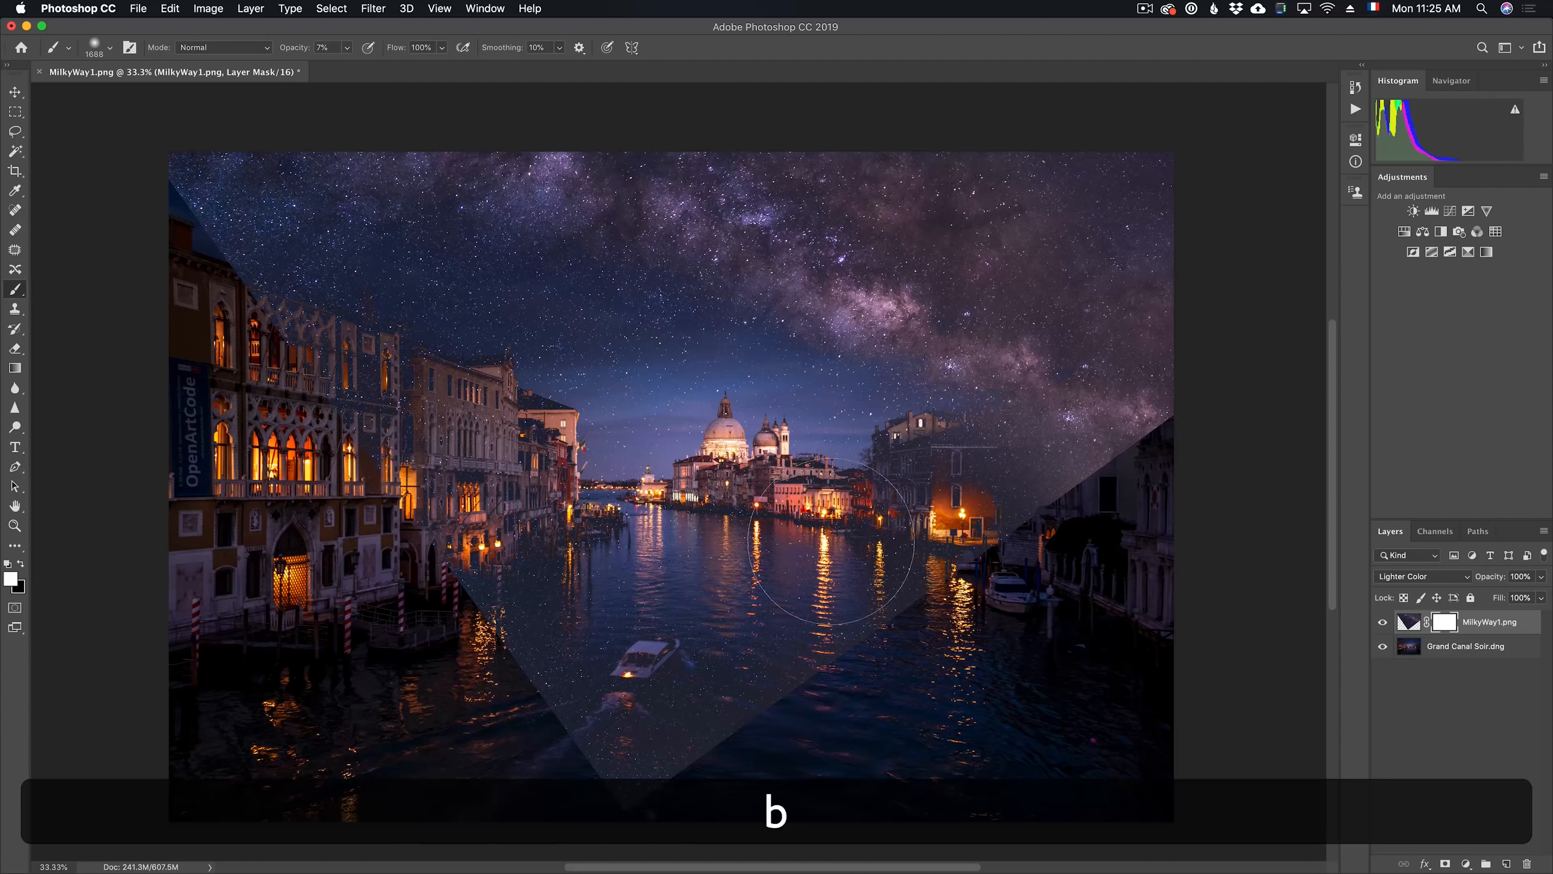
key("x")
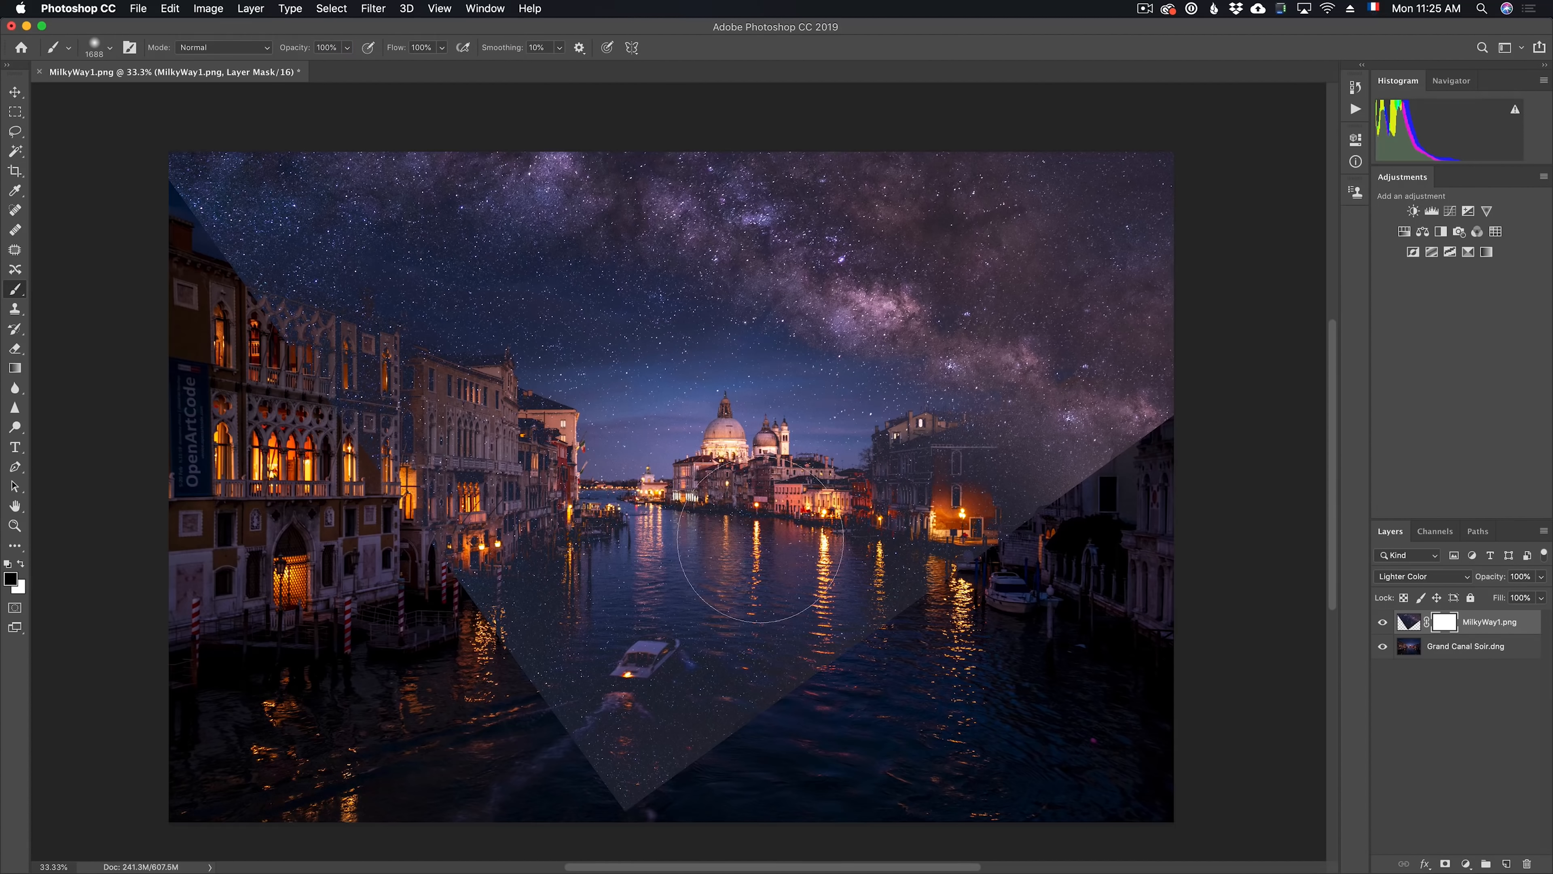
mouse_move(722, 508)
left_mouse_down()
mouse_move(794, 499)
mouse_move(802, 523)
mouse_move(777, 519)
left_mouse_up()
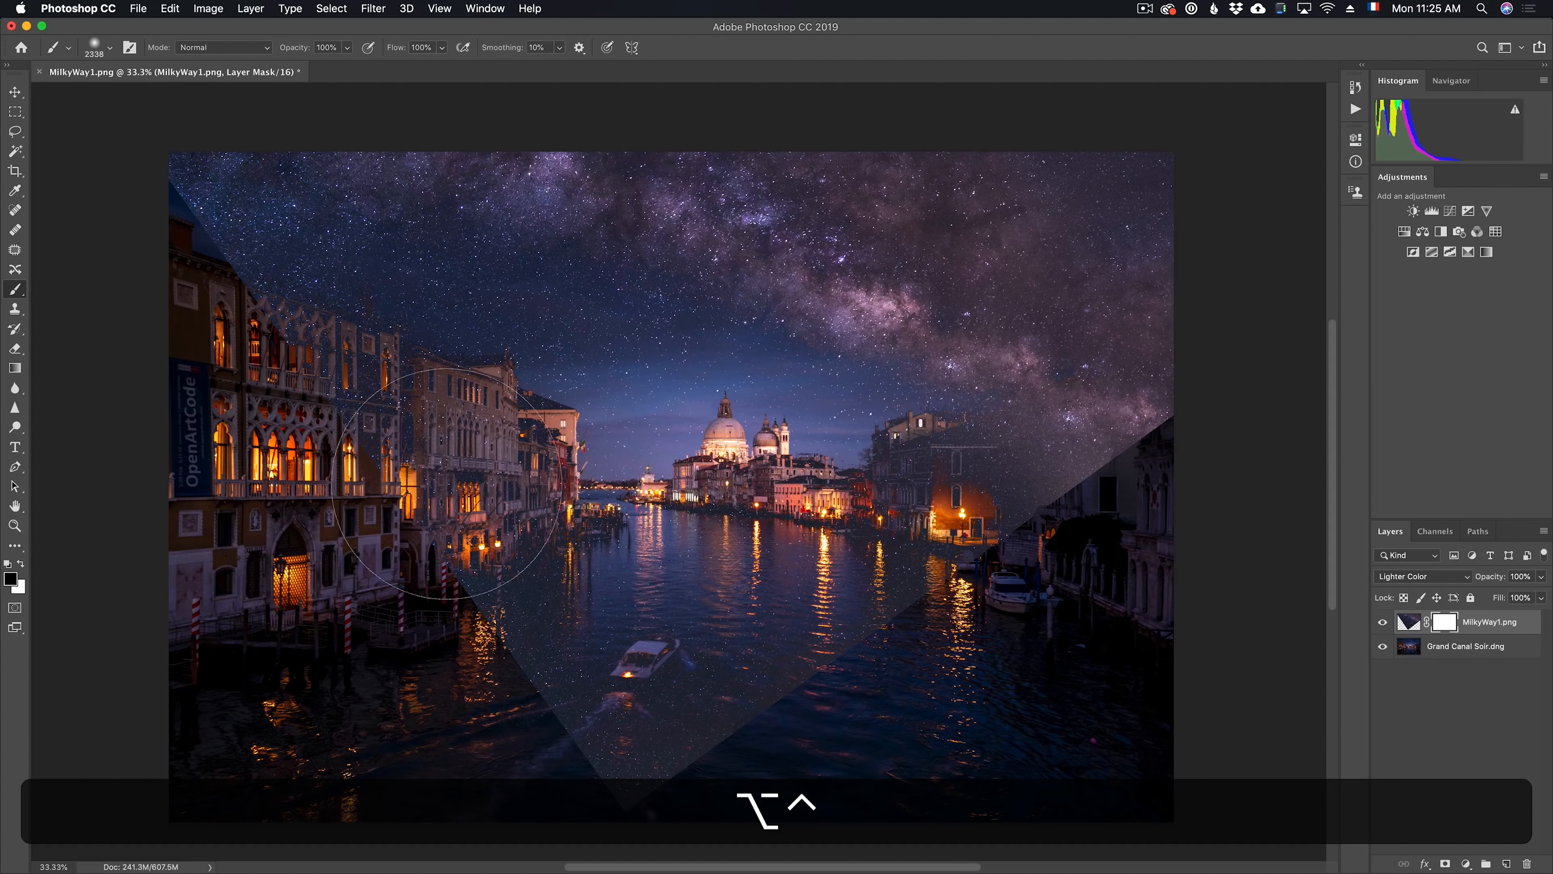
right_click(651, 467)
mouse_move(486, 452)
left_mouse_down()
mouse_move(497, 468)
mouse_move(679, 505)
mouse_move(862, 525)
mouse_move(443, 566)
mouse_move(612, 745)
mouse_move(857, 637)
mouse_move(945, 541)
mouse_move(1103, 520)
mouse_move(1128, 490)
left_mouse_up()
mouse_move(556, 432)
left_mouse_down()
mouse_move(289, 383)
mouse_move(132, 270)
mouse_move(141, 229)
mouse_move(261, 326)
mouse_move(530, 402)
left_mouse_up()
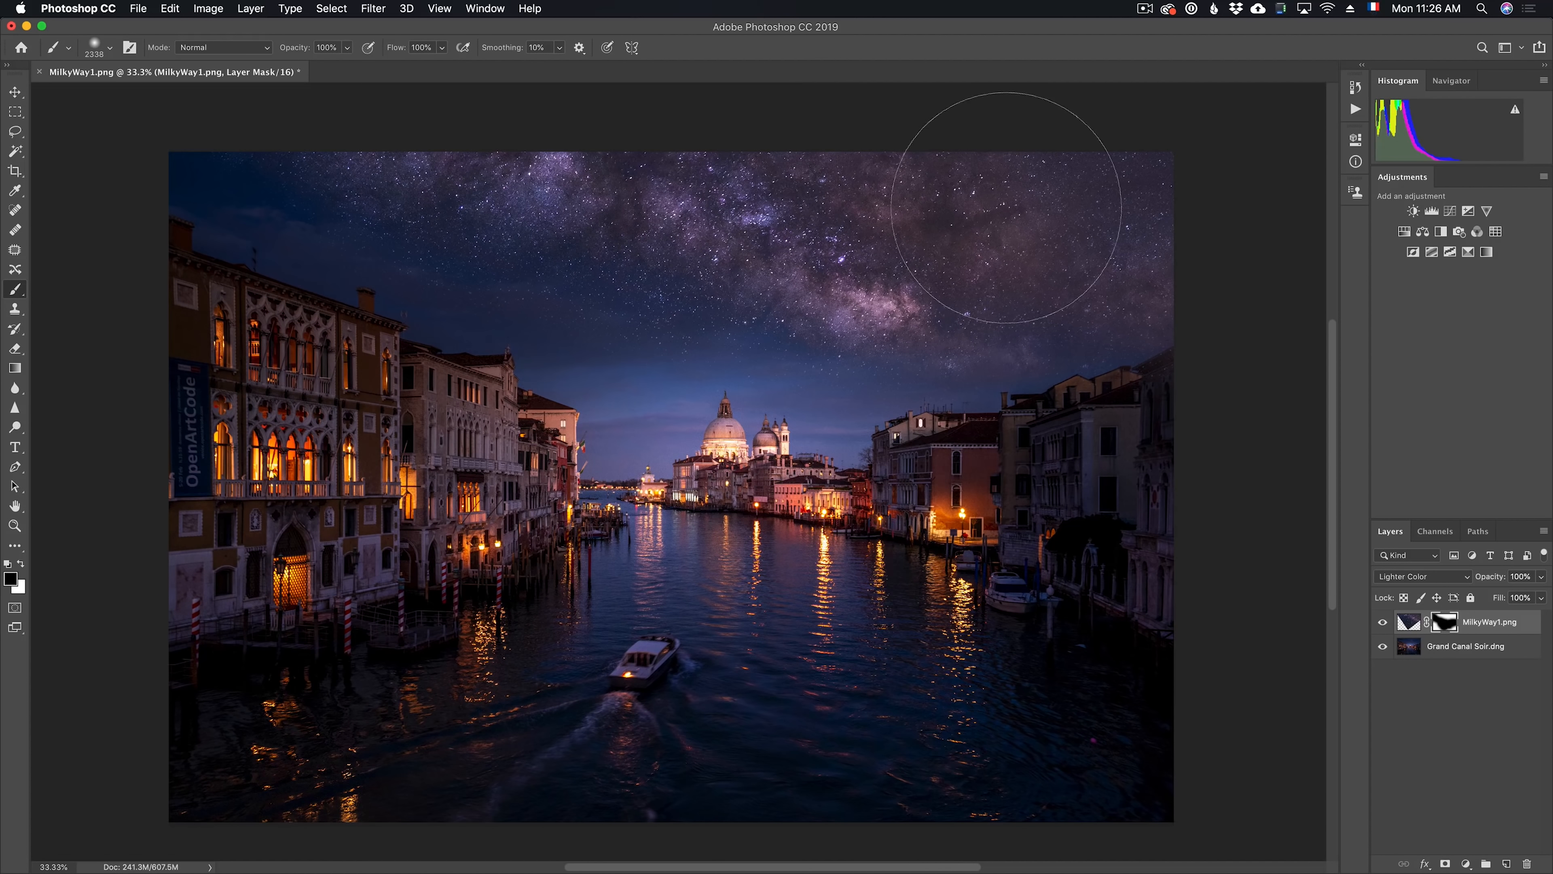
left_click_drag(884, 121, 1197, 157)
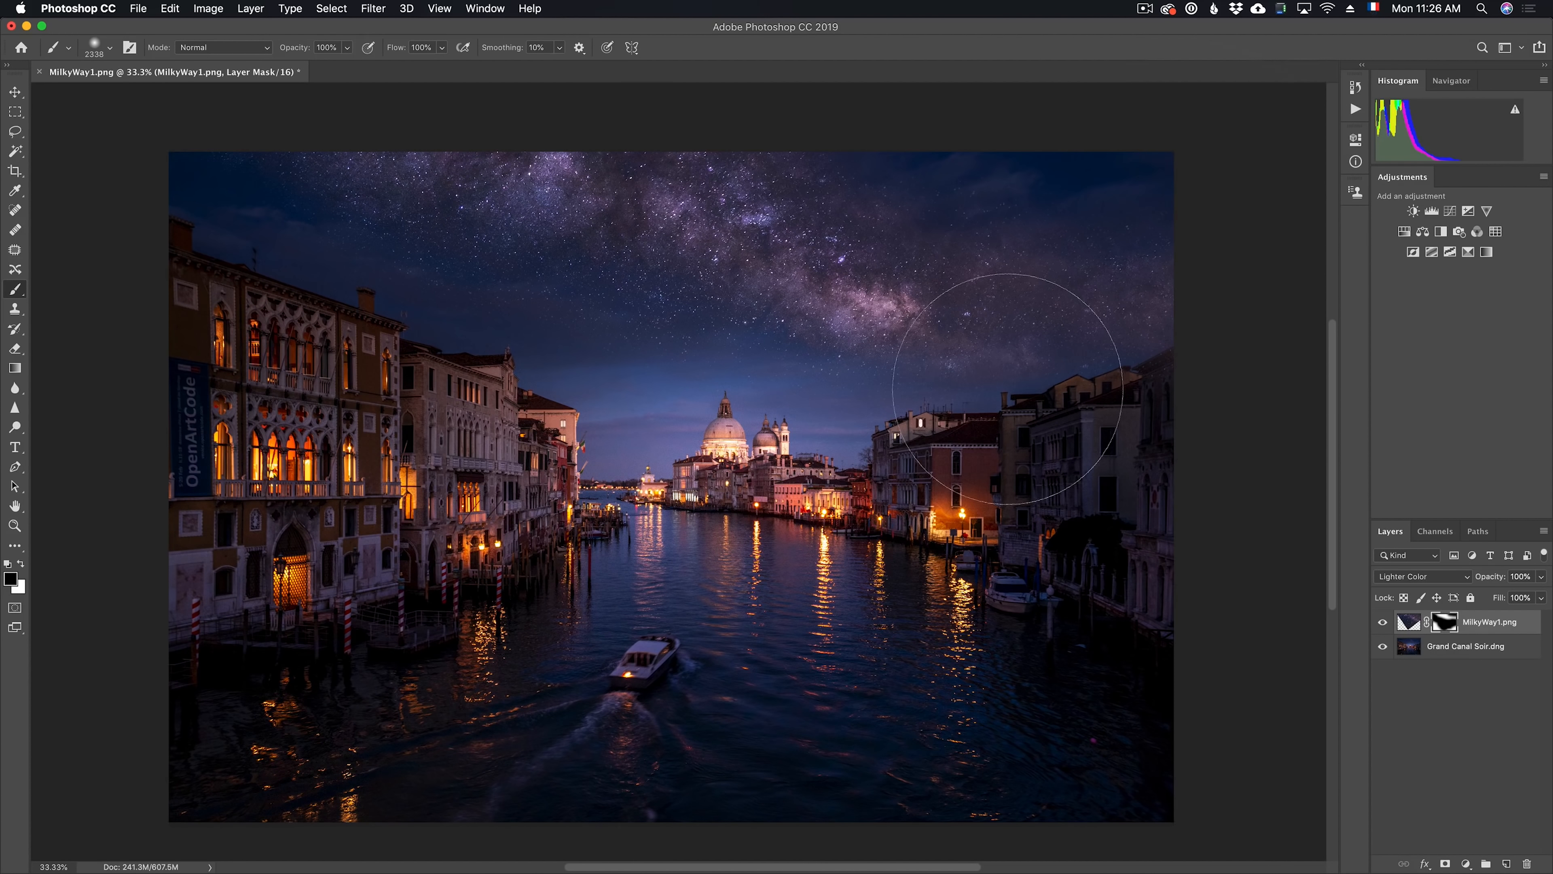
key("super+z")
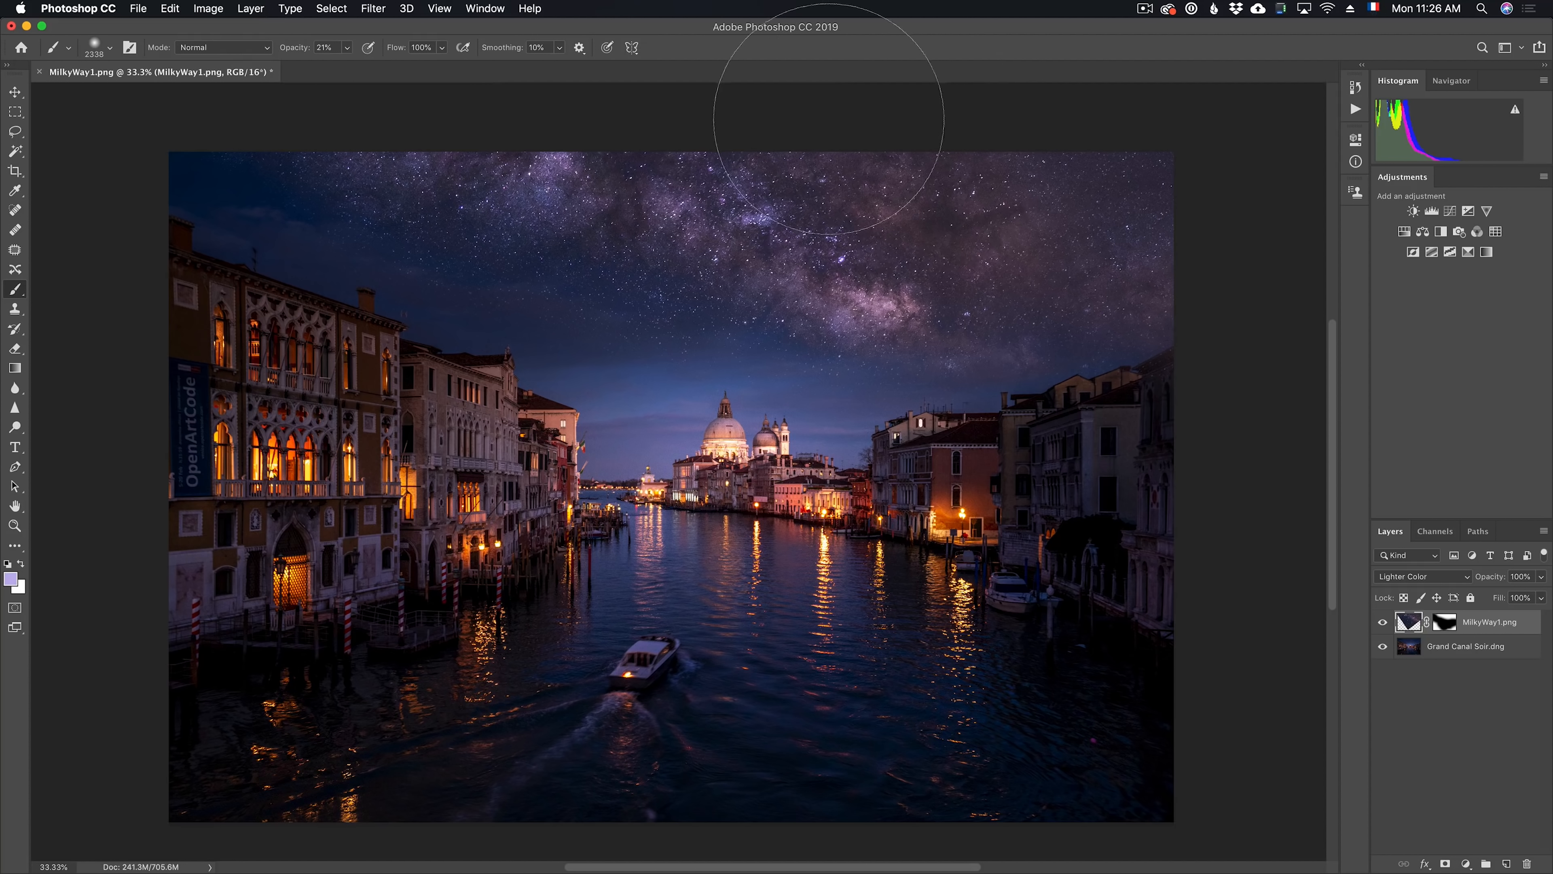
left_click_drag(819, 98, 1162, 153)
key("super+z")
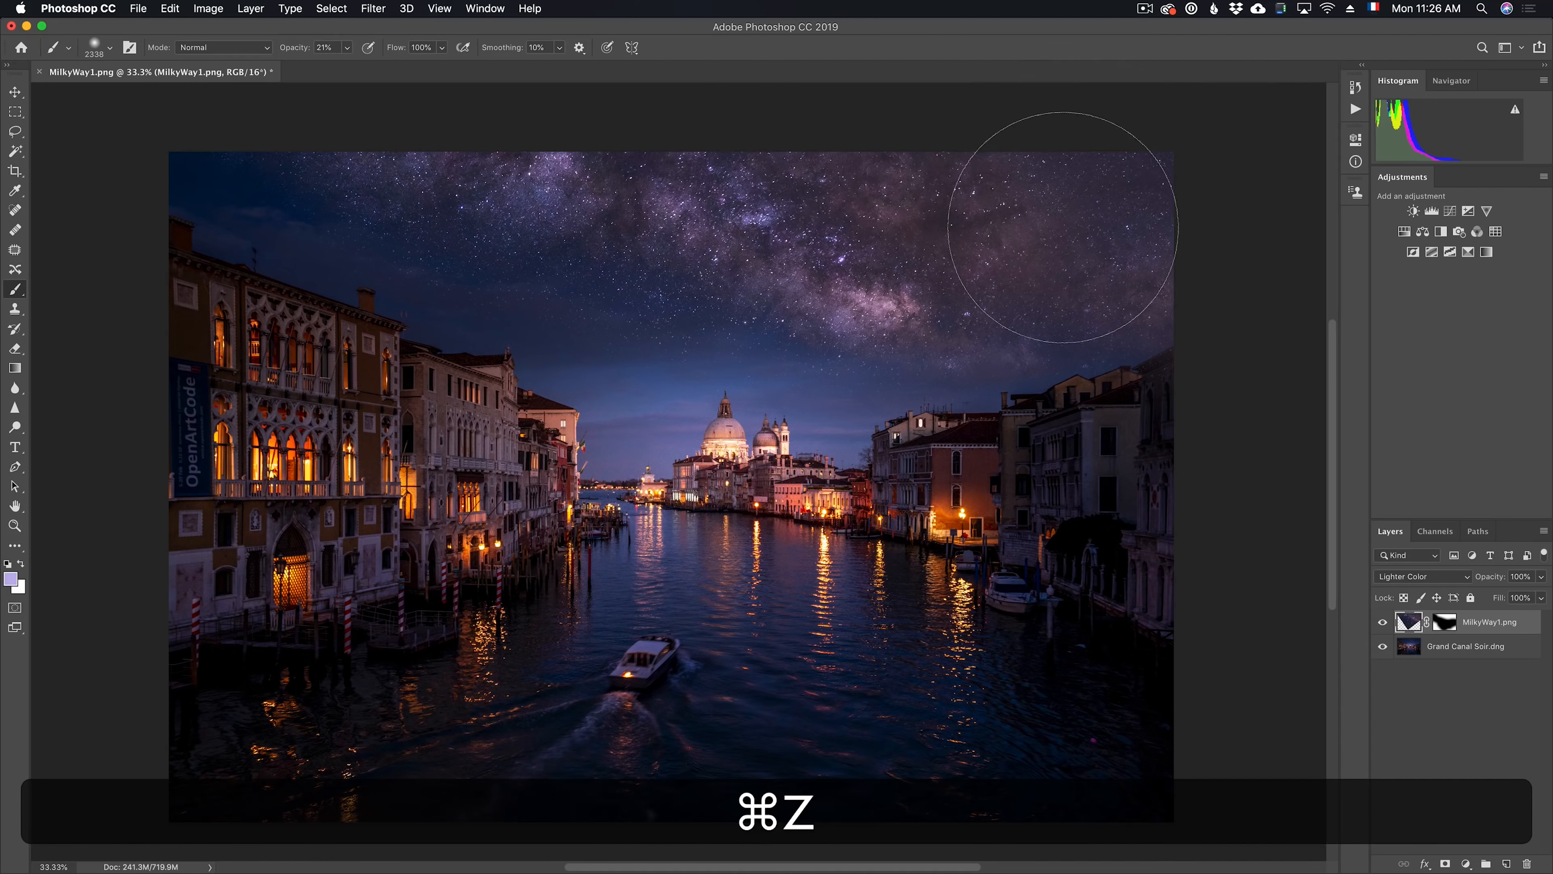
On the layer mask, fade the upper-right Milky Way with black at 21% opacity, and brush white at 1407 px above the basilica
left_click(1444, 623)
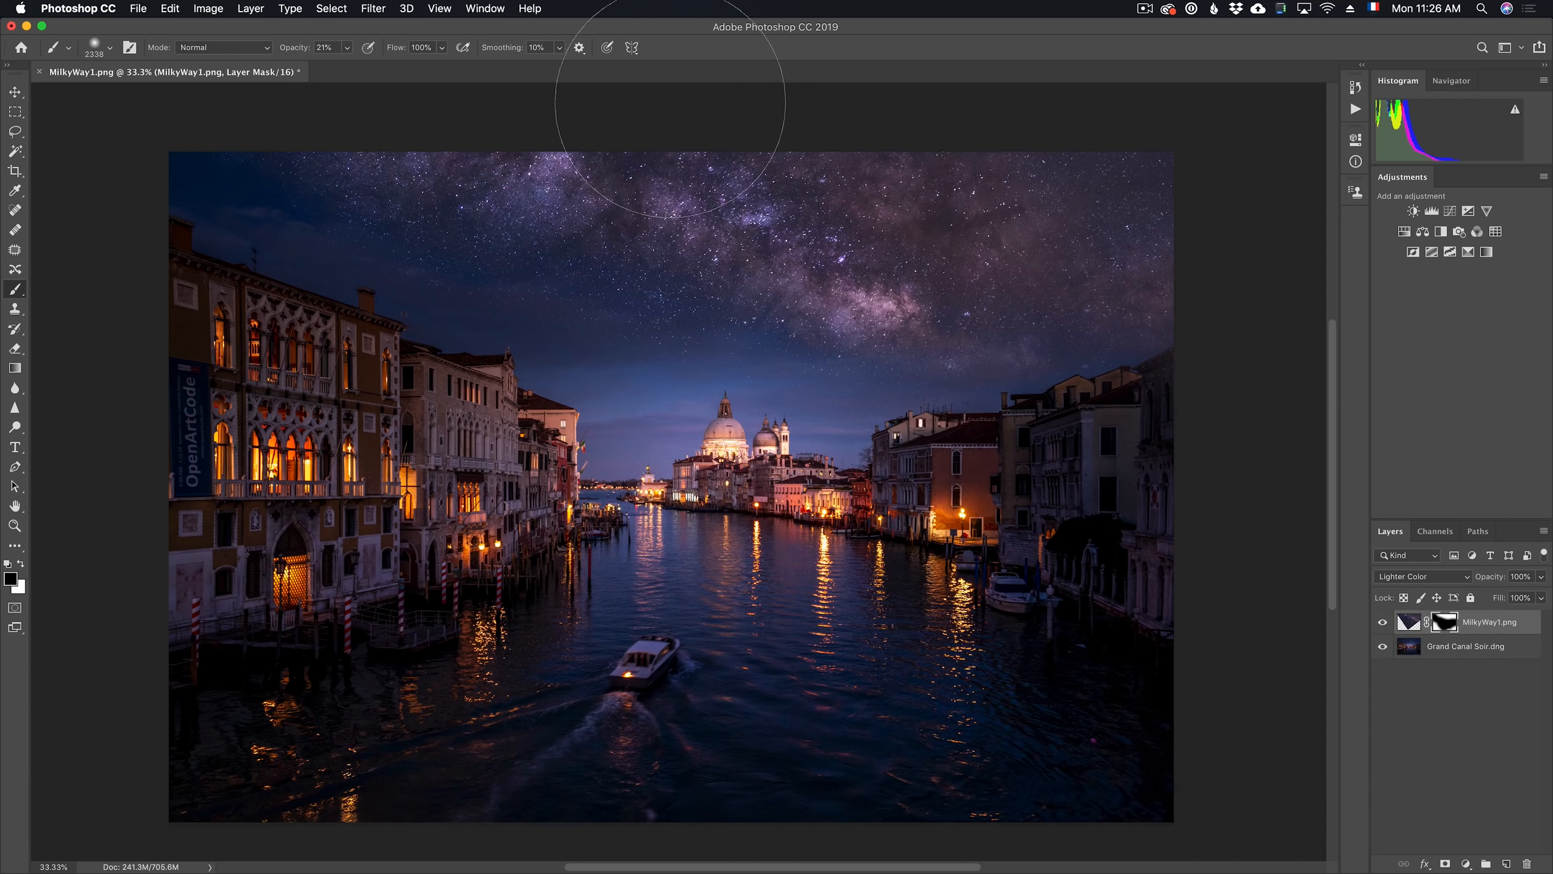
left_click_drag(1221, 211, 780, 76)
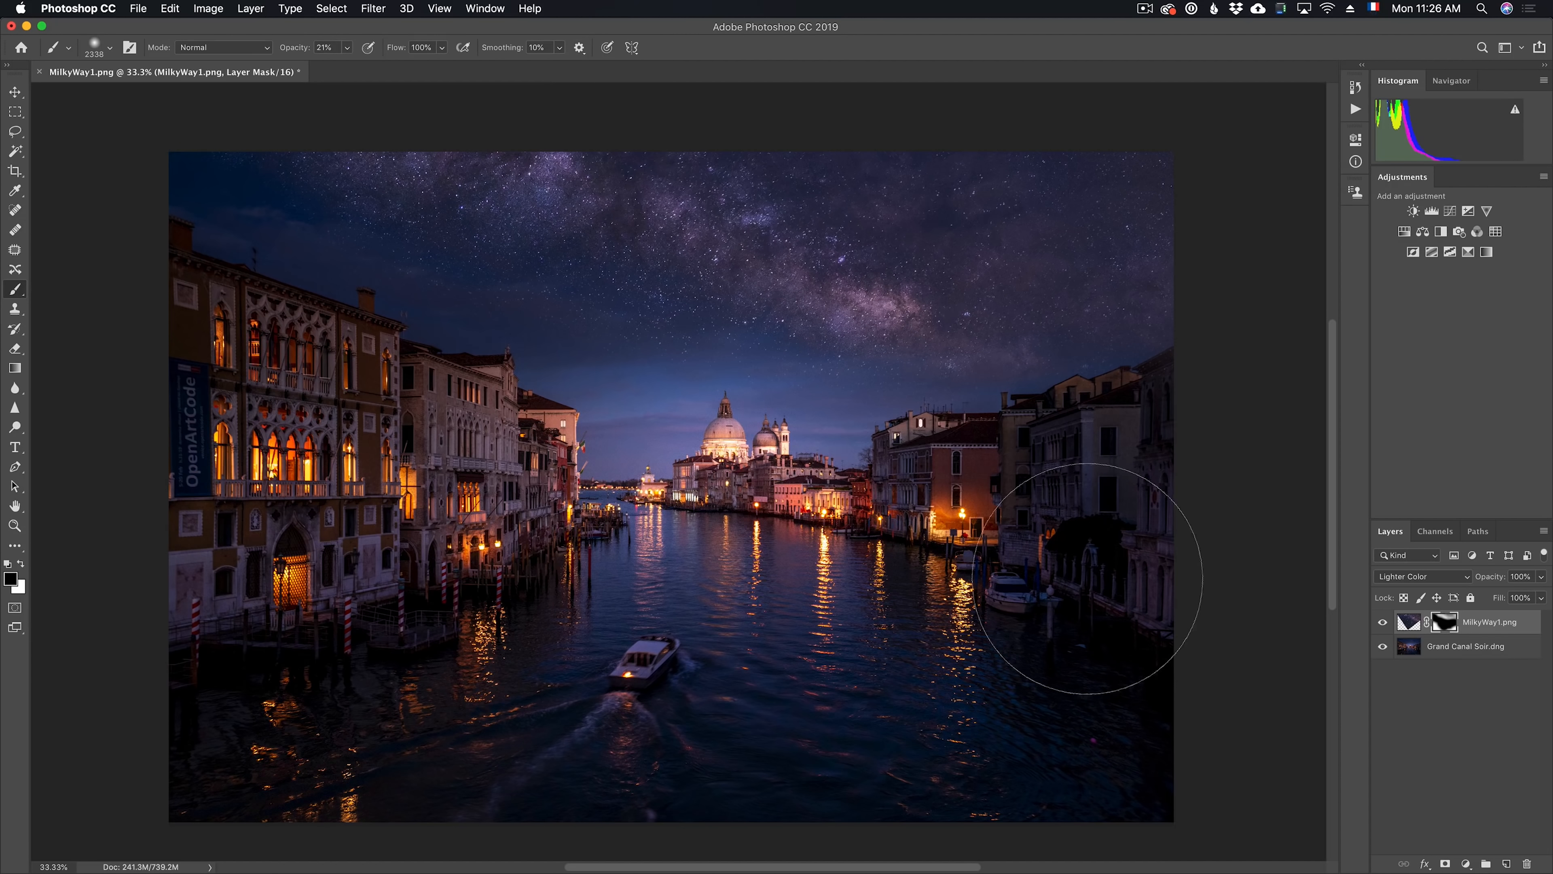
left_click_drag(877, 513, 760, 522)
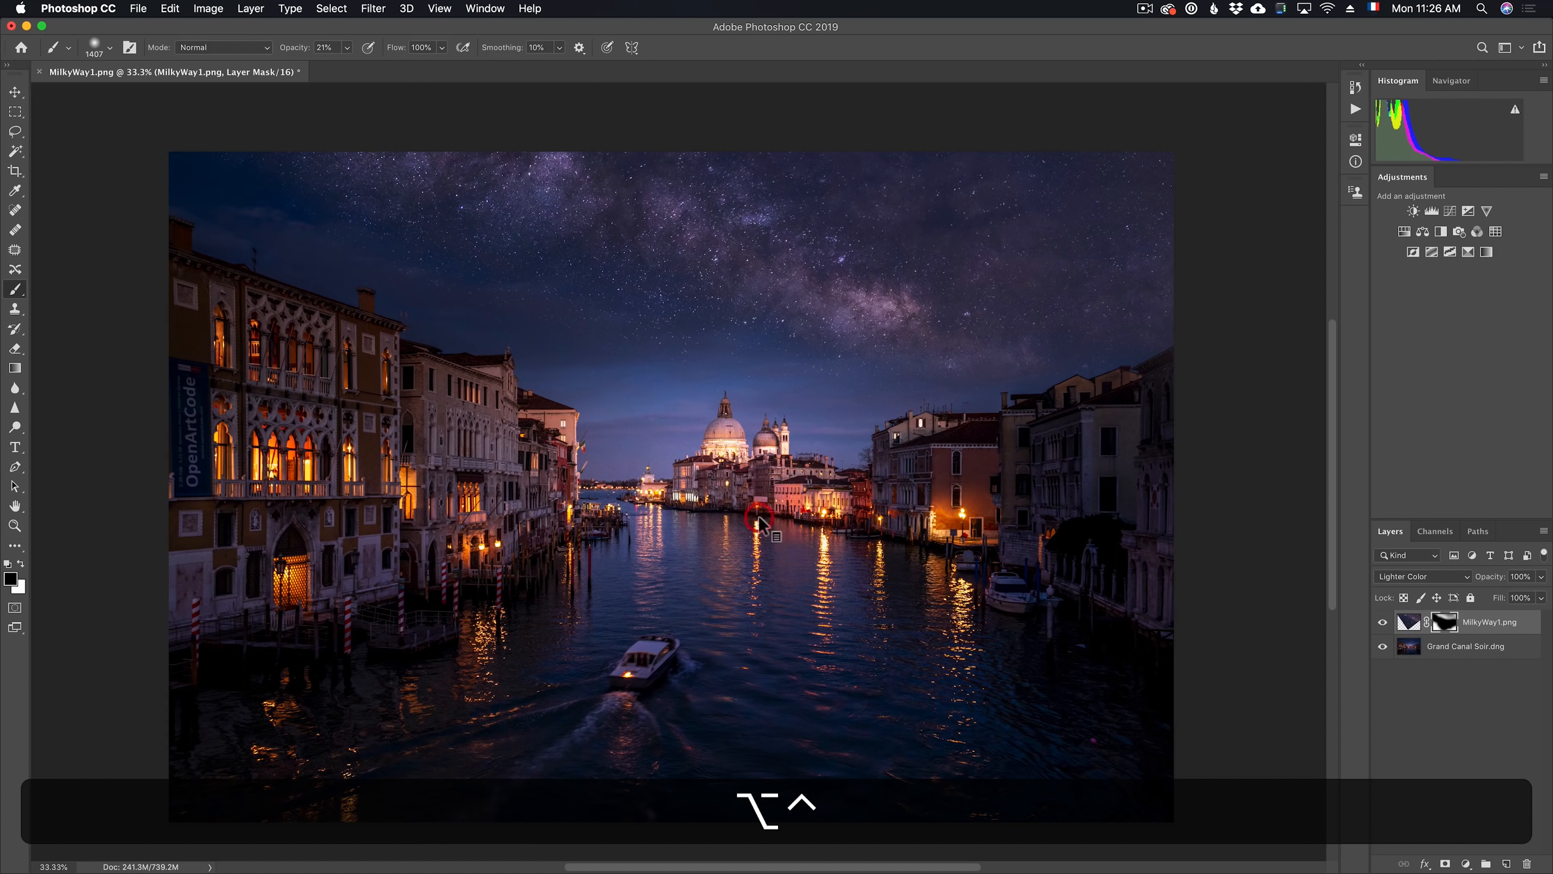
key("x")
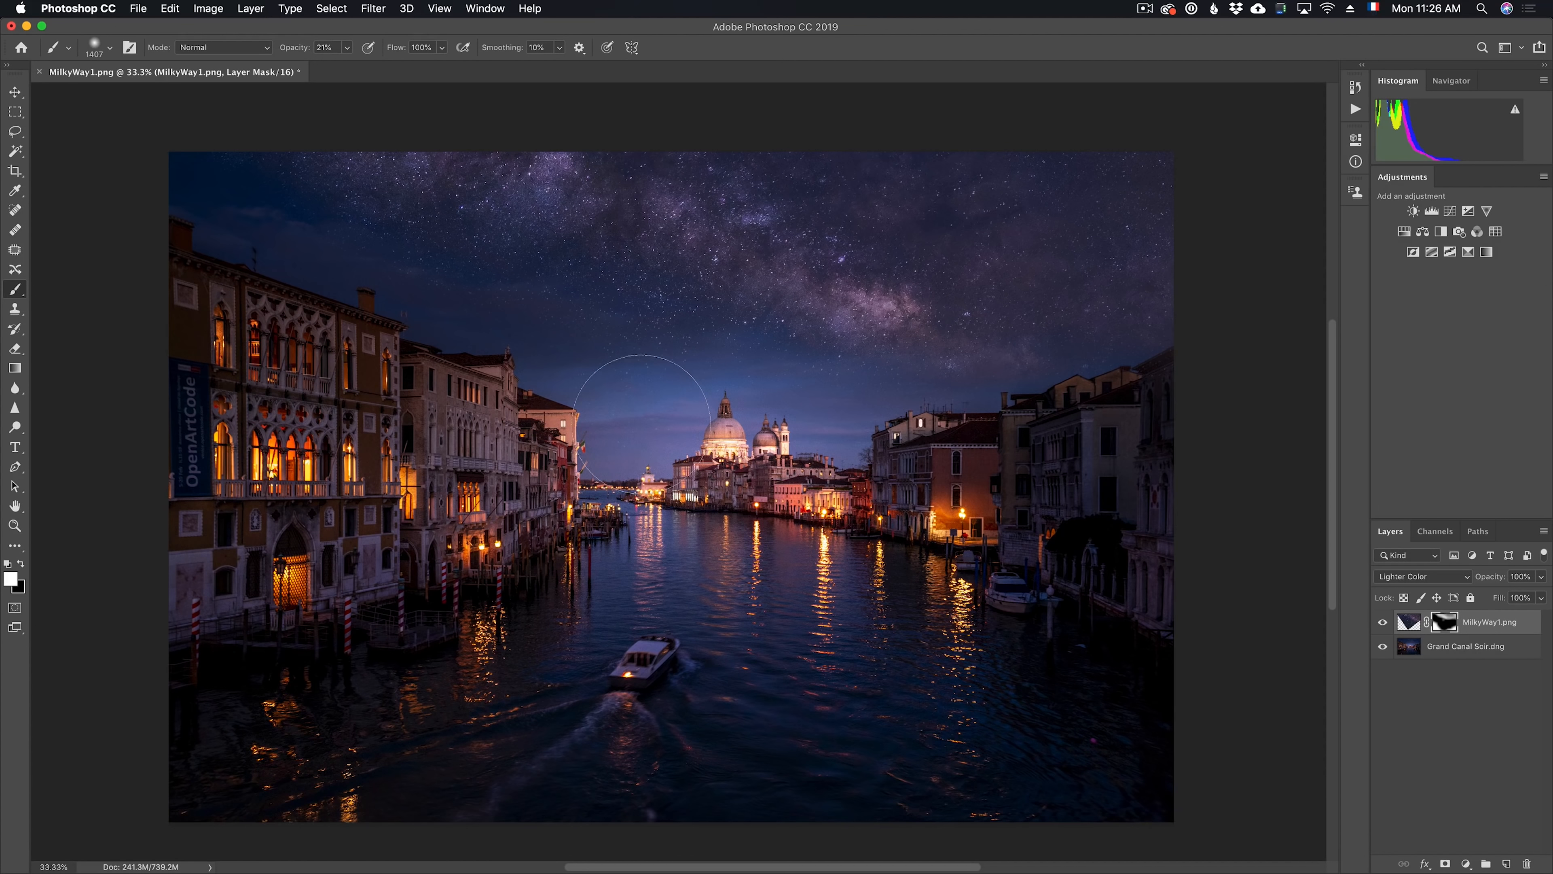
left_click_drag(827, 425, 837, 401)
Target the Milky Way layer's image instead of its mask and lower the layer's opacity
left_click(1406, 624)
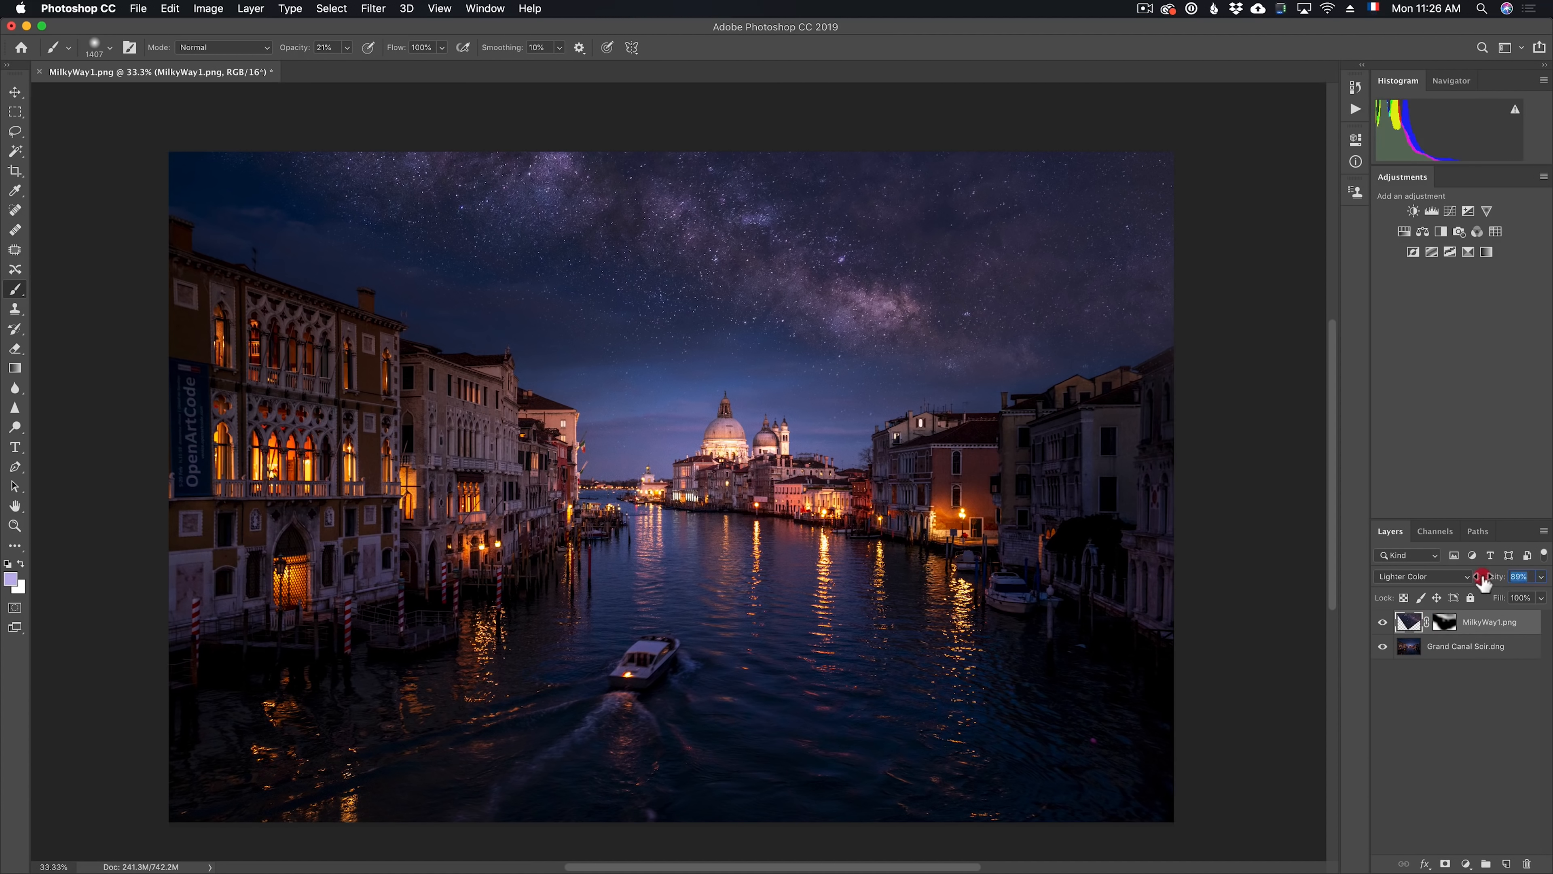